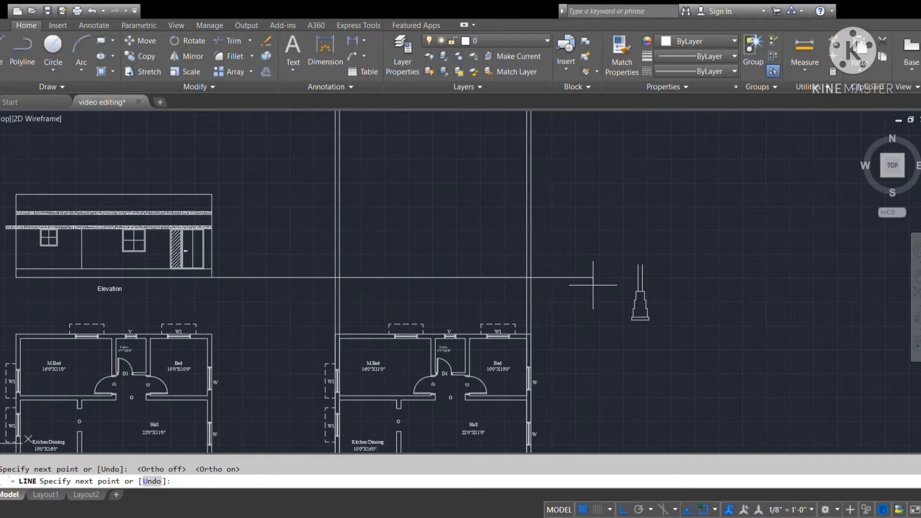
Finish the ground line and shorten its elevation-side end to just left of the copied plan's vertical projection lines.
key(Escape)
middle_drag(489, 285, 475, 257)
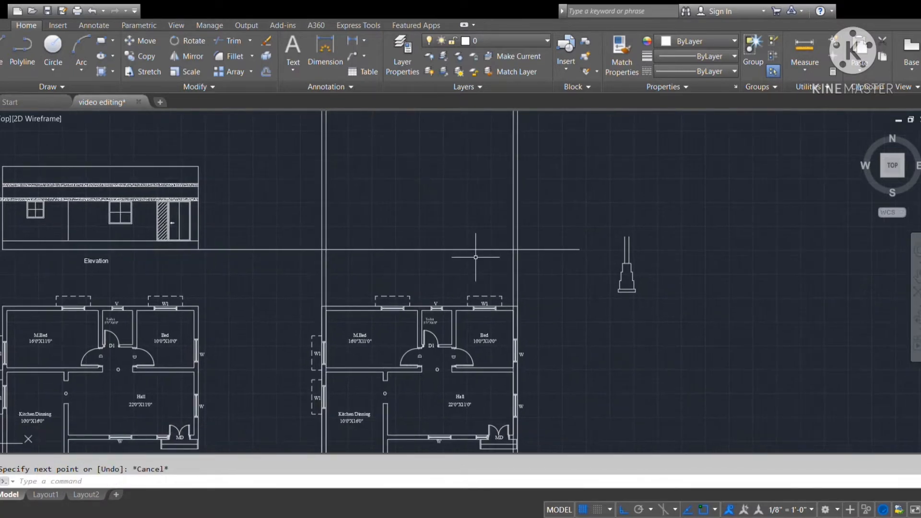
click(305, 263)
click(282, 231)
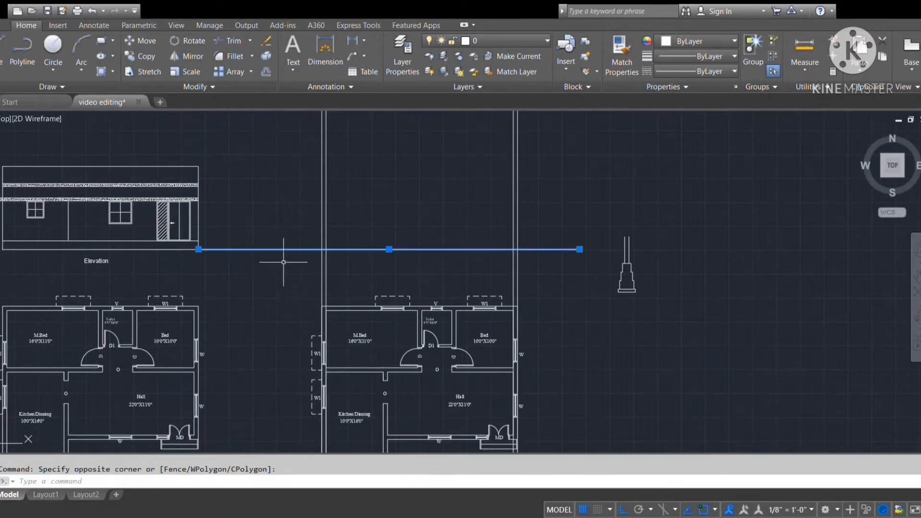
click(199, 249)
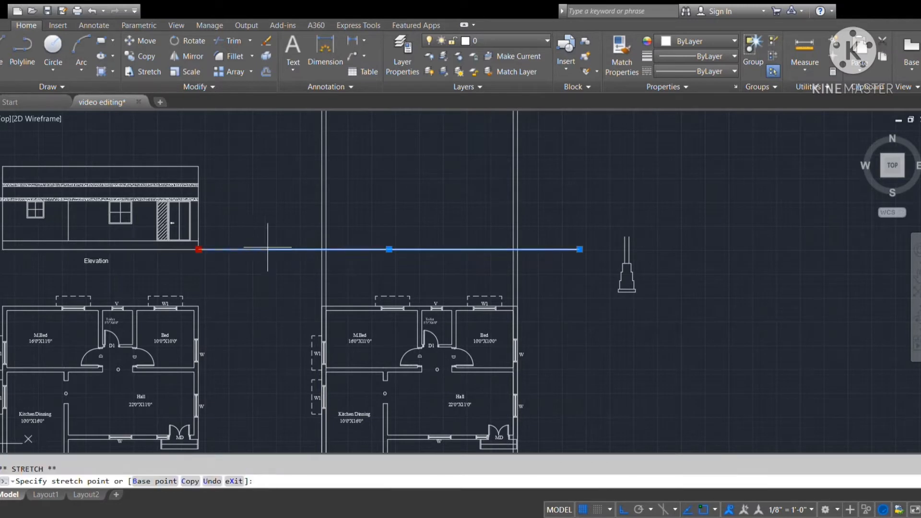
scroll(374, 251, down, 4)
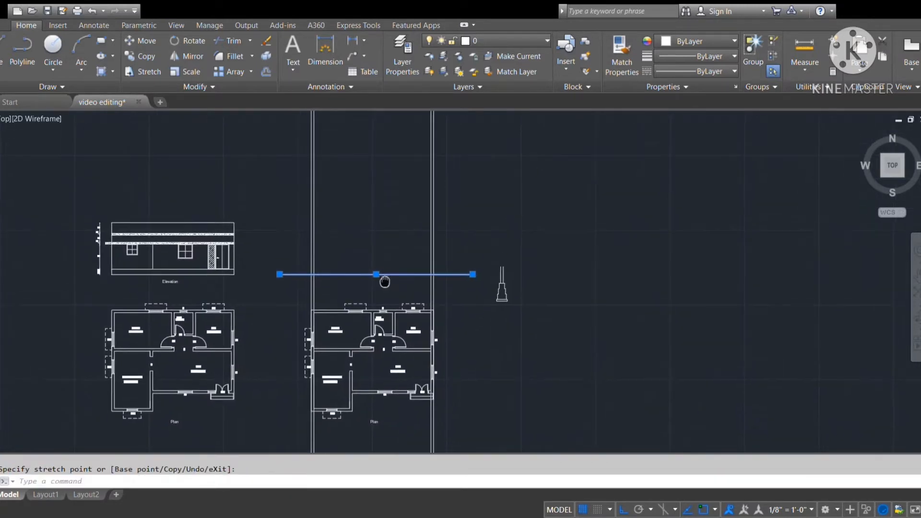
key(Escape)
Offset the ground line 1'6" upward to create the plinth level line above the copied plan.
text(o)
key(Return)
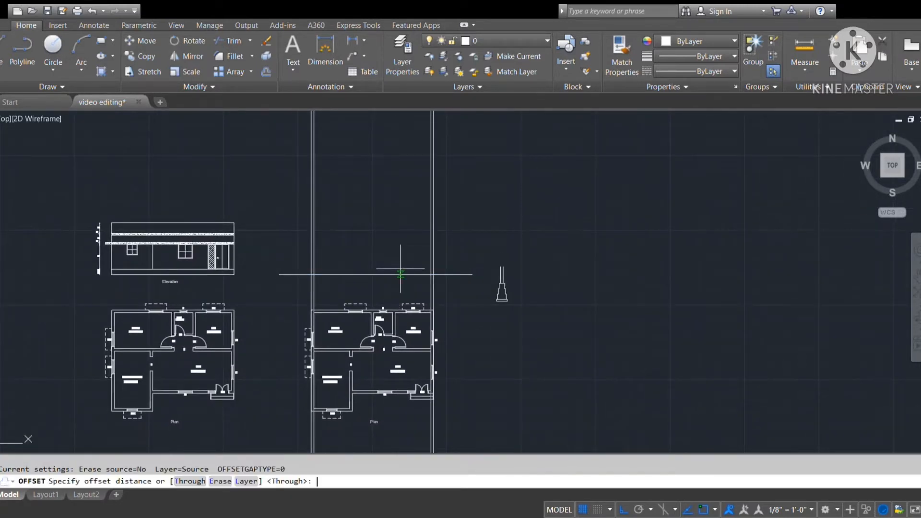
text(1'6)
key(Return)
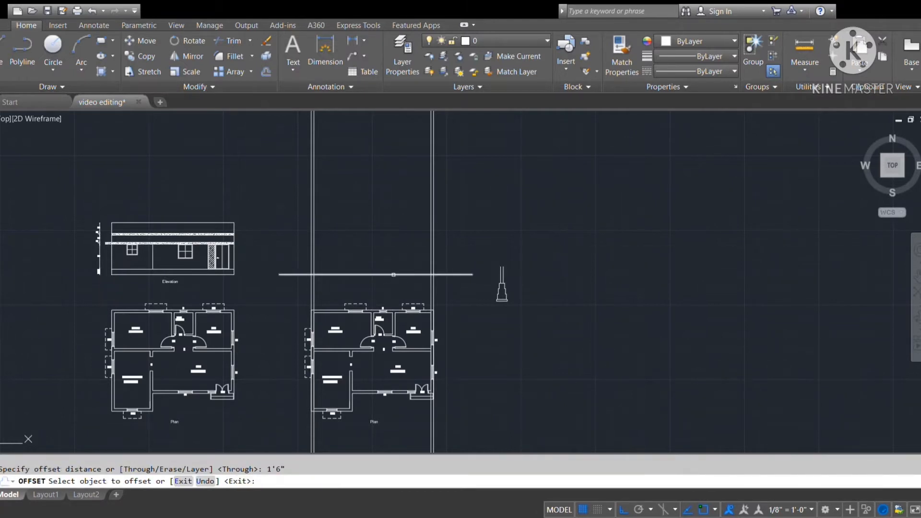
click(393, 275)
key(Escape)
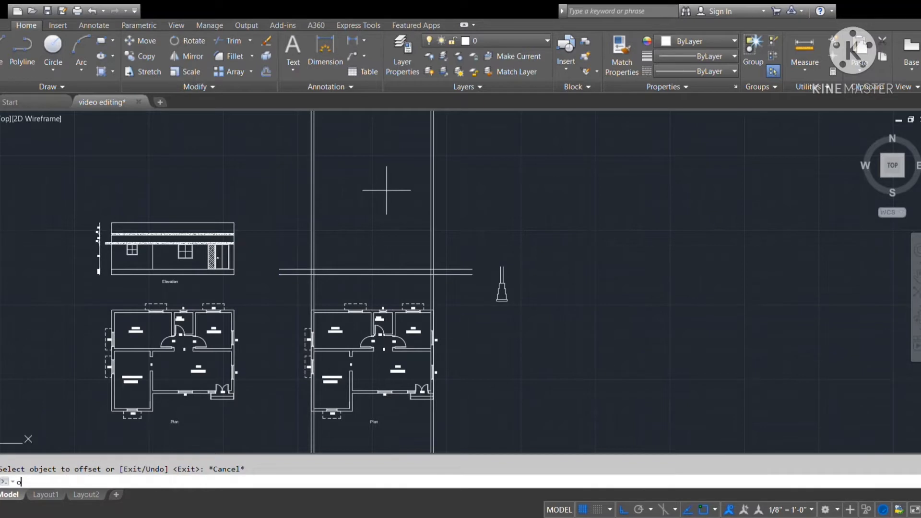
Offset the plinth level line 7' upward to mark the underside of the lower slab.
key(Return)
text(7')
key(Return)
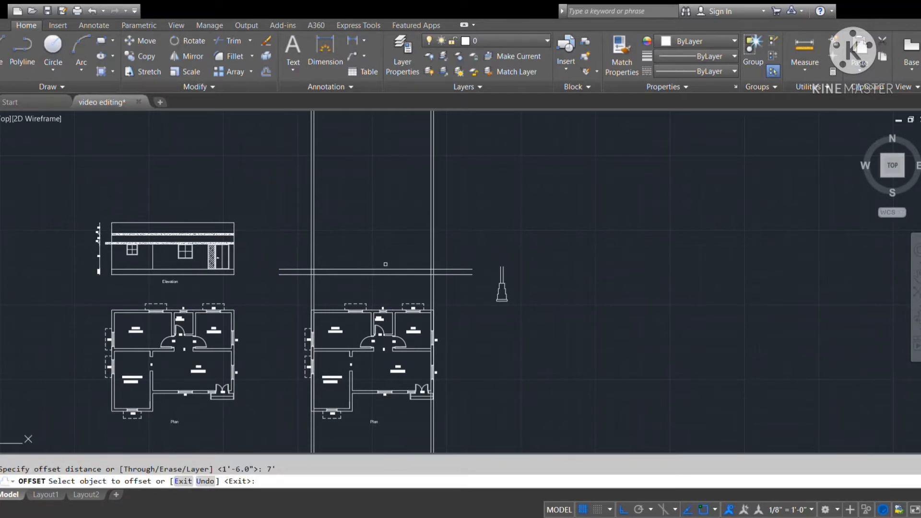
click(389, 270)
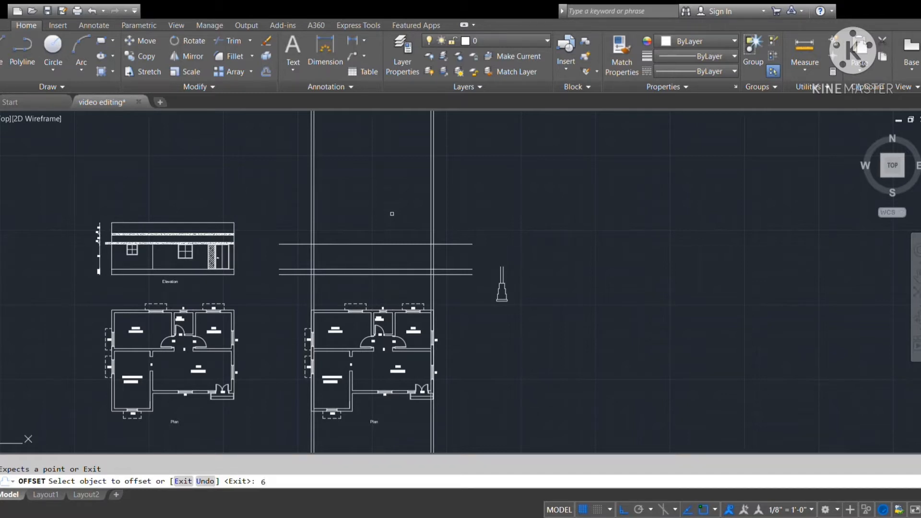
key(Escape)
Offset the line 7' above the plinth by 6" upward to give the lower slab its thickness.
text(o)
key(Return)
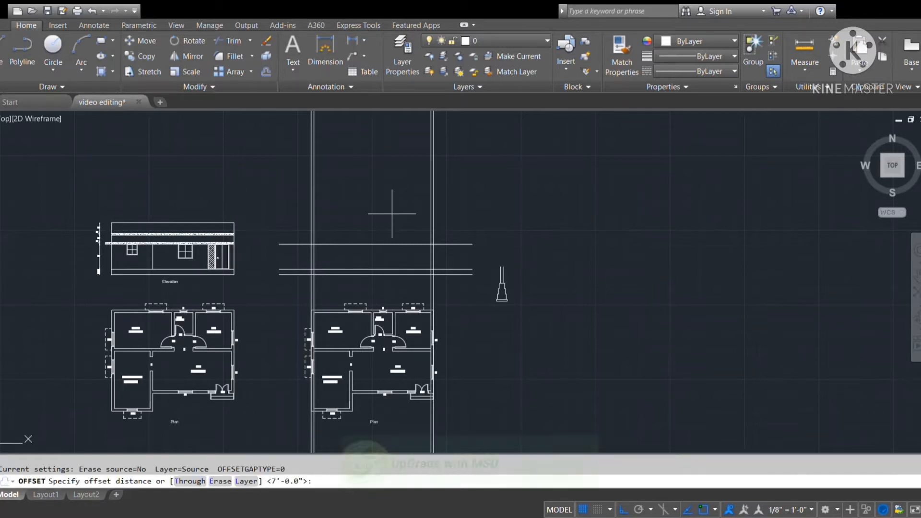
text(6)
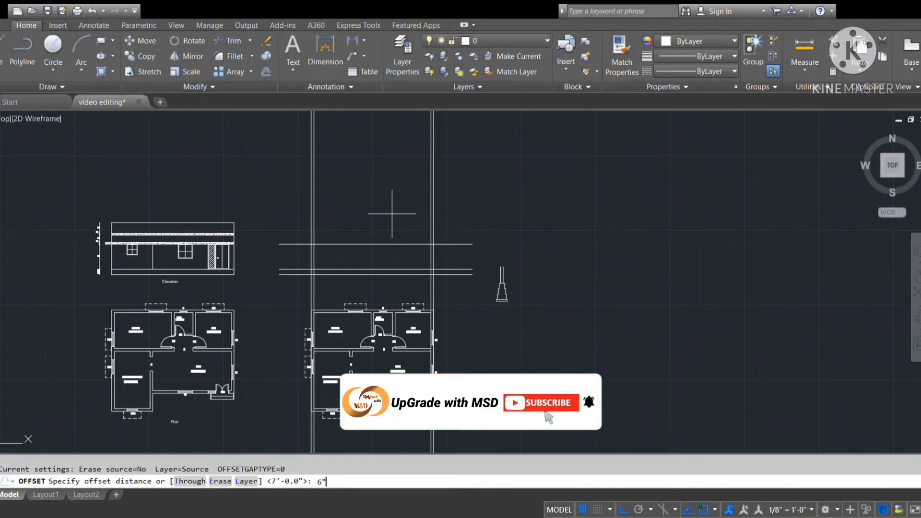
text(")
key(Return)
click(383, 244)
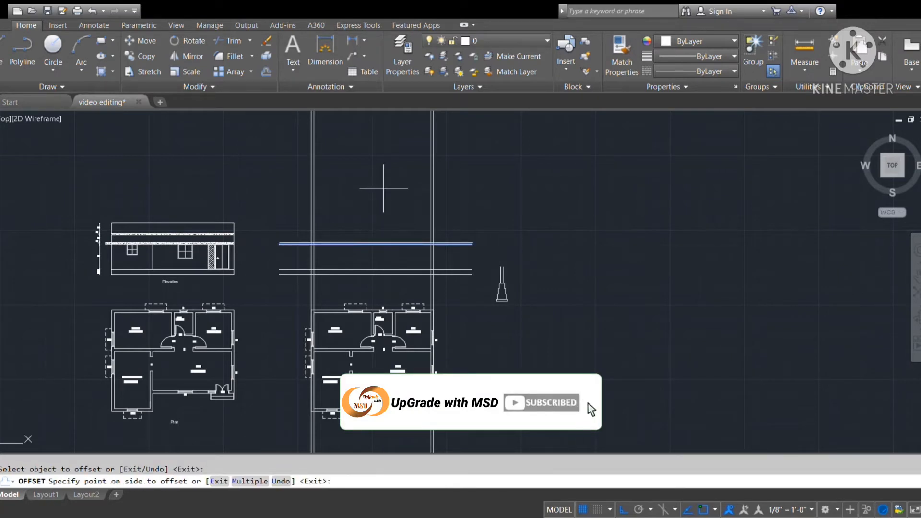
text(o)
key(Return)
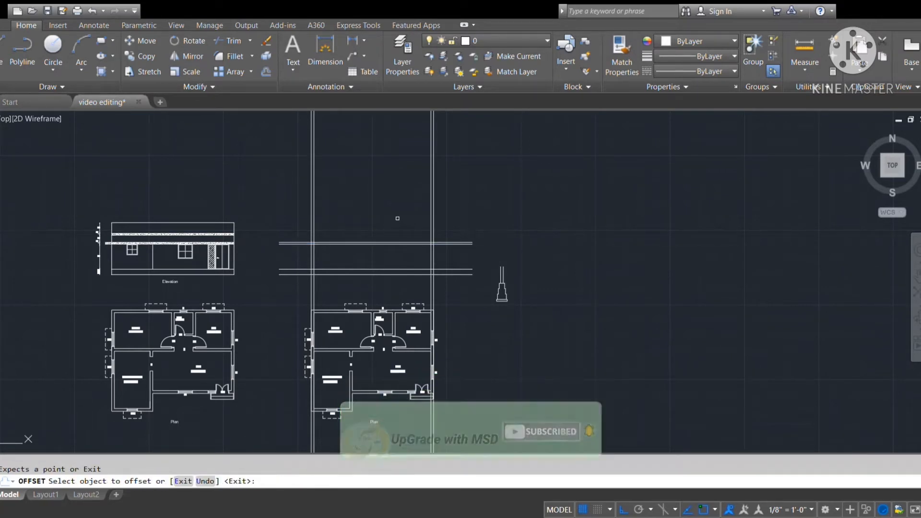
text(2)
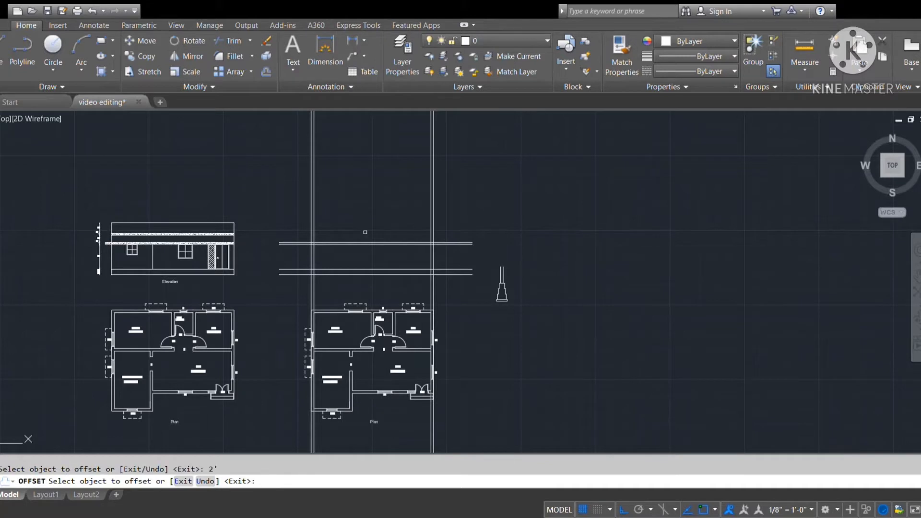
scroll(375, 250, up, 3)
click(384, 239)
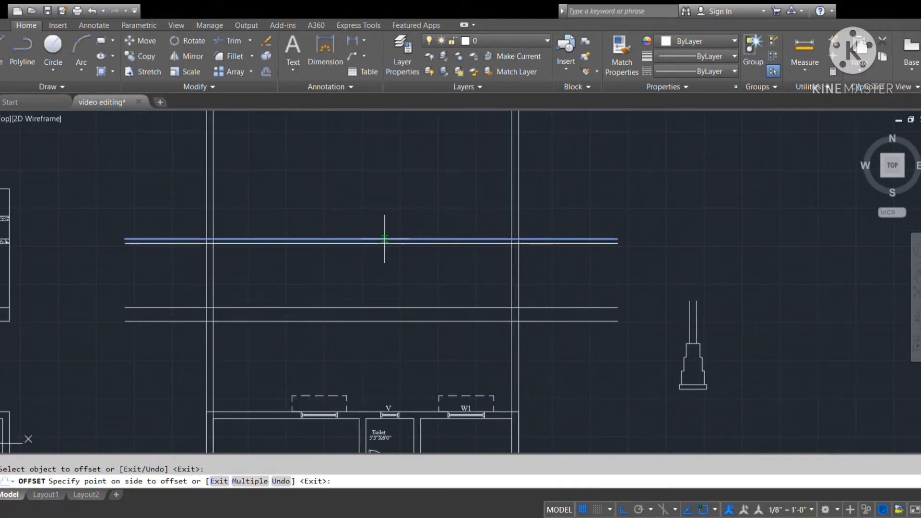
click(382, 193)
key(Escape)
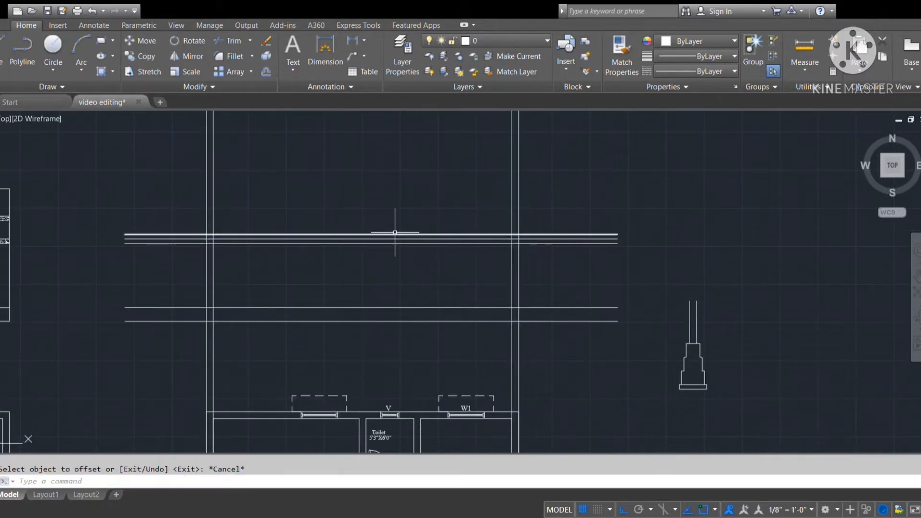
click(395, 234)
key(Delete)
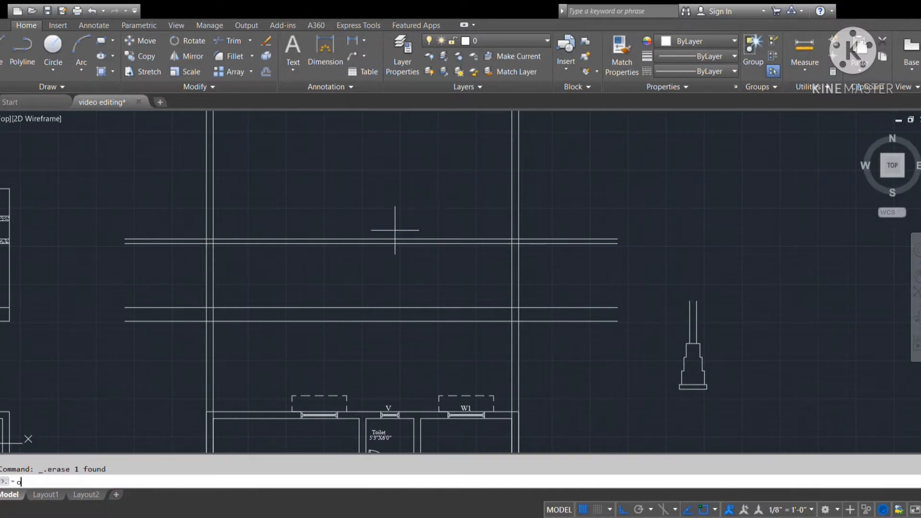
Offset the lower slab's top line 2' upward to mark the underside of the roof slab.
text(o)
key(Return)
key(Return)
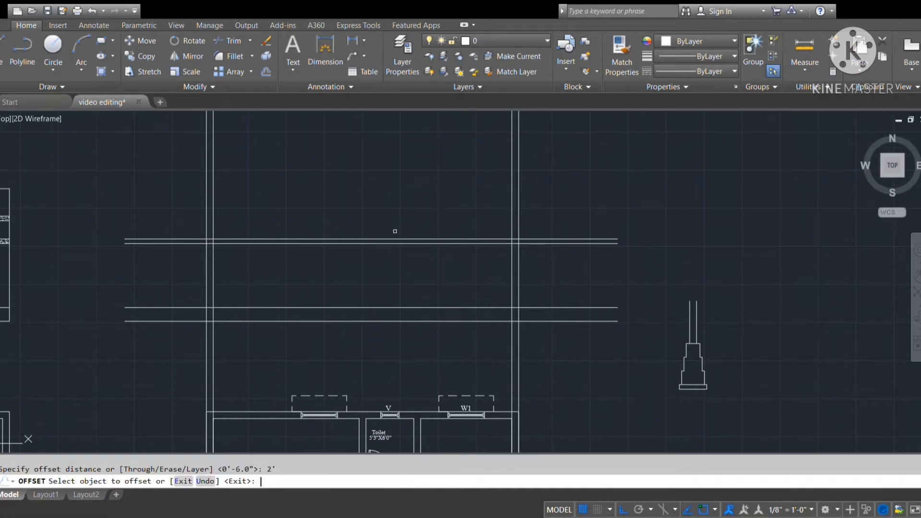
click(373, 239)
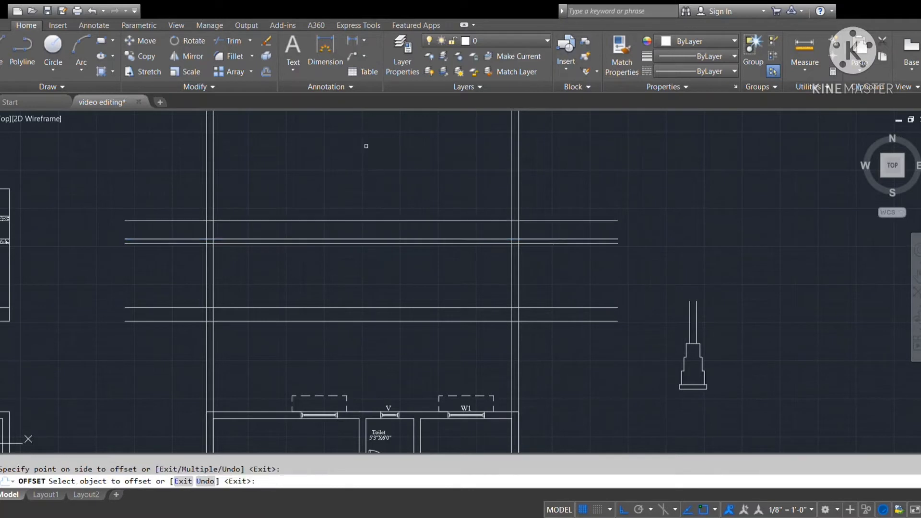
key(Escape)
Offset the roof slab's underside line 6" upward to form the top of the roof slab.
key(Return)
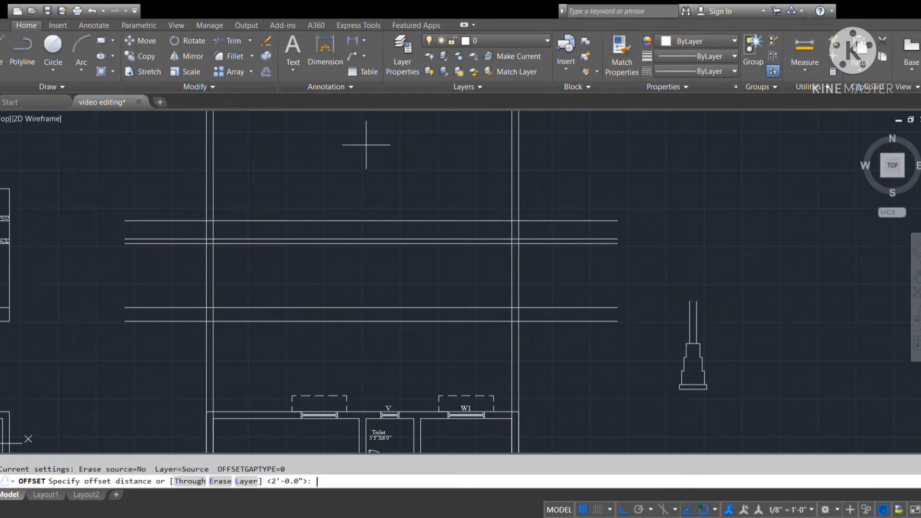
key(Return)
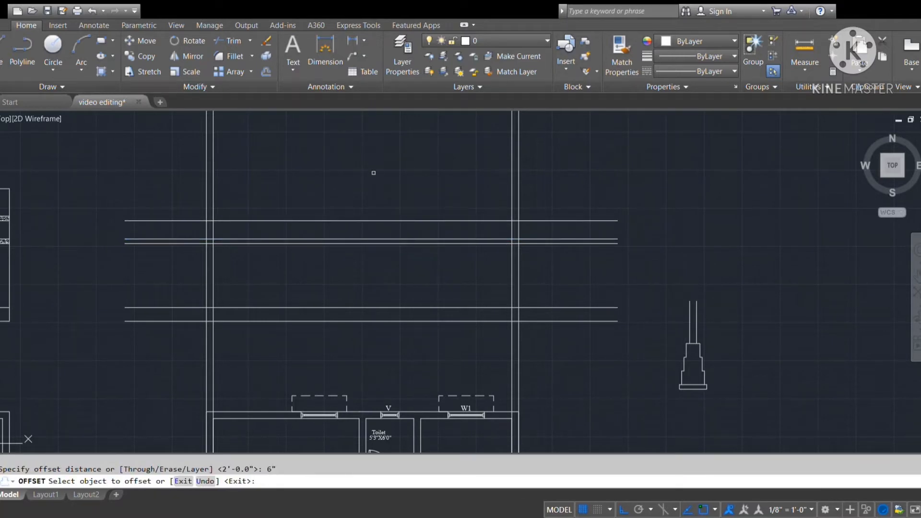
click(393, 220)
click(392, 134)
key(Escape)
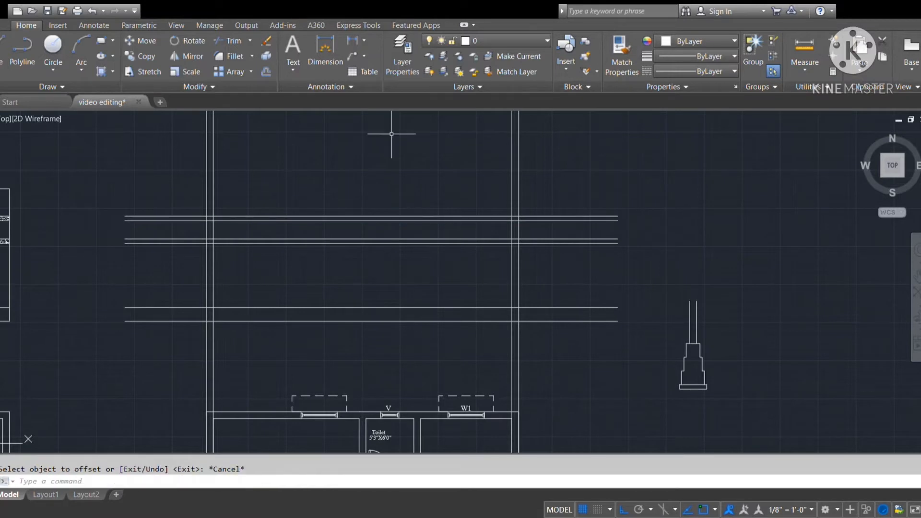
Offset the roof slab's top line 3' upward to mark the top of the parapet.
key(Return)
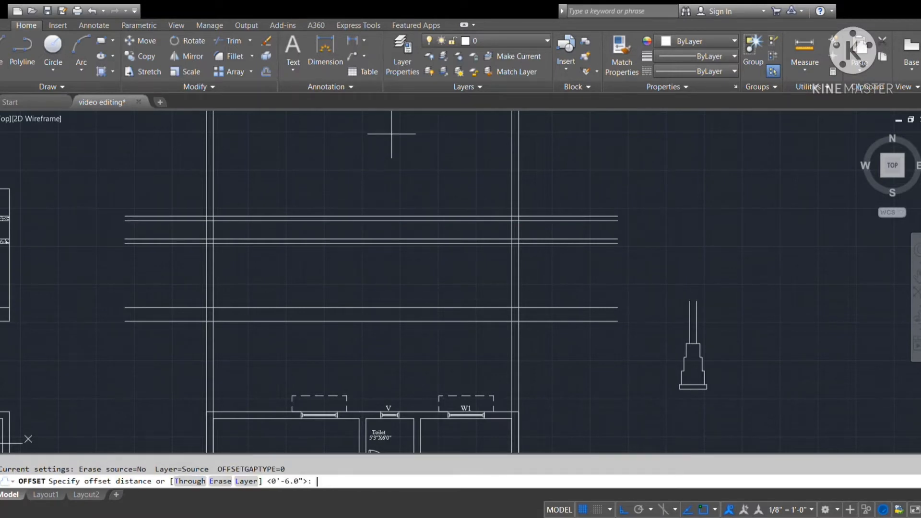
text(3')
key(Return)
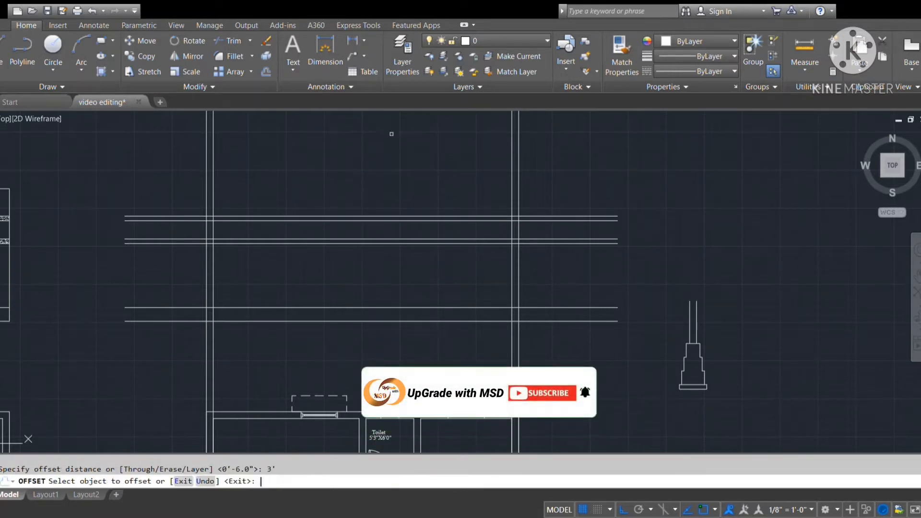
click(394, 212)
click(378, 217)
click(387, 162)
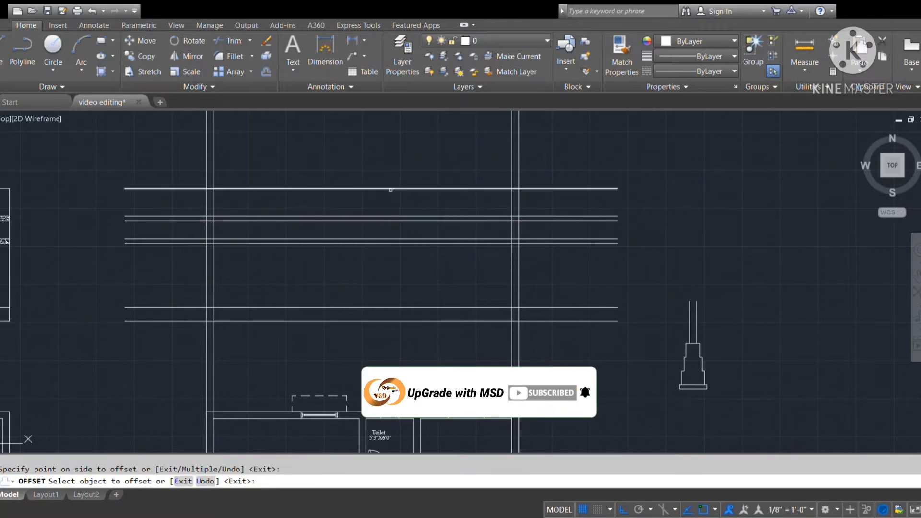
key(Escape)
Trim the four vertical projection lines below the ground line and erase their leftover segments running down past the copied plan.
scroll(394, 209, down, 8)
scroll(380, 272, up, 2)
scroll(344, 203, up, 5)
mouse_move(524, 263)
middle_down()
mouse_move(399, 330)
mouse_move(442, 241)
middle_up()
key(Return)
key(Return)
click(480, 214)
click(234, 206)
key(Escape)
click(580, 380)
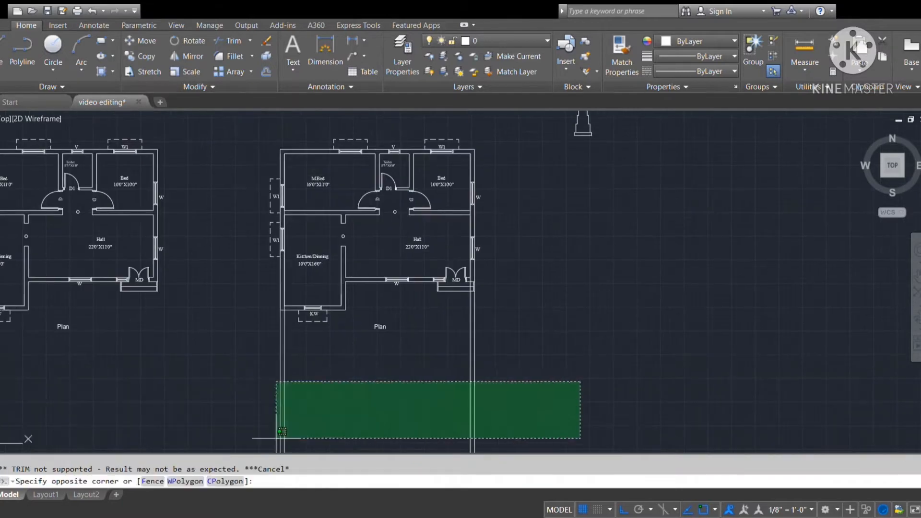
click(242, 428)
key(Delete)
Place a vertical construction line through the outer edge of the dashed window sunshades on the copied plan's left side.
middle_drag(308, 159, 333, 255)
text(xl)
key(Return)
text(v)
key(Return)
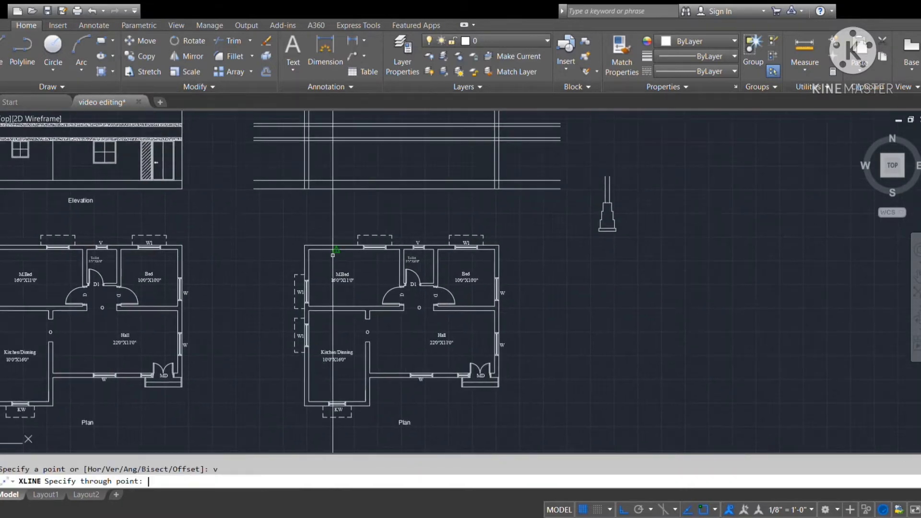
click(294, 250)
key(Escape)
scroll(351, 218, down, 2)
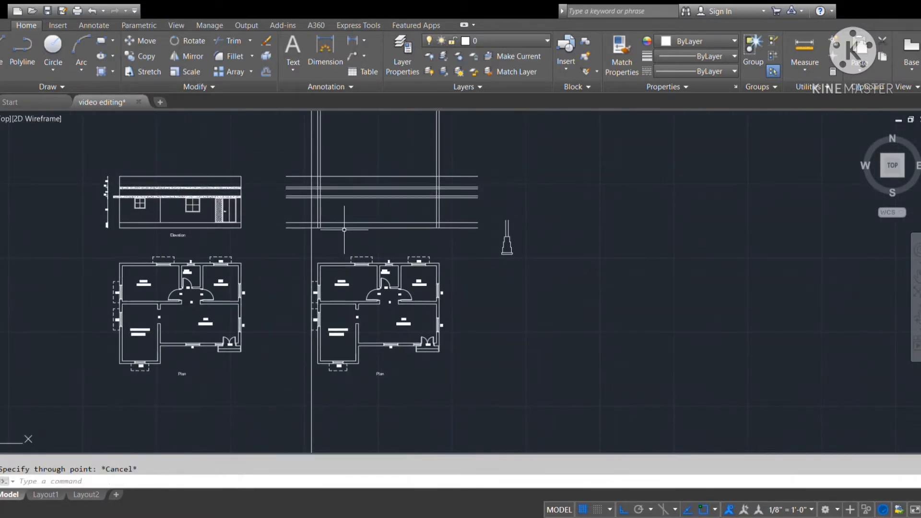
Trim the level lines overhanging the left construction line and right outer wall, and the vertical lines above the parapet top.
scroll(367, 284, up, 2)
text(tr)
key(Return)
key(Return)
click(276, 271)
click(265, 149)
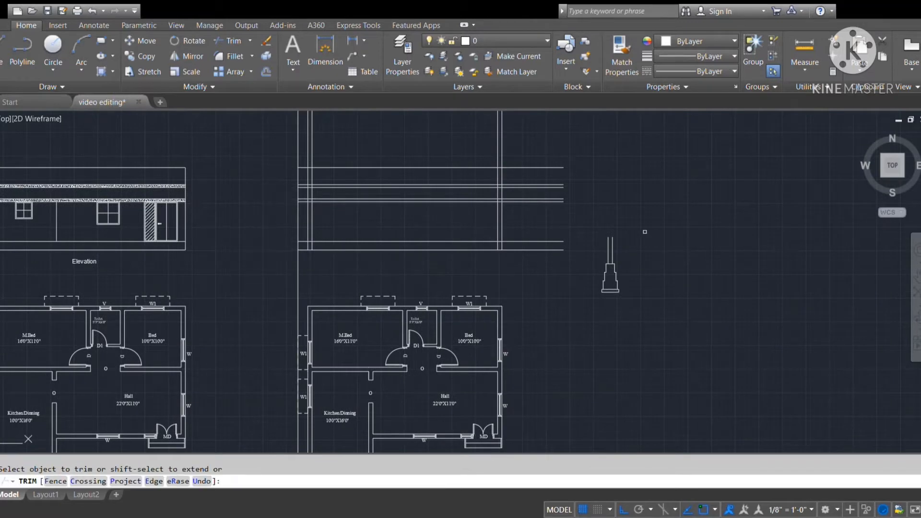
click(573, 145)
click(540, 300)
middle_drag(473, 194, 483, 312)
click(595, 238)
click(80, 207)
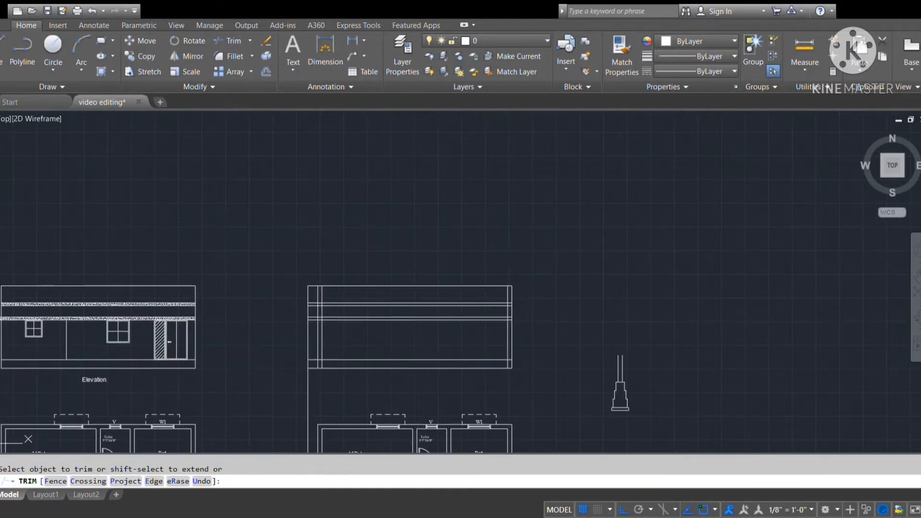
Trim the lines projecting left of the section's outer wall, keeping only the lower slab's closed overhang.
middle_drag(299, 382, 311, 289)
scroll(319, 241, up, 3)
click(328, 184)
click(324, 164)
scroll(355, 251, down, 3)
scroll(352, 263, up, 2)
click(347, 300)
click(336, 358)
click(348, 241)
click(314, 192)
click(345, 329)
click(308, 369)
Trim the remaining wall lines crossing the slabs and the plinth band at both ends of the section.
scroll(323, 362, down, 3)
scroll(316, 275, up, 4)
scroll(300, 263, up, 4)
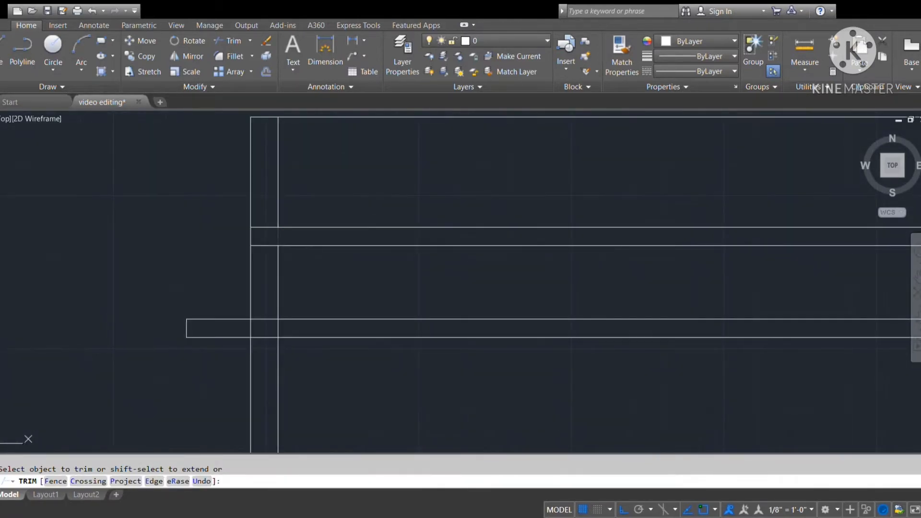
scroll(278, 325, down, 2)
middle_drag(481, 327, 201, 269)
scroll(201, 269, down, 4)
scroll(421, 271, up, 4)
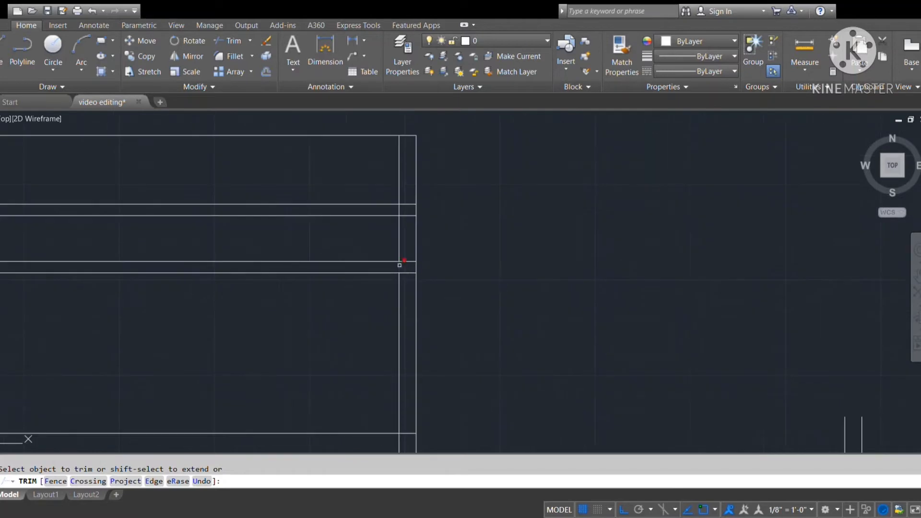
scroll(413, 288, down, 4)
scroll(466, 298, up, 2)
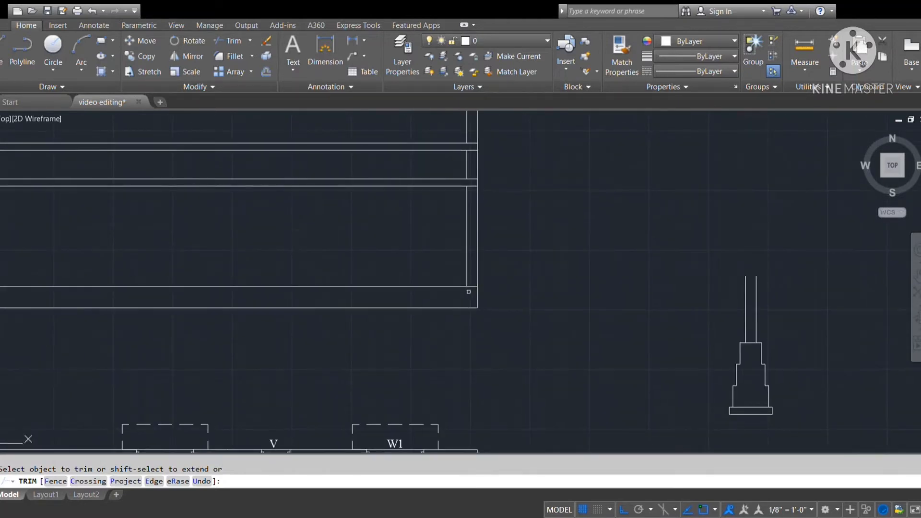
scroll(263, 287, down, 4)
scroll(327, 272, up, 3)
key(Escape)
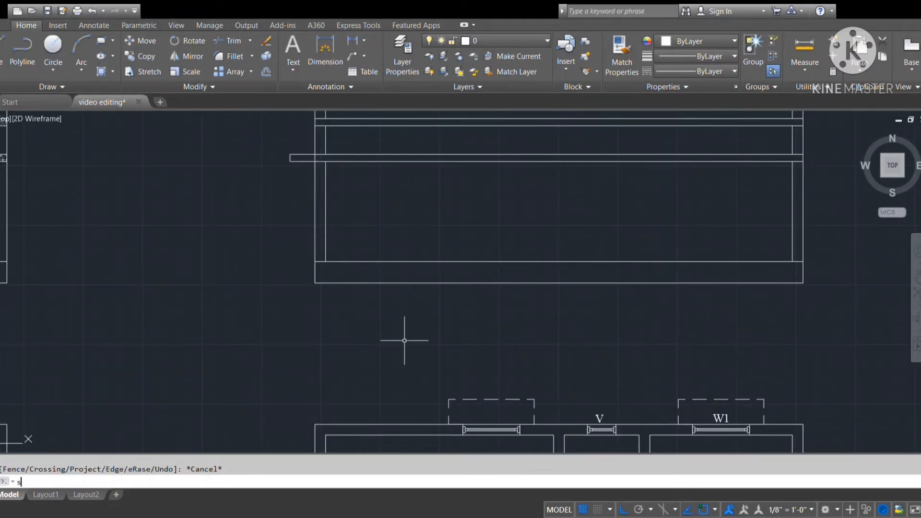
Save the drawing.
key(ctrl+s)
scroll(405, 337, down, 3)
middle_drag(458, 283, 409, 184)
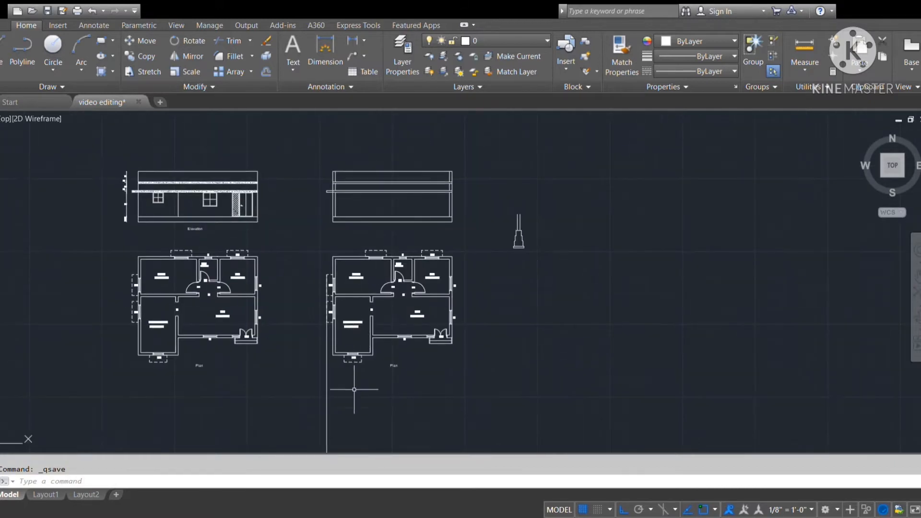
Erase the leftover vertical construction line extending below the copied plan.
click(351, 390)
click(326, 423)
scroll(327, 423, down, 1)
key(Delete)
Draw a horizontal section line across the copied plan through the kitchen and hall, with a short downward leg at its right end.
scroll(364, 361, up, 4)
text(l)
key(Return)
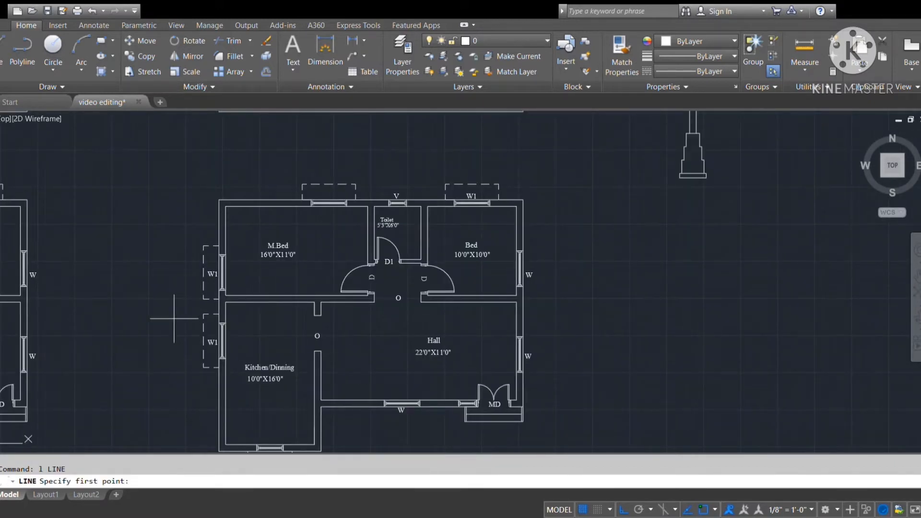
click(174, 319)
click(552, 320)
click(553, 357)
key(Escape)
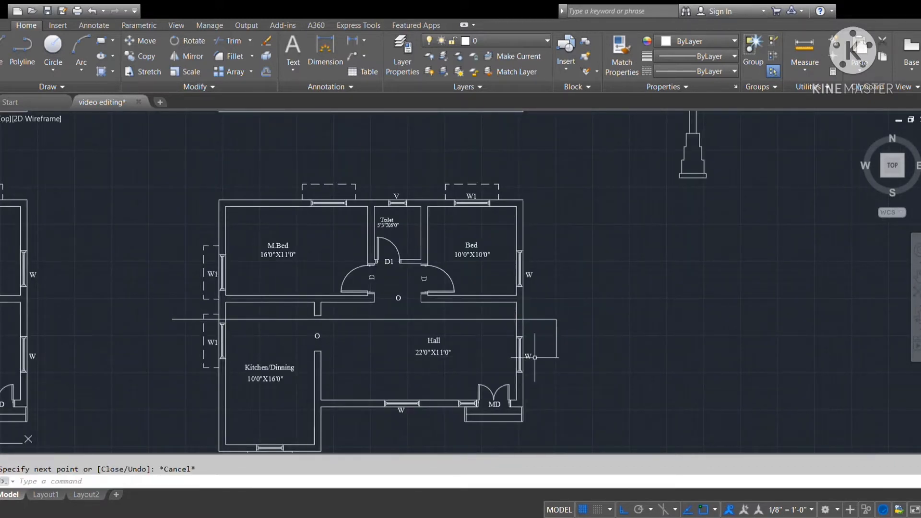
Draw two short diagonal strokes forming an upward arrowhead at the corner of the section line's right leg.
text(l)
key(Return)
scroll(558, 319, up, 4)
click(556, 318)
click(543, 325)
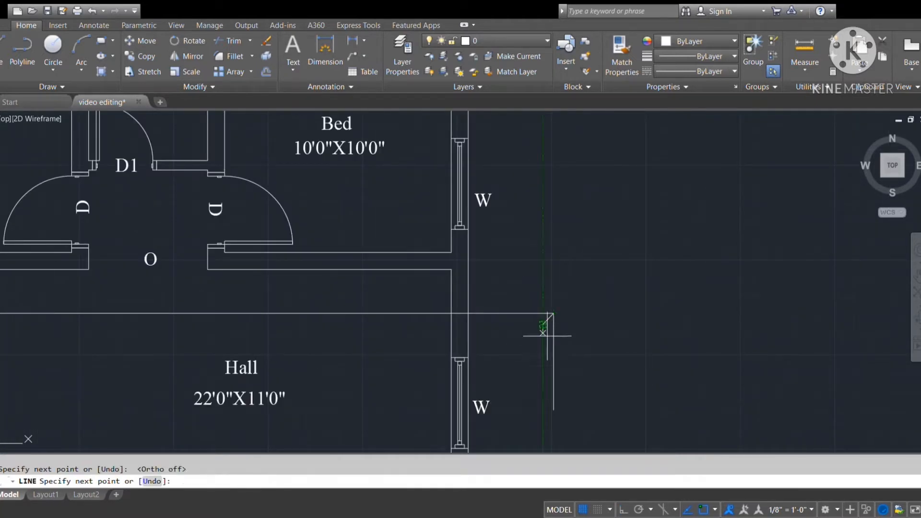
key(Return)
key(Return)
click(555, 315)
click(562, 323)
key(Escape)
click(575, 314)
click(547, 358)
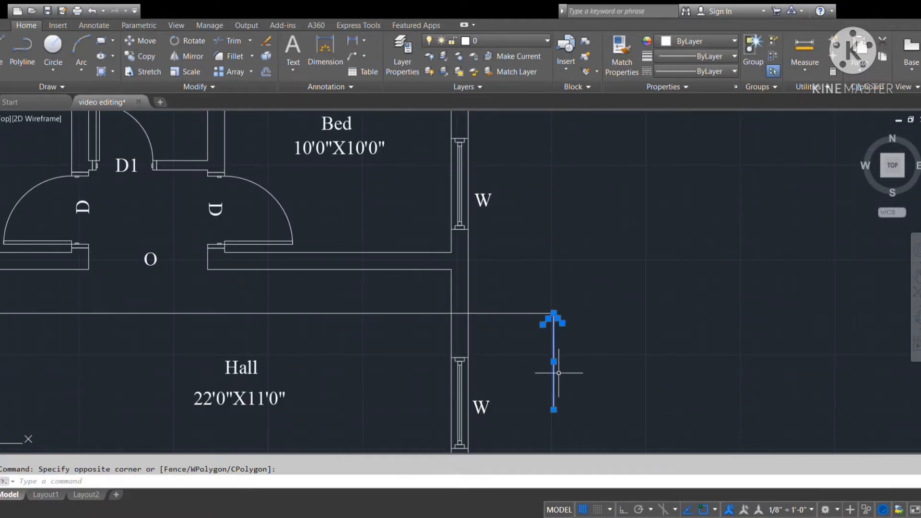
key(Return)
click(555, 313)
scroll(298, 287, down, 8)
key(Escape)
scroll(244, 302, up, 6)
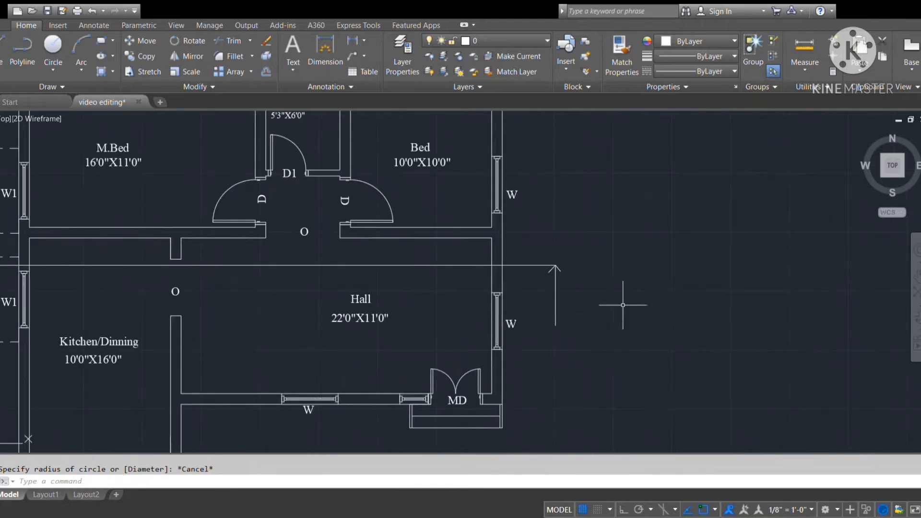
Copy the right-hand arrow from its tip to the left end of the section line.
click(628, 303)
click(519, 338)
click(537, 248)
click(615, 398)
text(co)
key(Return)
scroll(540, 272, up, 4)
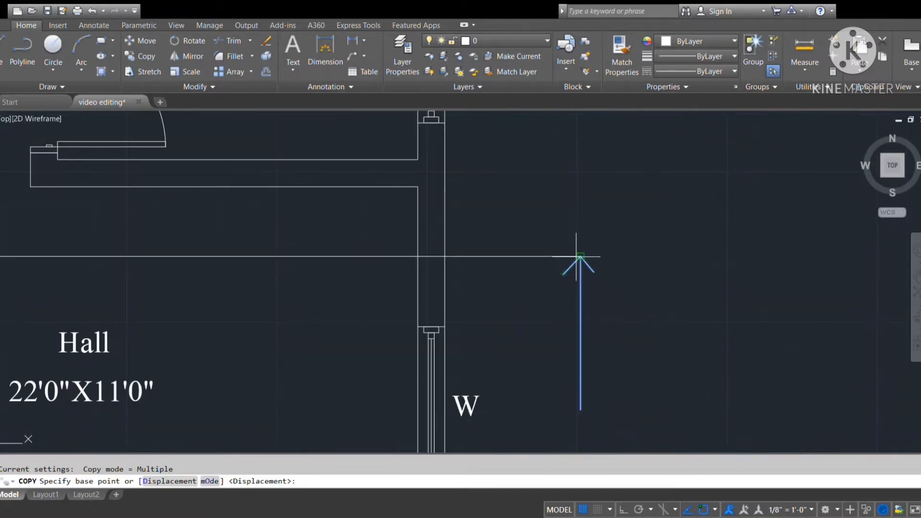
click(579, 255)
scroll(479, 282, down, 6)
scroll(394, 323, up, 2)
middle_drag(165, 295, 370, 286)
click(324, 290)
key(Escape)
Copy the O label from the kitchen opening to just below the left section arrow.
scroll(400, 331, down, 4)
click(405, 298)
click(397, 290)
text(co)
key(Return)
scroll(401, 293, up, 4)
click(396, 293)
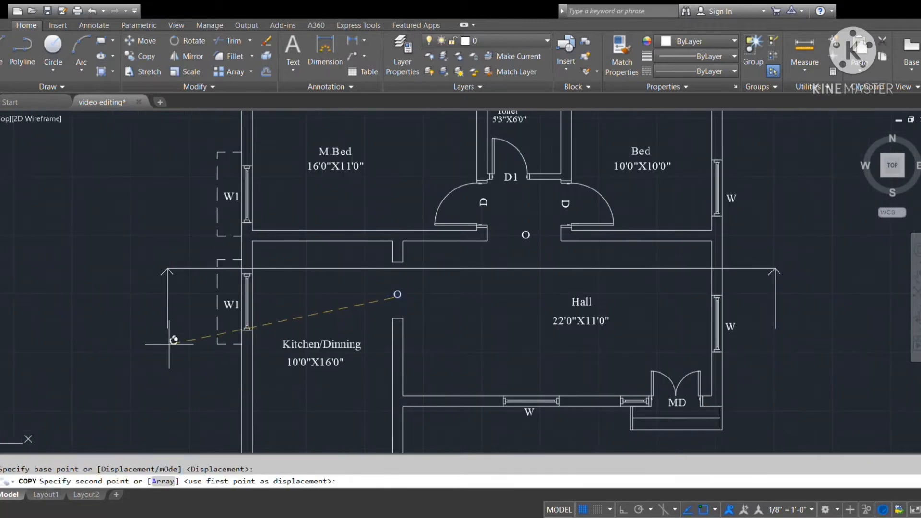
click(165, 336)
key(Escape)
Change the copied label below the left section arrow to A.
double_click(166, 337)
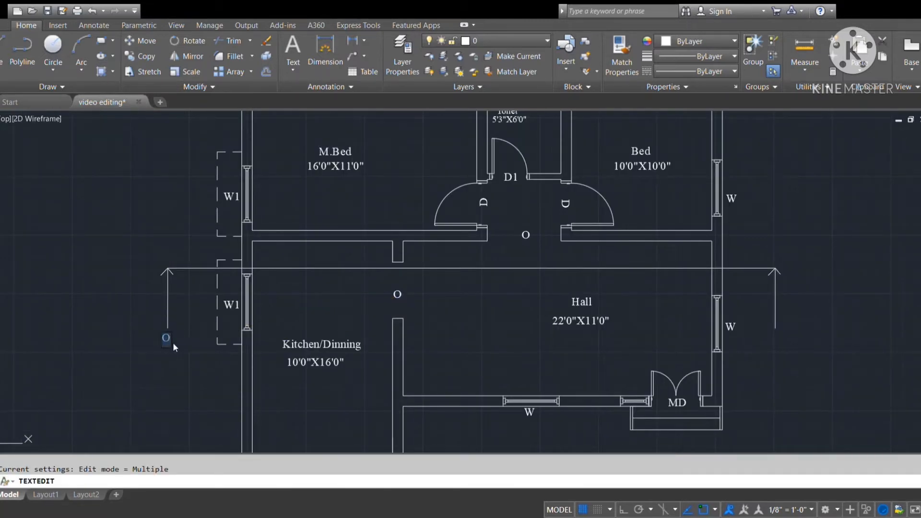
text(A)
key(Return)
key(Escape)
Copy the A label to below the right section arrow and change the copy's text to A'.
click(173, 340)
click(162, 341)
key(ctrl+c)
key(ctrl+v)
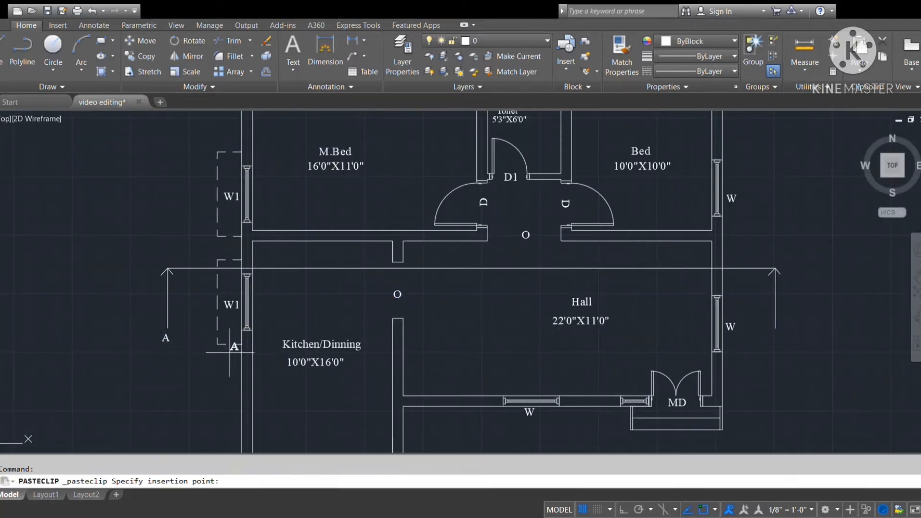
click(775, 335)
double_click(775, 336)
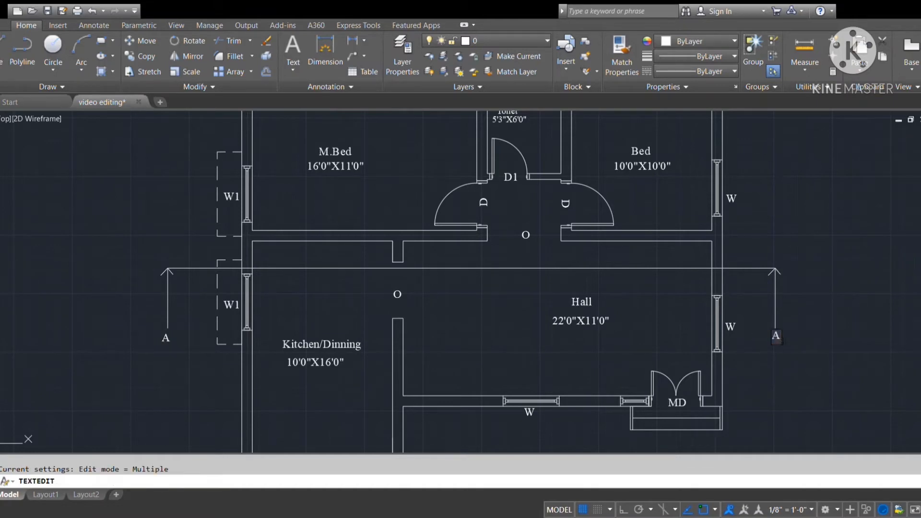
key(Return)
scroll(762, 379, down, 4)
middle_drag(759, 377, 542, 321)
key(Escape)
Save the drawing and copy the plan with its section marks into the empty space to its right.
key(ctrl+s)
middle_drag(460, 271, 454, 296)
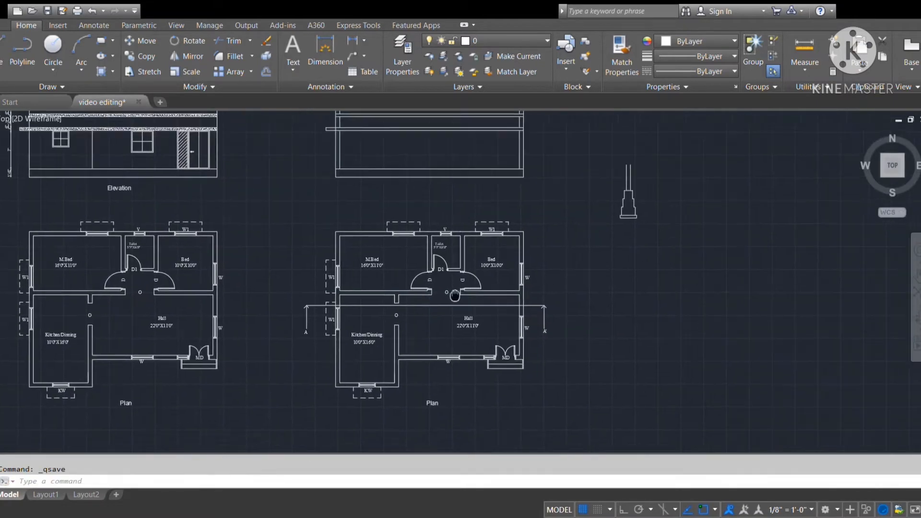
click(290, 217)
click(596, 431)
text(co)
key(Return)
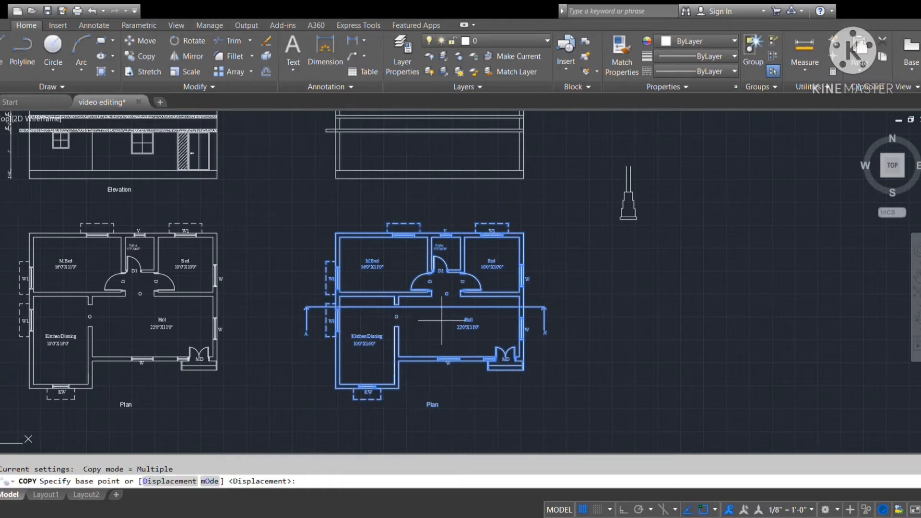
click(447, 319)
key(Escape)
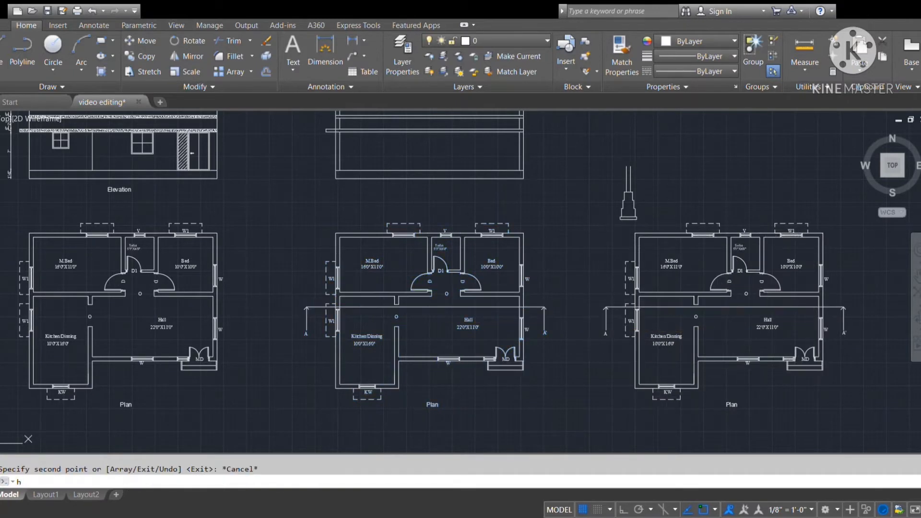
Hatch the kitchen and hall area below the section line in the new plan copy with the SOLID pattern.
text(h)
key(Return)
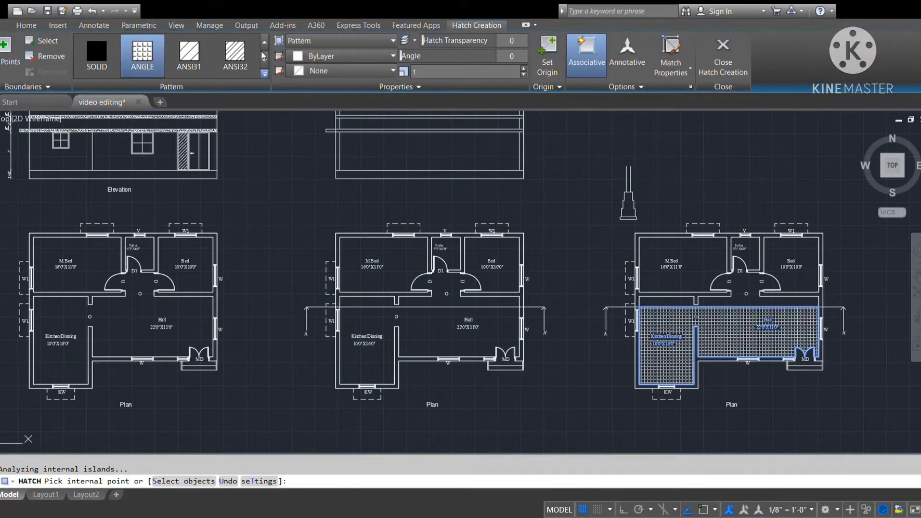
click(96, 55)
key(Return)
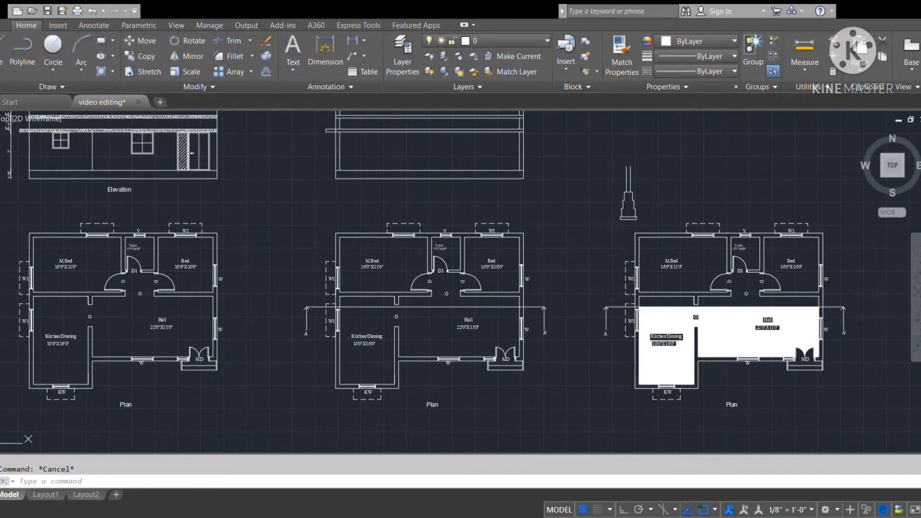
Project vertical construction lines from both sides of the passage opening in the middle plan up through the section.
middle_drag(435, 279, 423, 331)
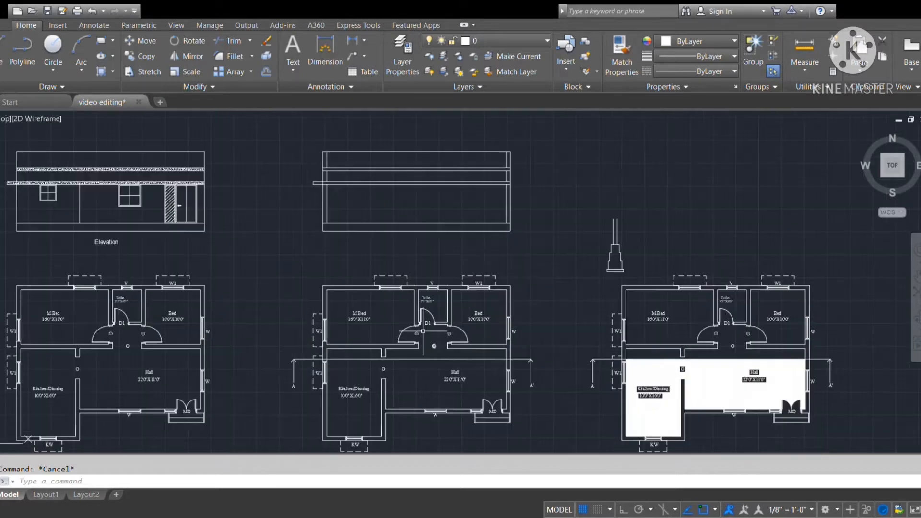
text(xl)
key(Return)
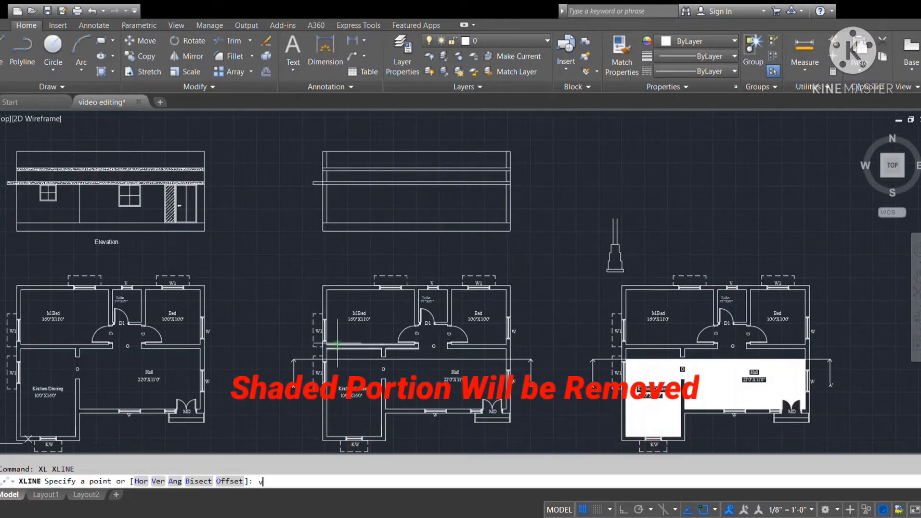
text(v)
key(Return)
click(419, 359)
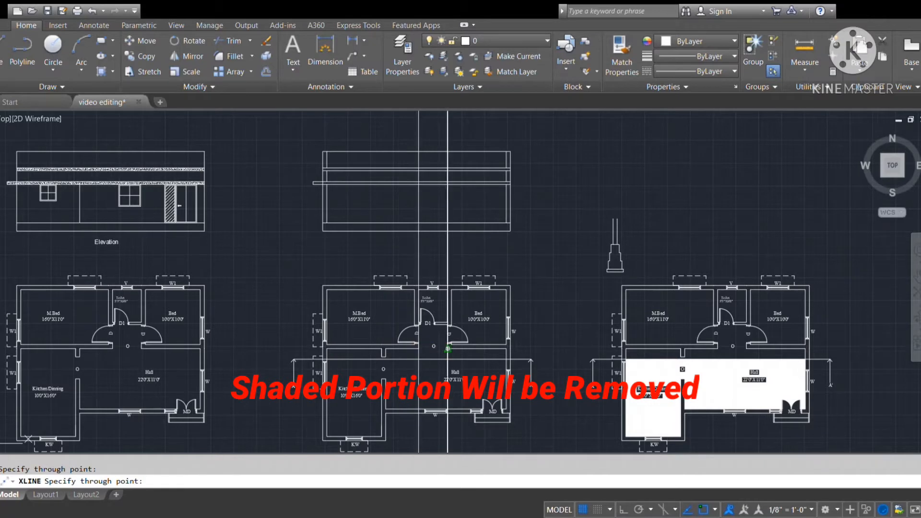
click(447, 362)
Add vertical construction lines through both faces of the kitchen partition wall and the right jamb of door D1.
scroll(438, 367, up, 2)
scroll(437, 367, down, 2)
scroll(382, 352, up, 2)
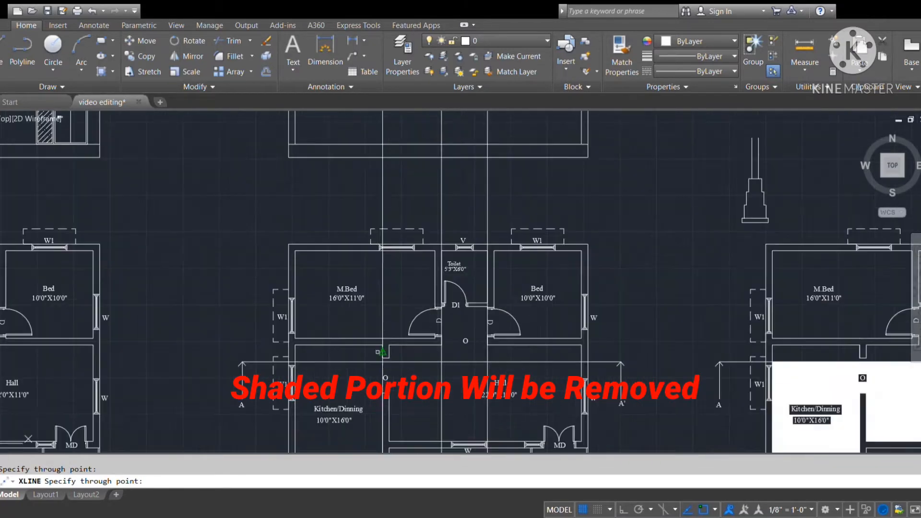
click(382, 357)
scroll(460, 365, down, 4)
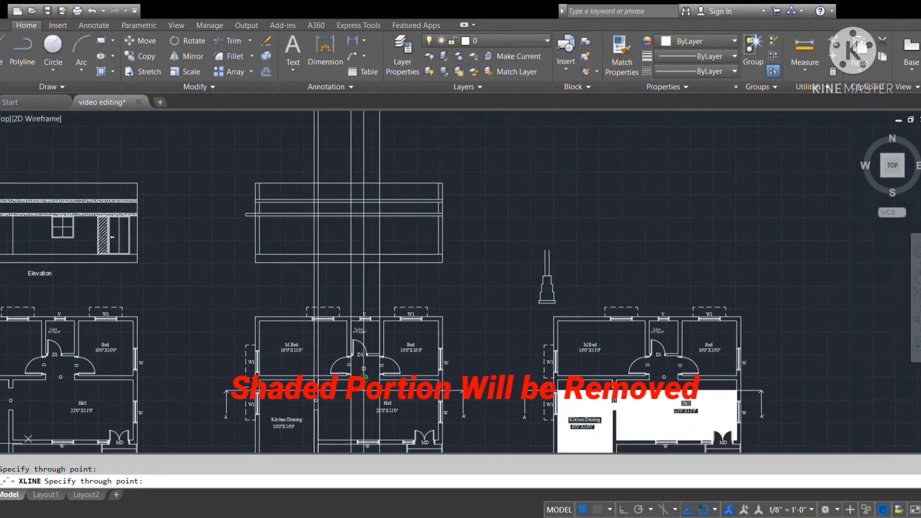
scroll(512, 308, up, 6)
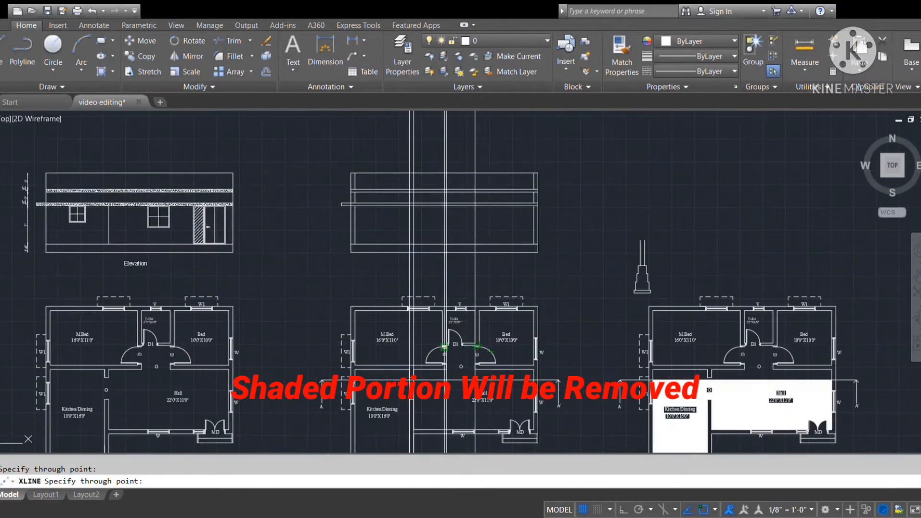
scroll(582, 319, down, 5)
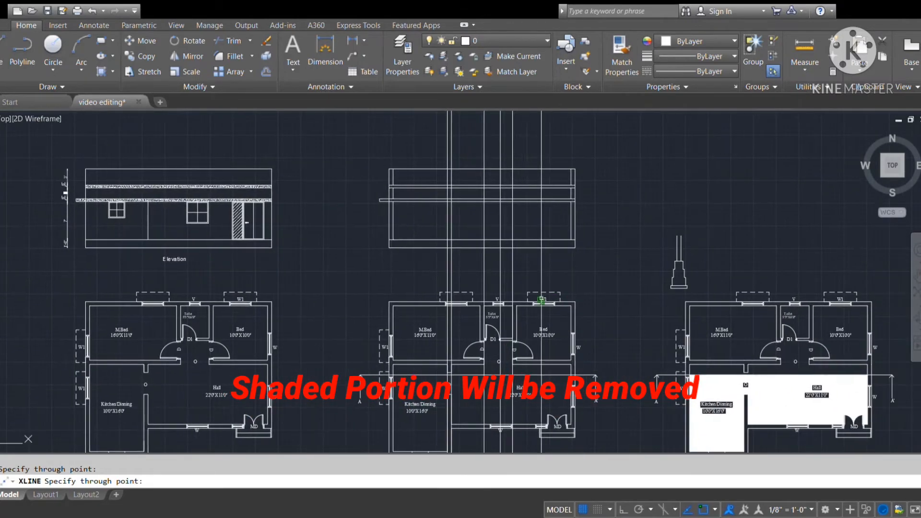
Draw rectangles for the passage opening and door D1 between the projected lines, from the lower slab's underside to the plinth top.
key(Escape)
text(rec)
key(Return)
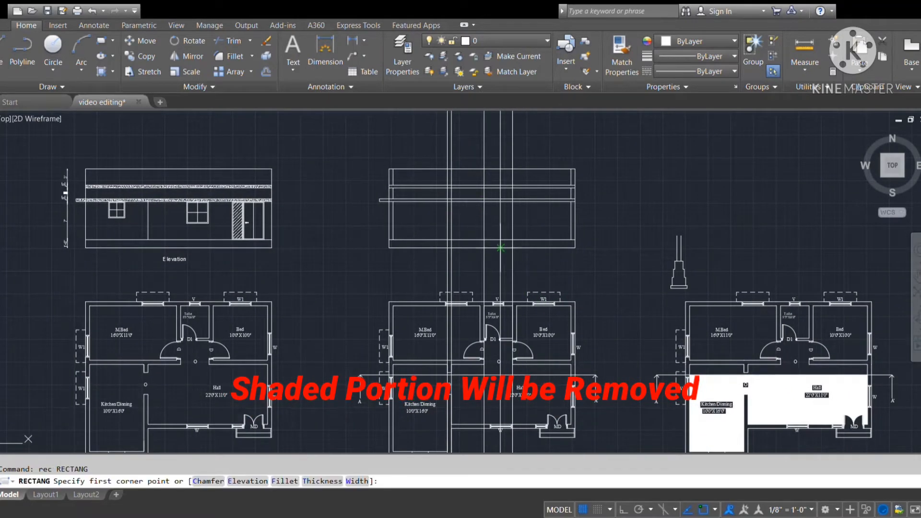
click(484, 201)
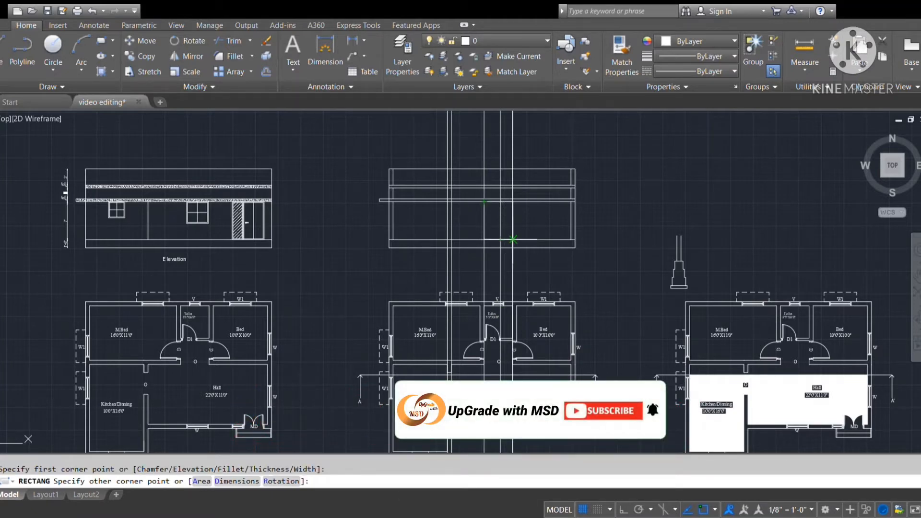
scroll(512, 239, up, 4)
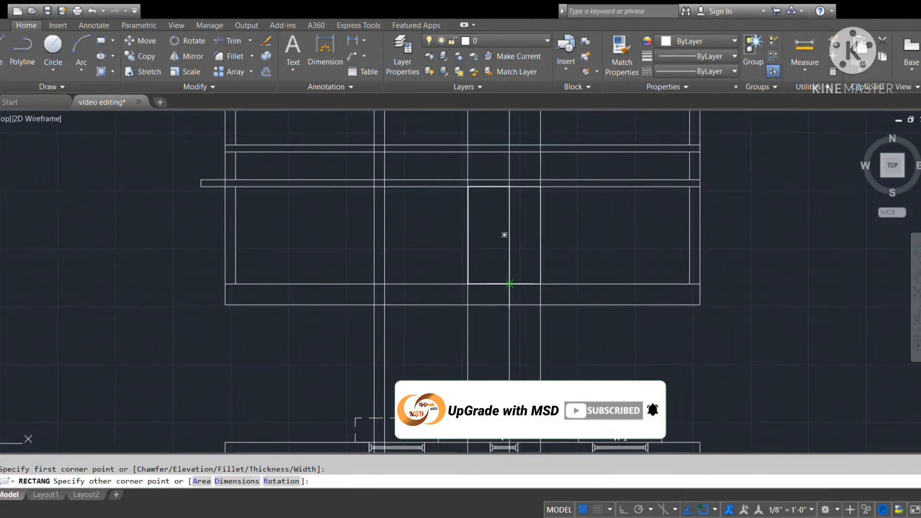
click(509, 283)
Erase the three vertical construction lines used for the passage opening and door.
scroll(485, 253, down, 6)
click(523, 158)
click(475, 181)
key(Delete)
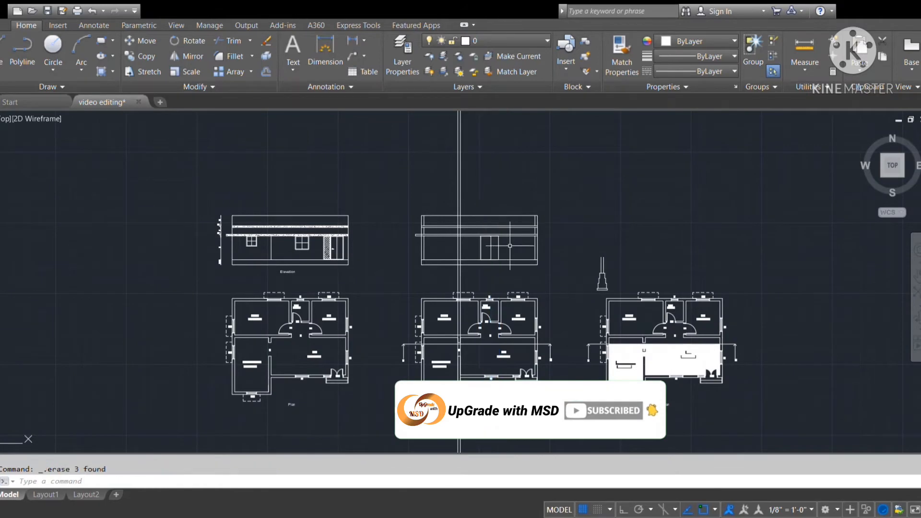
Trim the kitchen partition's construction lines above the section and between the section and the plan.
middle_drag(510, 245, 491, 218)
text(tr)
key(Return)
key(Return)
click(452, 248)
click(428, 253)
click(482, 135)
click(428, 149)
key(Escape)
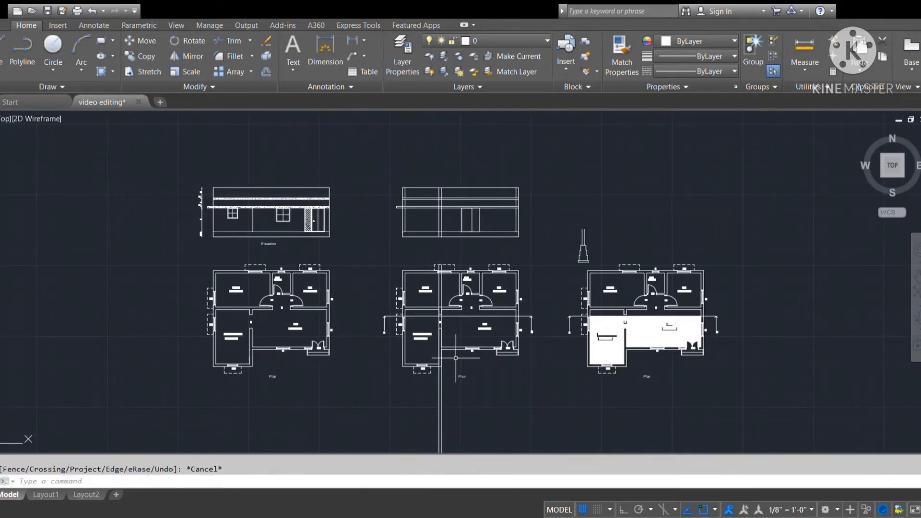
Erase the remaining pieces of the partition's construction lines running over and below the plan.
click(455, 380)
click(411, 422)
key(Delete)
Trim the interior partition lines in the parapet zone and through the upper slab of the section.
middle_drag(420, 304, 410, 330)
text(tr)
key(Return)
key(Return)
scroll(430, 221, up, 5)
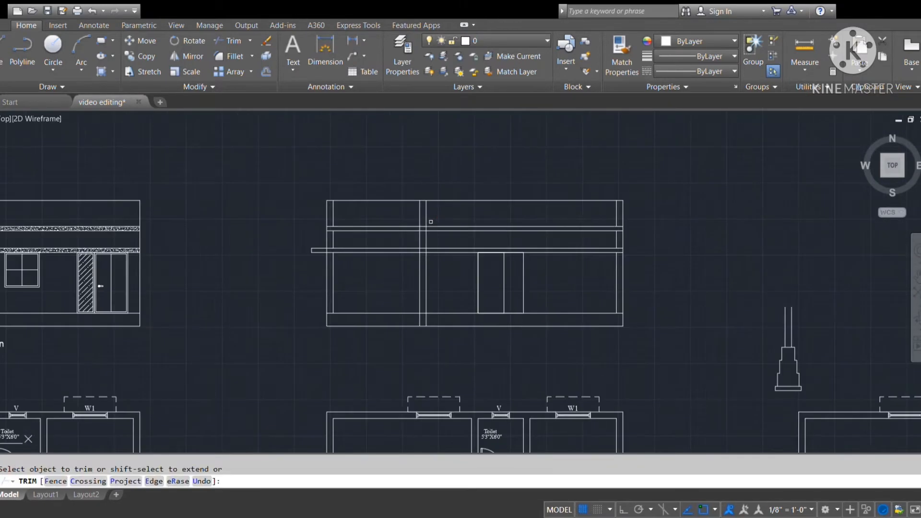
click(443, 191)
click(397, 240)
scroll(412, 223, up, 6)
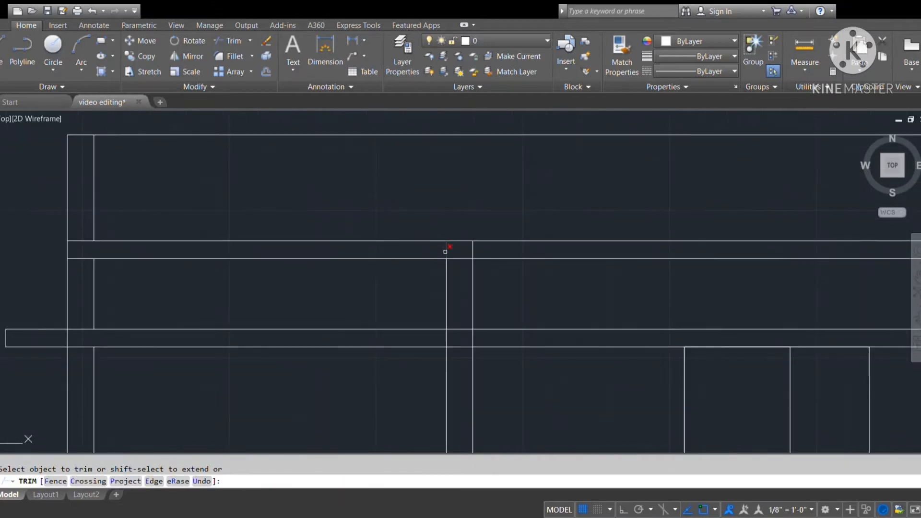
scroll(437, 257, down, 8)
scroll(374, 181, up, 8)
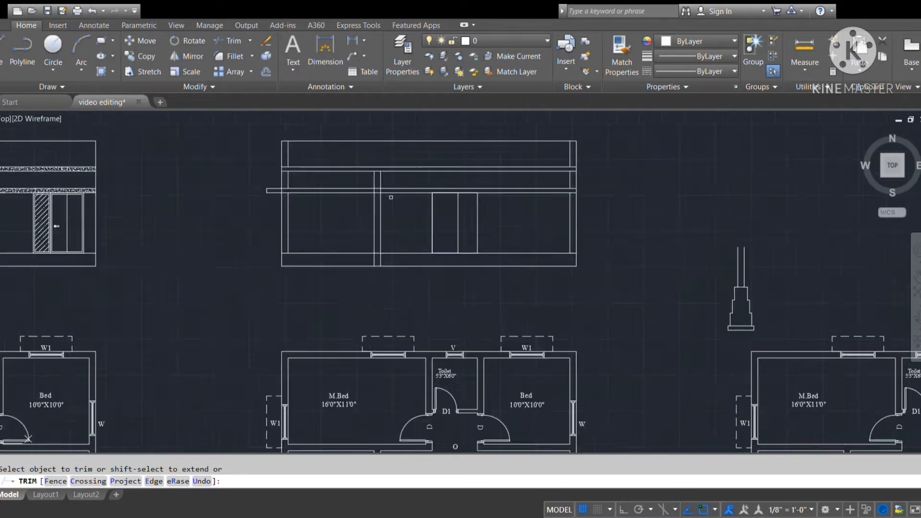
Trim the interior partition lines where they cross the lower slab, and save the drawing.
click(356, 190)
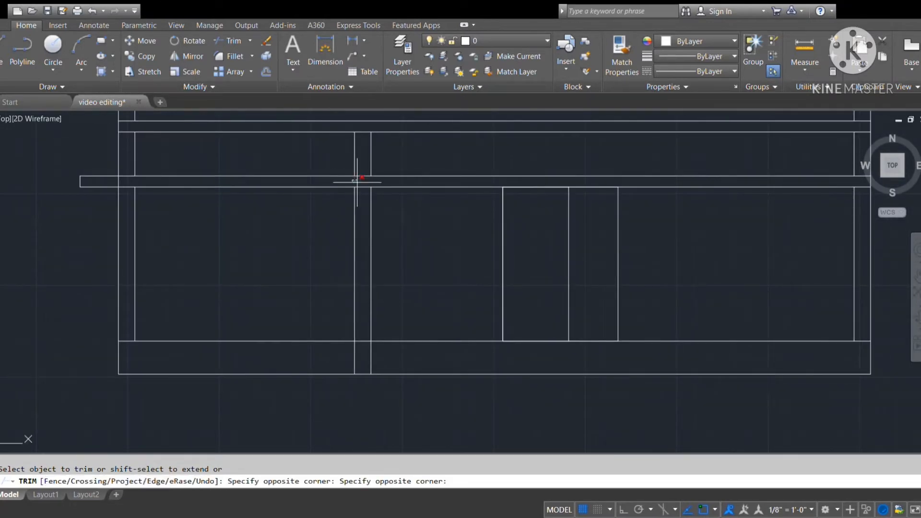
scroll(418, 196, down, 8)
key(Escape)
mouse_move(575, 286)
middle_down()
mouse_move(555, 278)
mouse_move(560, 285)
middle_up()
key(ctrl+s)
click(636, 221)
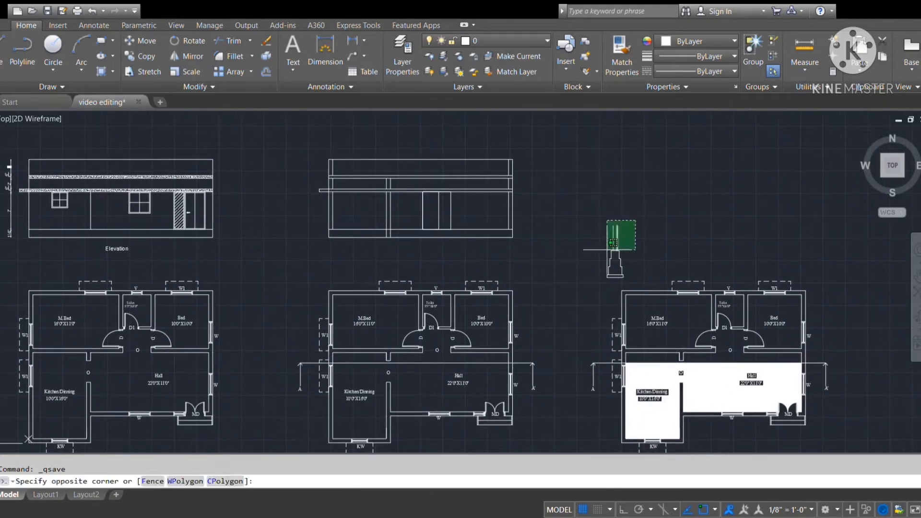
click(607, 281)
key(Escape)
Copy the stepped footing detail to beneath the right and left outer walls of the section.
click(590, 210)
click(631, 285)
text(co)
key(Return)
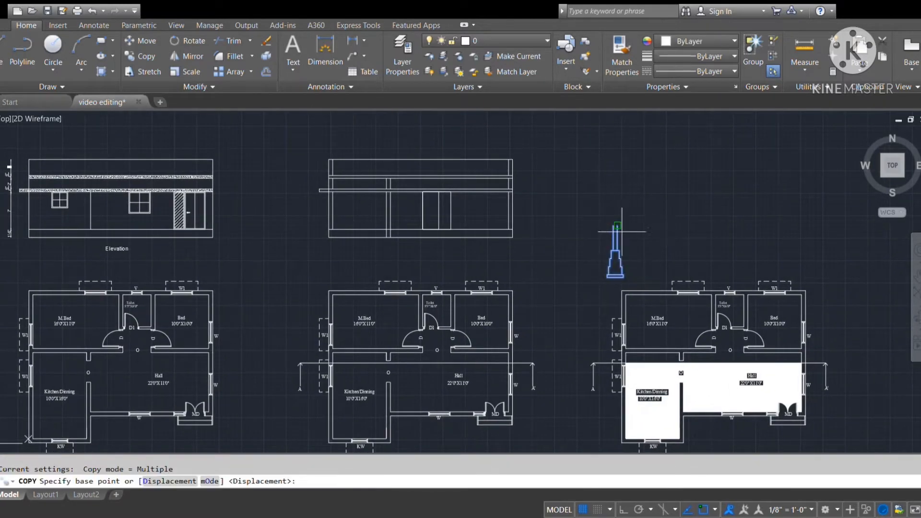
scroll(621, 231, up, 4)
click(613, 249)
scroll(181, 191, down, 2)
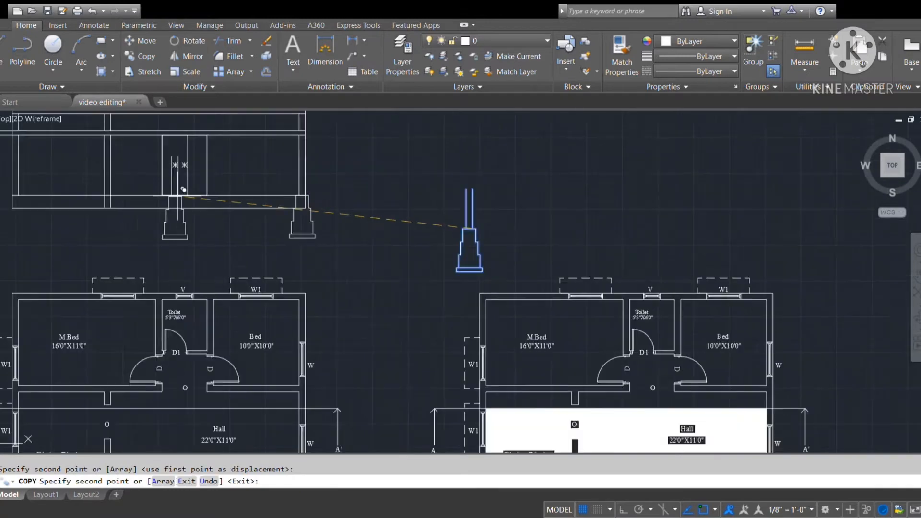
scroll(284, 216, up, 4)
key(Escape)
Trim the wall and slab lines running inside the left and right outer footings of the section.
text(tr)
key(Return)
key(Return)
click(312, 255)
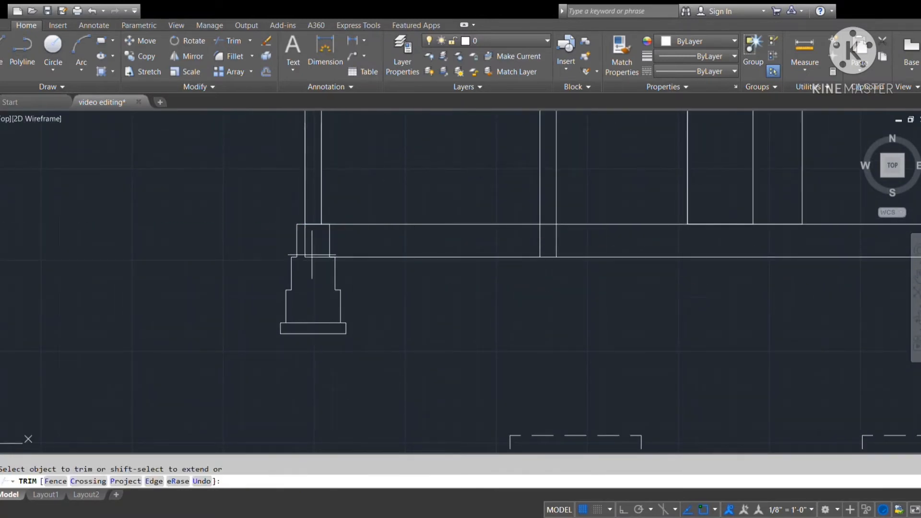
click(303, 237)
click(308, 259)
scroll(359, 264, down, 2)
scroll(385, 266, down, 2)
scroll(538, 263, up, 4)
click(585, 245)
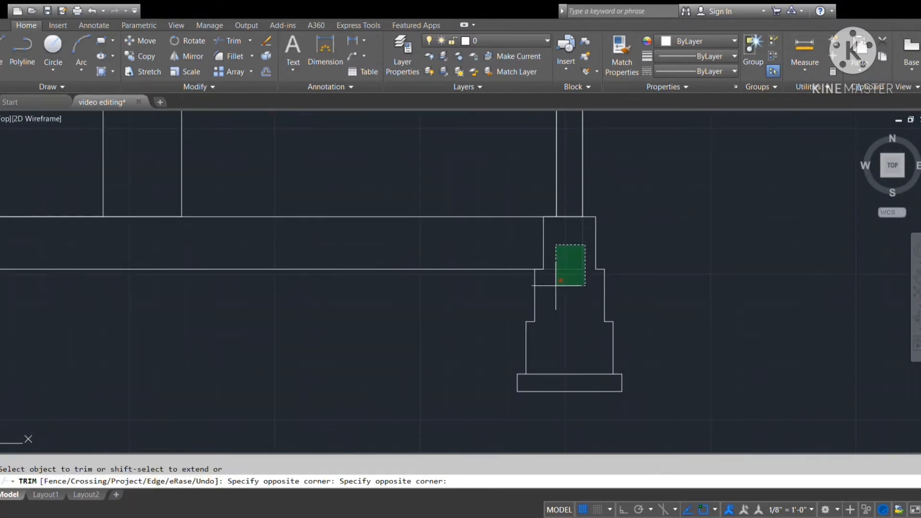
click(555, 286)
scroll(559, 303, down, 4)
middle_drag(590, 264, 540, 232)
key(Escape)
Erase the duplicate wall stubs copied with the footing detail above the right and left outer footings.
click(498, 225)
click(522, 262)
key(Delete)
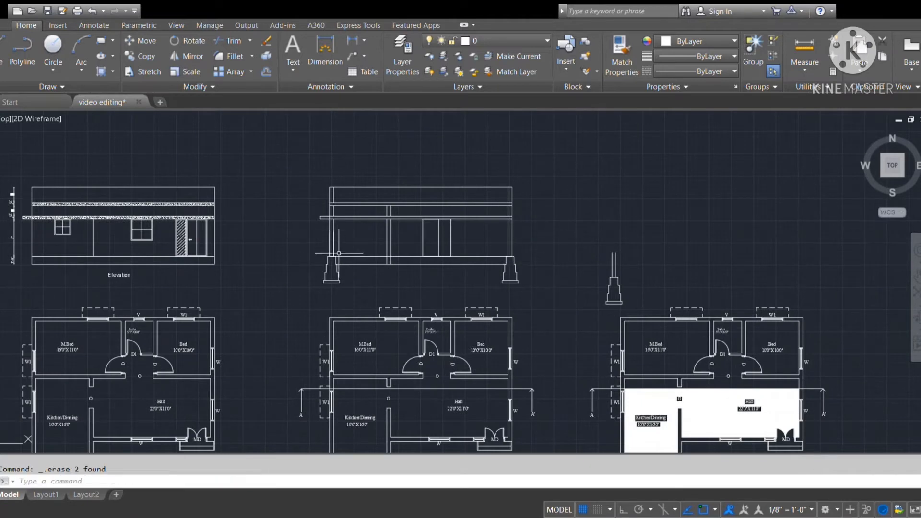
click(328, 229)
key(Escape)
click(312, 222)
click(365, 264)
key(Delete)
Erase the original footing detail standing beside the section, and save the drawing.
click(559, 214)
click(633, 309)
key(Delete)
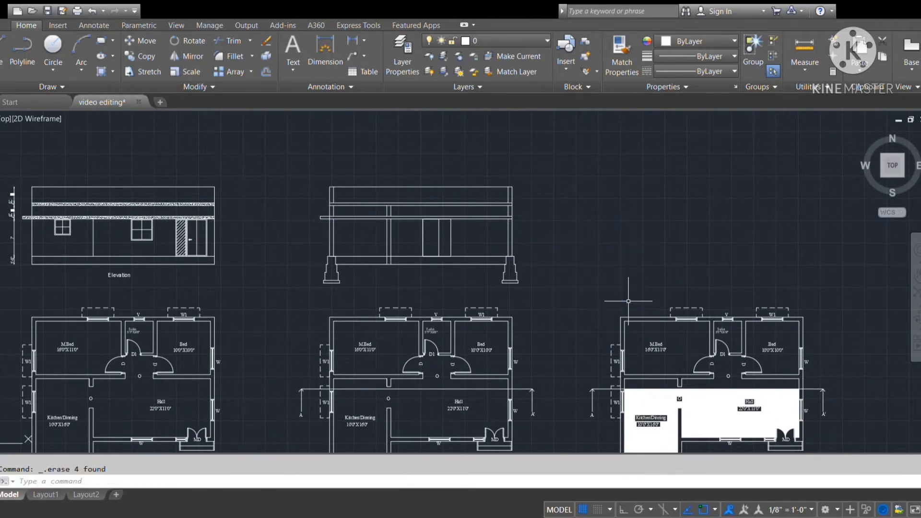
key(ctrl+s)
scroll(456, 288, up, 1)
scroll(404, 276, down, 3)
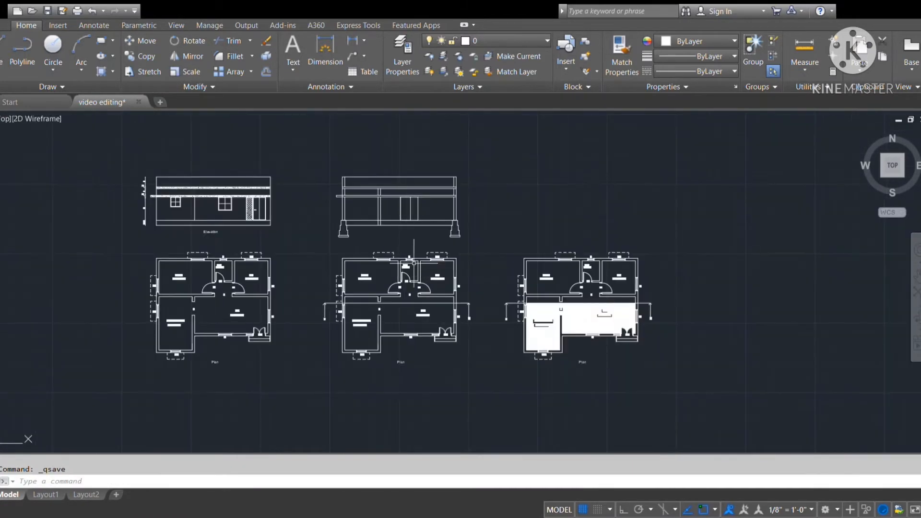
Offset the section's door outline 2" inward to form the door frame.
scroll(413, 262, up, 2)
text(o)
key(Return)
text(2")
key(Return)
scroll(407, 199, up, 4)
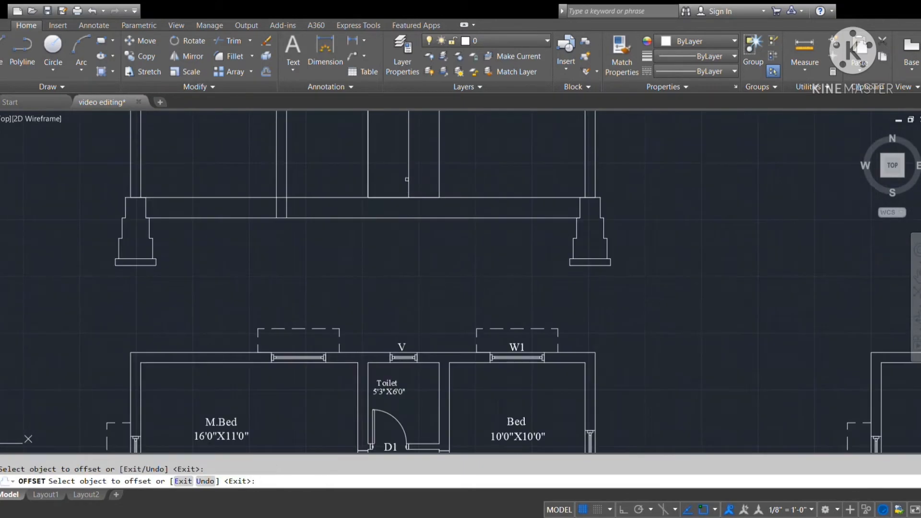
click(409, 178)
click(389, 168)
middle_drag(391, 144, 397, 236)
key(Escape)
Draw a small circle near the left side of the door leaf as the handle's rose.
text(rec)
key(Return)
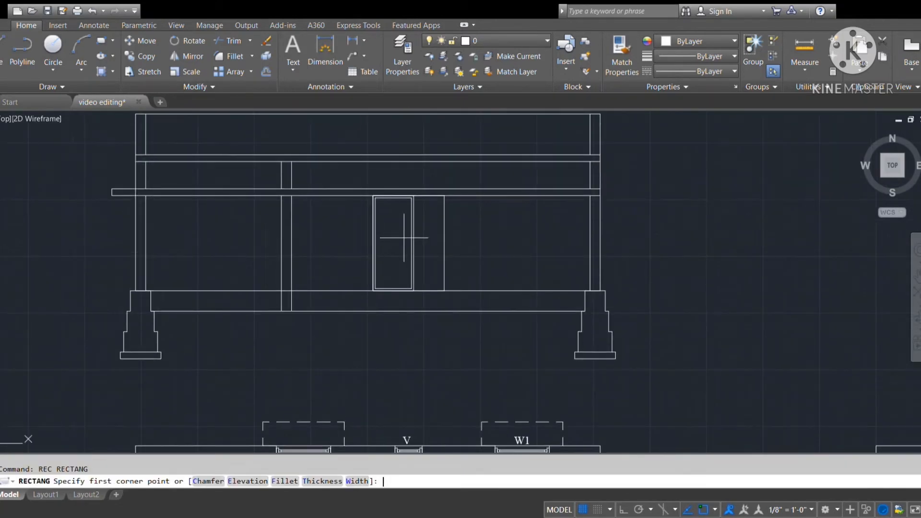
key(Escape)
text(c)
key(Return)
scroll(387, 238, up, 4)
click(358, 309)
click(367, 315)
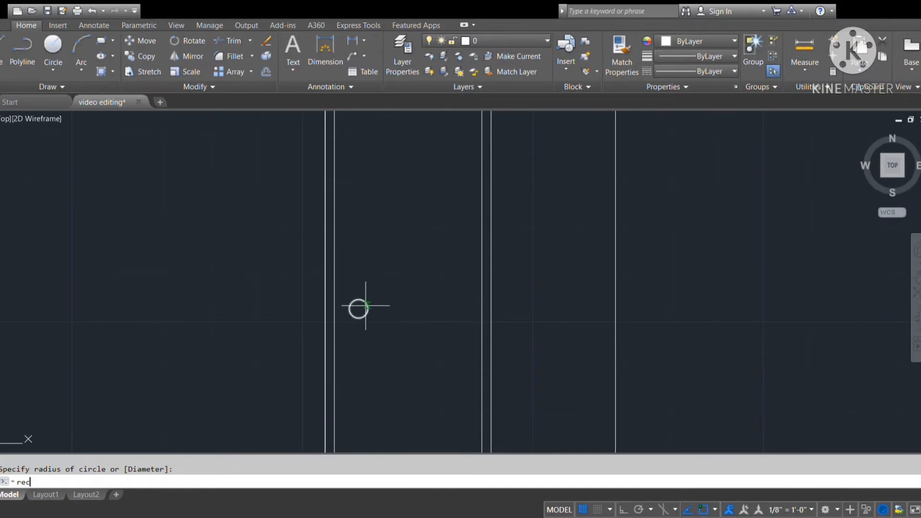
Draw a slim rectangle beside the circle as the handle lever and move it to centre on the circle's right quadrant.
scroll(366, 309, up, 2)
key(Return)
click(367, 312)
click(423, 323)
click(419, 339)
click(409, 321)
text(m)
key(Return)
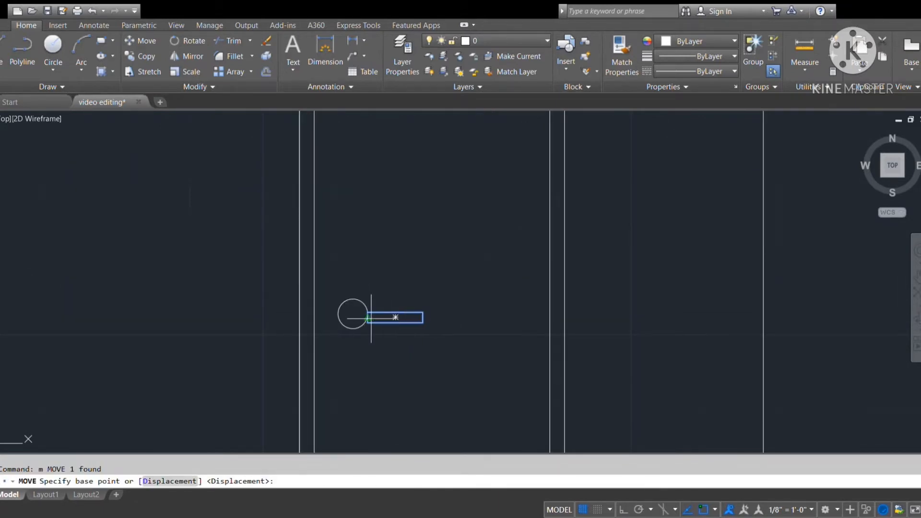
click(367, 317)
click(367, 314)
Move the circle and lever of the door handle slightly upward on the door leaf.
scroll(419, 322, down, 7)
scroll(420, 324, up, 6)
click(417, 290)
click(384, 341)
text(m)
scroll(403, 355, down, 4)
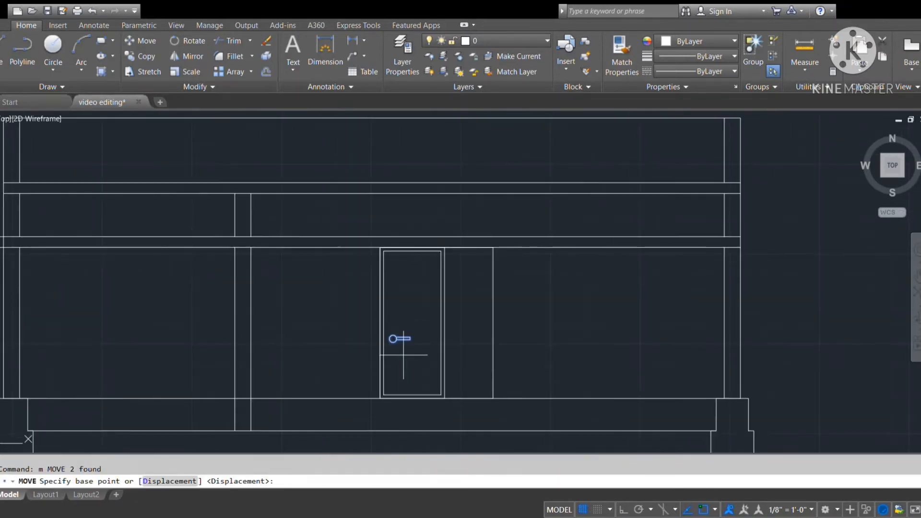
click(403, 356)
click(404, 336)
scroll(417, 346, down, 2)
scroll(477, 221, down, 4)
middle_drag(452, 195, 439, 157)
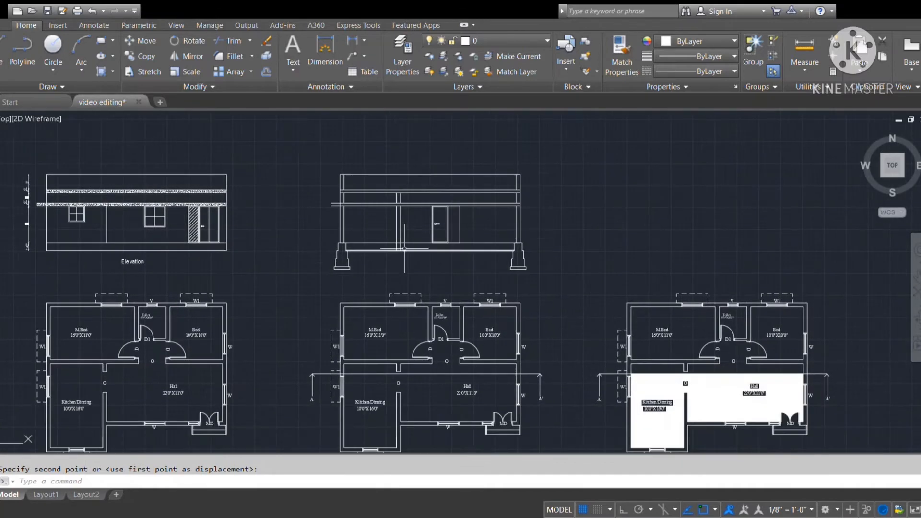
text(tr)
key(Return)
key(Return)
scroll(400, 243, down, 3)
scroll(390, 357, up, 3)
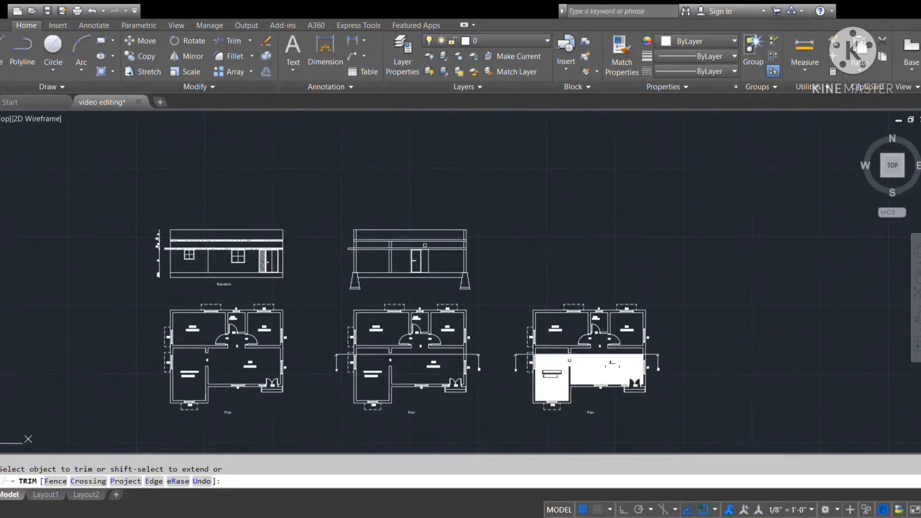
scroll(393, 351, down, 3)
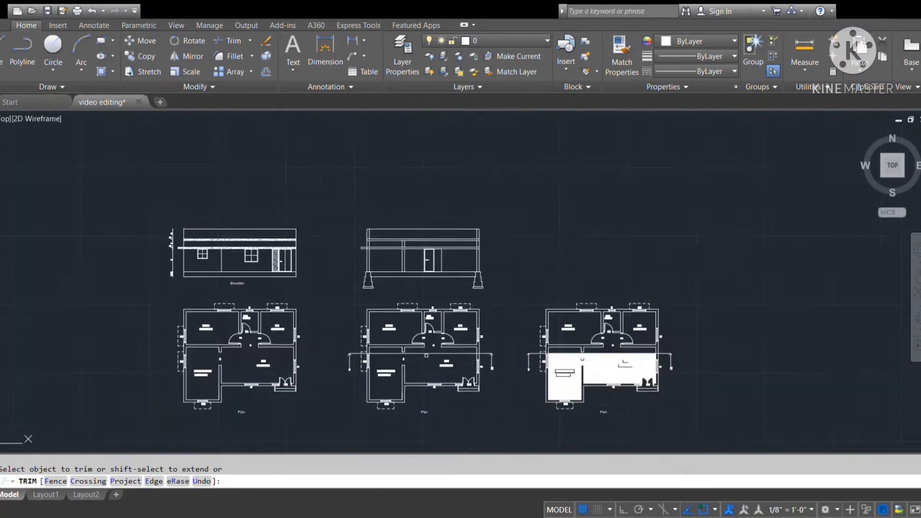
scroll(456, 230, up, 5)
key(Escape)
Copy the right outer footing to beneath the interior partition wall of the section.
click(511, 229)
click(545, 288)
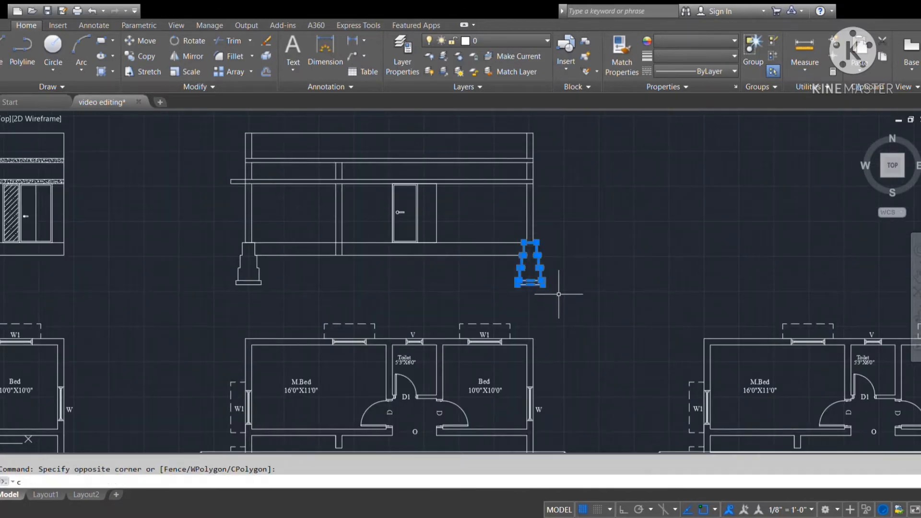
scroll(544, 250, up, 2)
text(co)
key(Return)
click(531, 264)
middle_drag(226, 266, 297, 296)
key(Escape)
Trim the partition and slab lines running inside the middle footing.
text(tr)
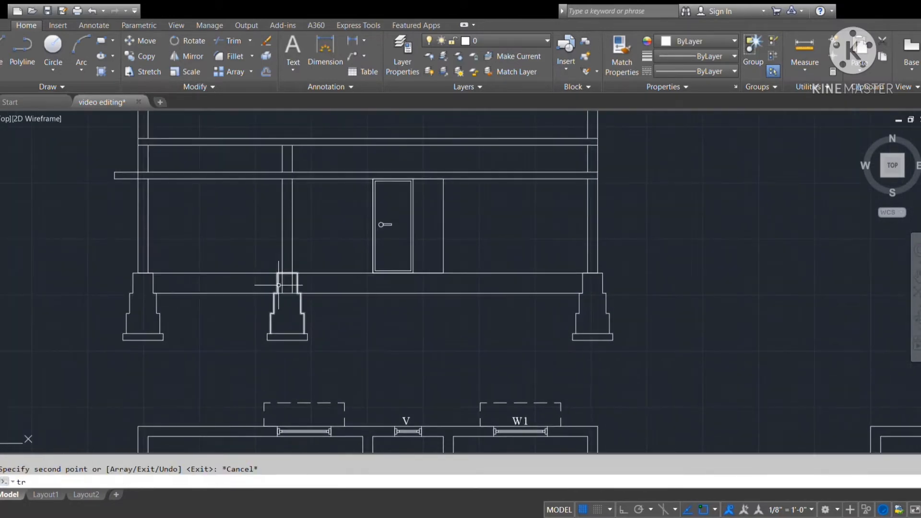
key(Return)
key(Return)
click(287, 286)
click(283, 300)
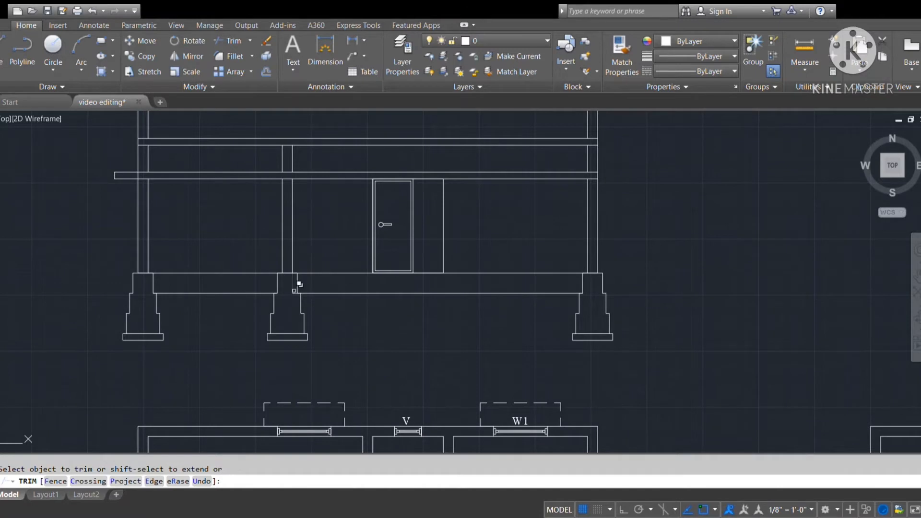
click(294, 298)
scroll(294, 298, down, 2)
key(Escape)
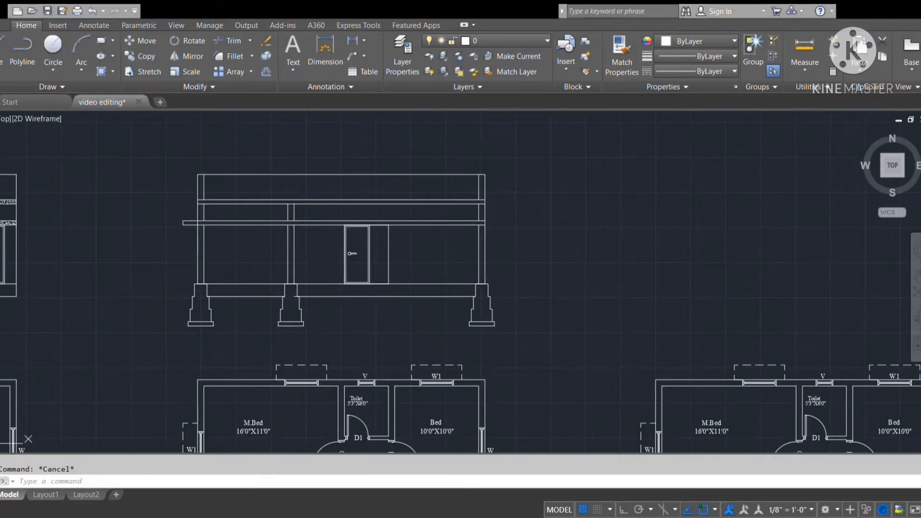
Shorten the floor base's lower line so it ends at the right edge of the middle footing.
scroll(270, 298, up, 10)
click(312, 304)
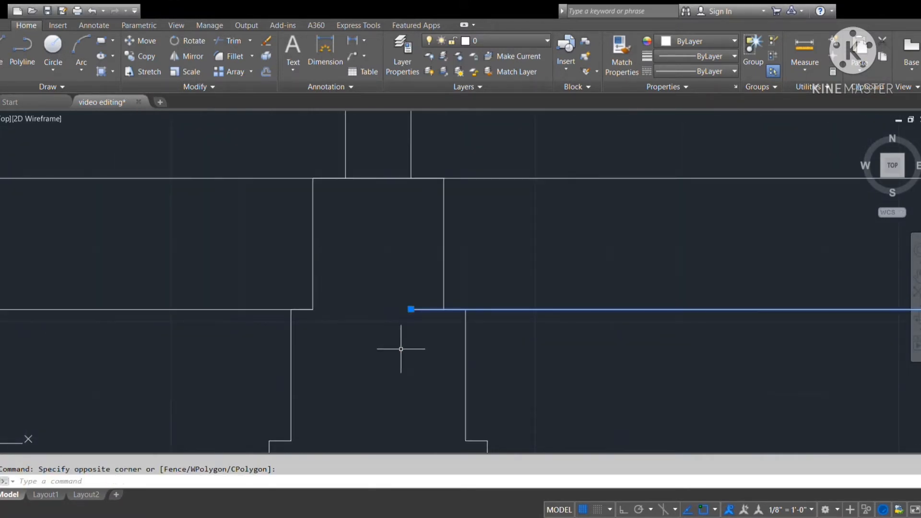
click(411, 308)
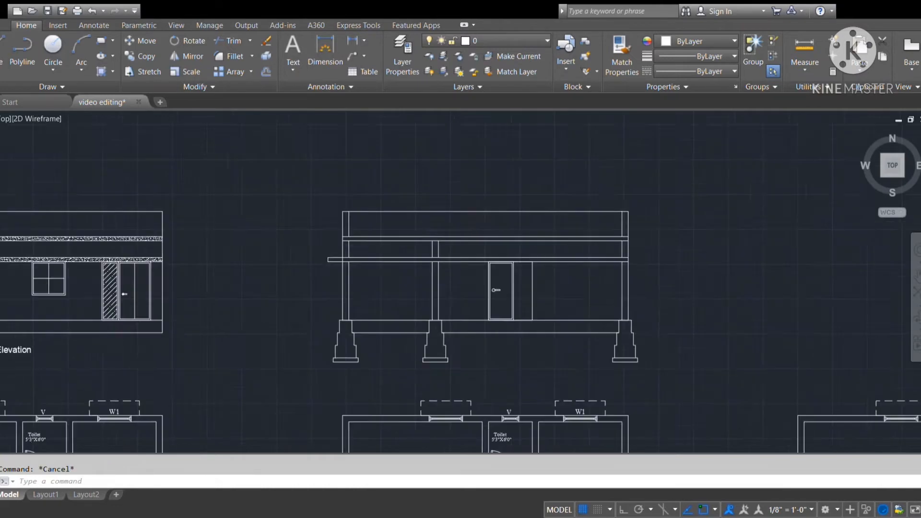
Apply an AR-CONC hatch to both upper slabs of the section, including the projecting left end of the lower one.
middle_drag(535, 303, 421, 277)
text(h)
key(Return)
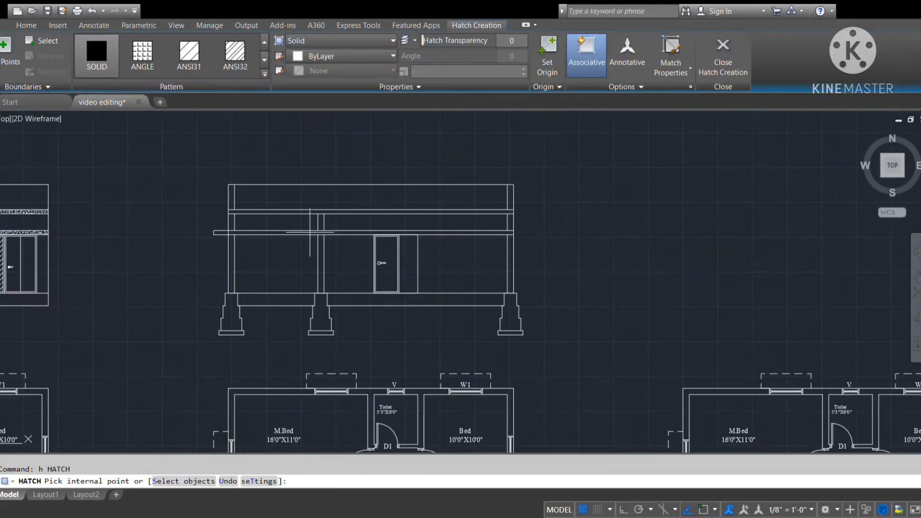
click(266, 234)
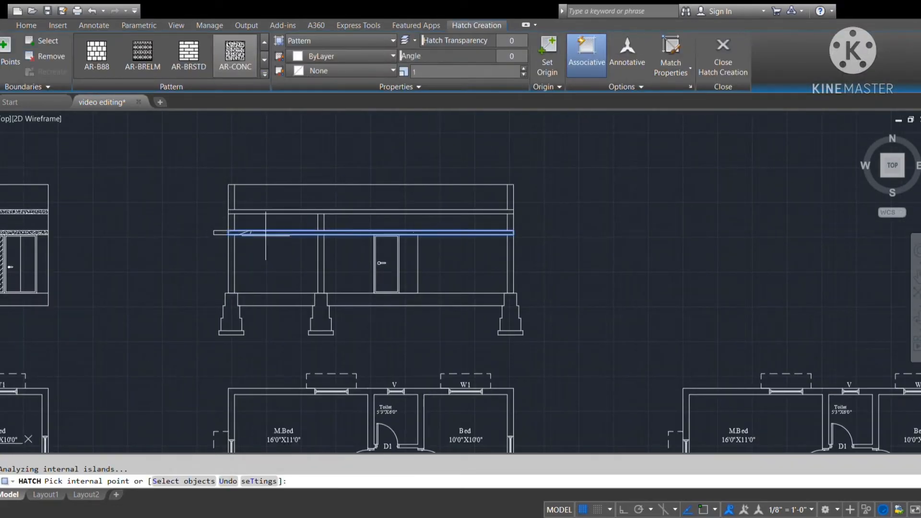
click(331, 212)
scroll(215, 234, up, 6)
click(221, 233)
scroll(251, 236, down, 8)
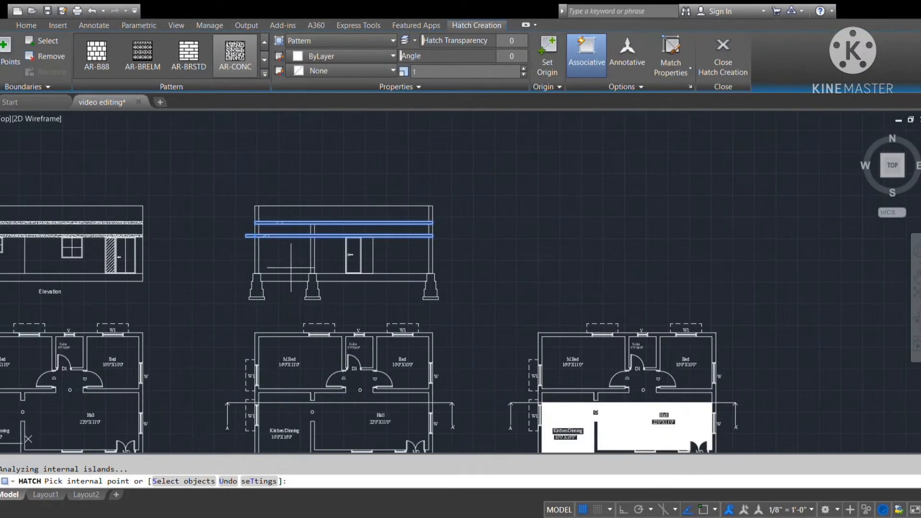
Add the floor base between the footings and the footing pads to the AR-CONC hatching, using a reduced scale.
scroll(291, 271, up, 4)
click(325, 279)
click(431, 280)
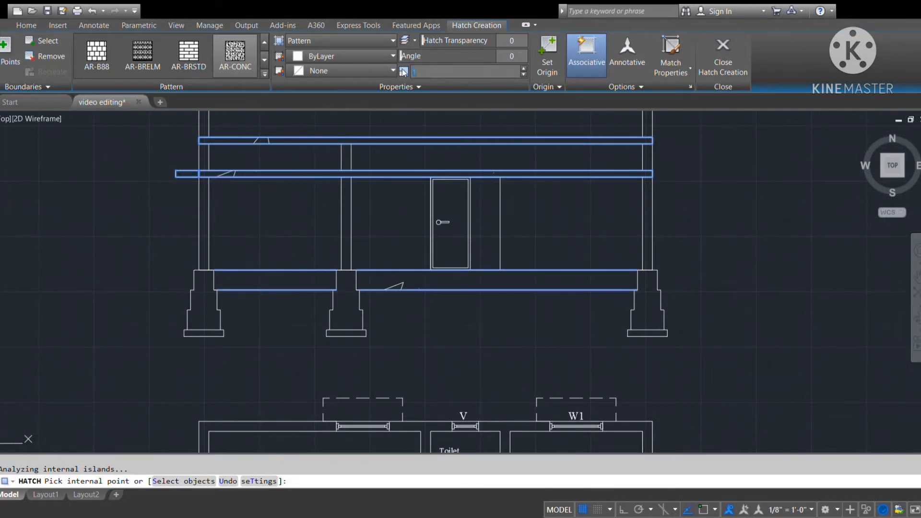
text(0)
scroll(412, 321, down, 3)
scroll(329, 342, up, 3)
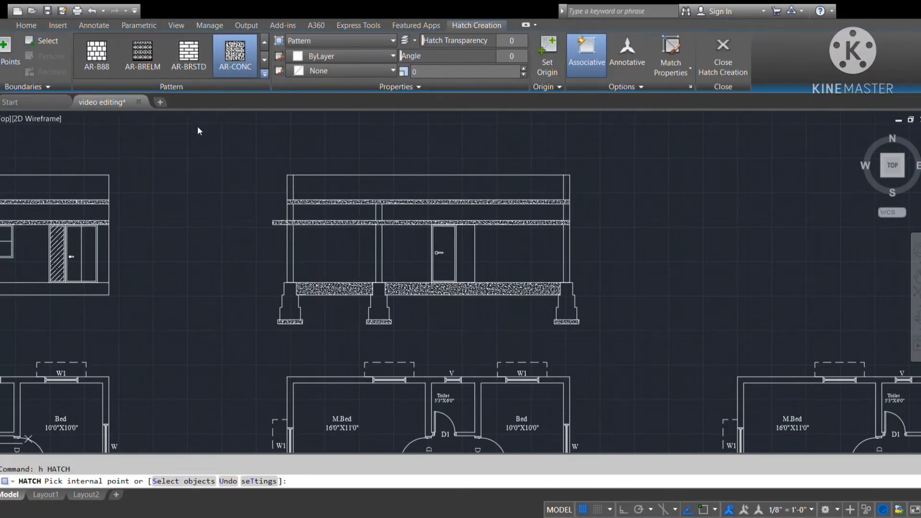
Hatch the three stepped footings with ANSI31 at scale 2.
scroll(290, 298, up, 4)
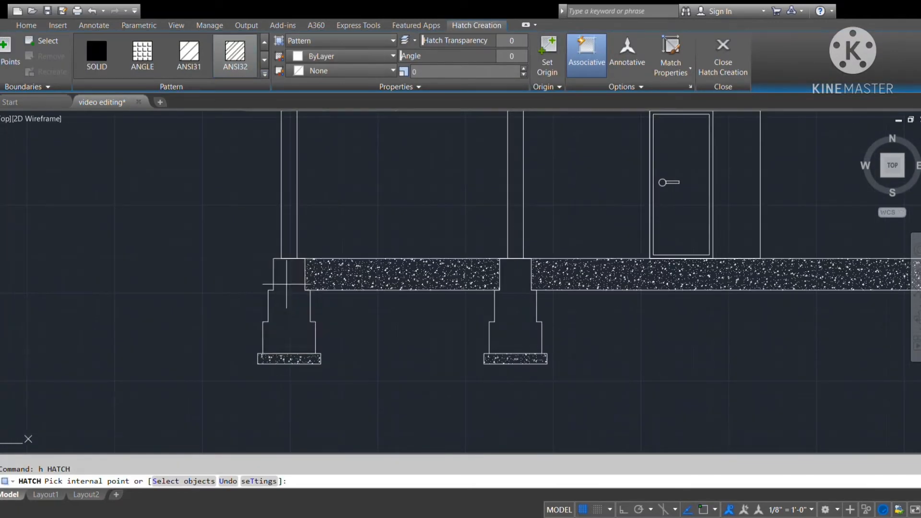
click(189, 59)
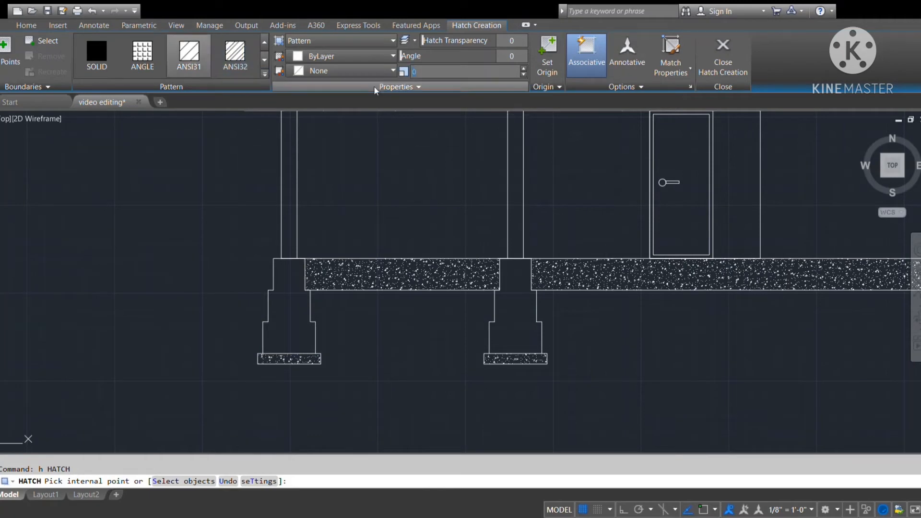
click(288, 328)
scroll(513, 292, down, 6)
scroll(569, 199, up, 6)
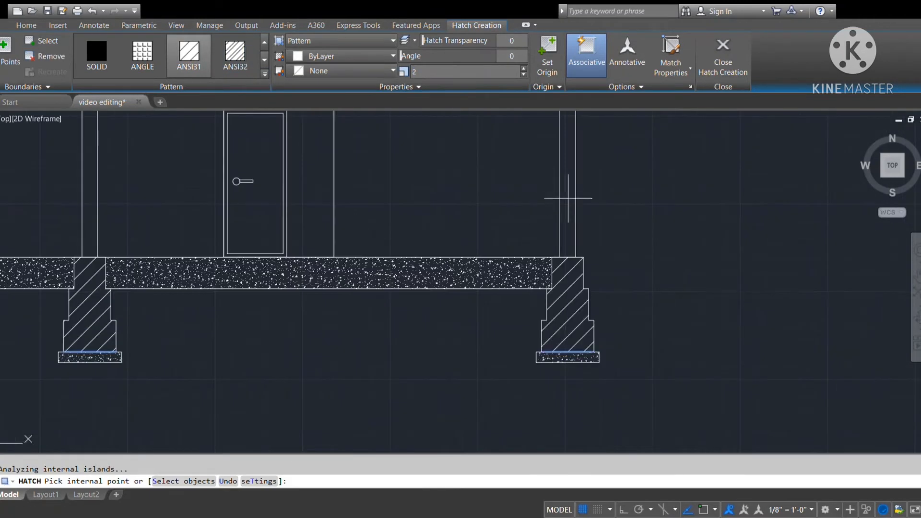
Hatch the three wall segments between the floor and the lower slab with ANSI31 at scale 2.
scroll(569, 199, down, 6)
scroll(506, 169, up, 6)
scroll(505, 169, down, 4)
scroll(485, 226, up, 6)
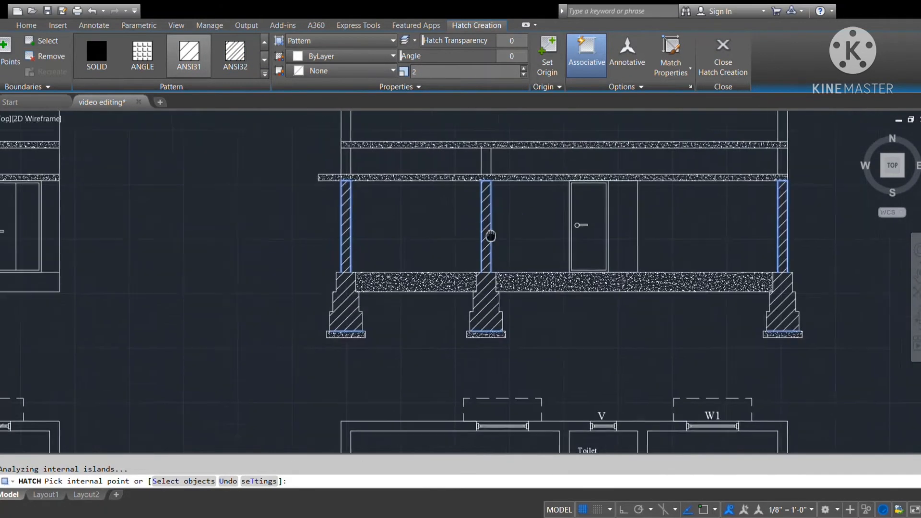
Hatch the wall segments between the slabs and in the parapet with ANSI31, and save the drawing.
click(108, 233)
scroll(767, 255, down, 2)
middle_drag(859, 254, 477, 251)
scroll(636, 262, up, 4)
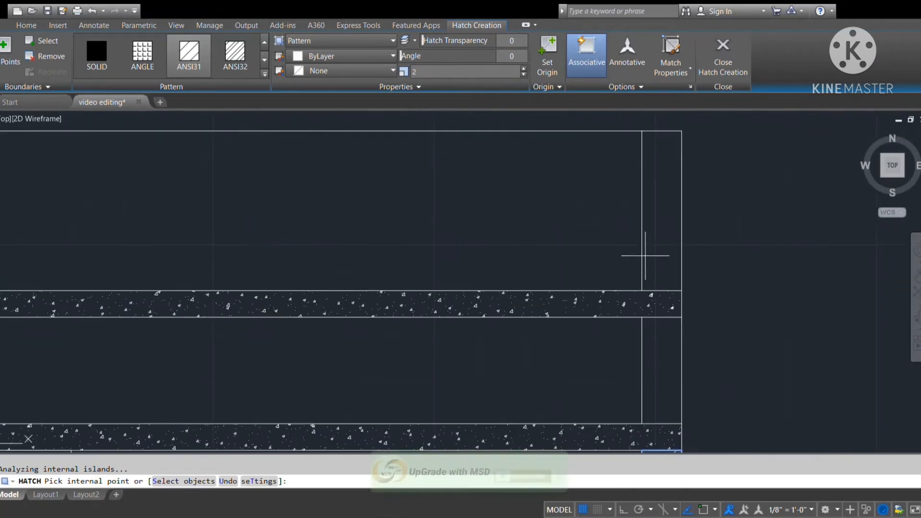
click(646, 255)
click(673, 386)
scroll(638, 197, down, 8)
key(Escape)
scroll(535, 273, down, 4)
scroll(401, 294, up, 4)
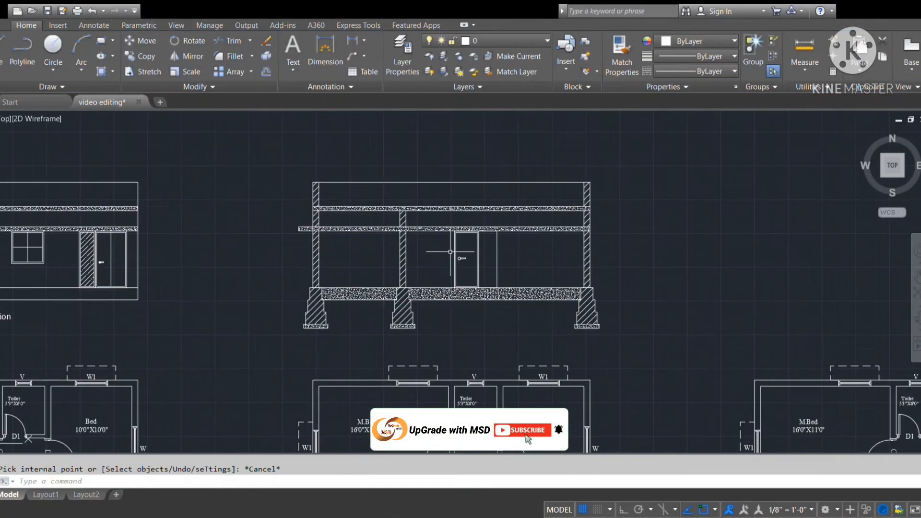
key(ctrl+s)
Add a vertical linear dimension left of the section from floor level to the underside of the lower slab.
text(dli)
key(Return)
scroll(313, 277, up, 2)
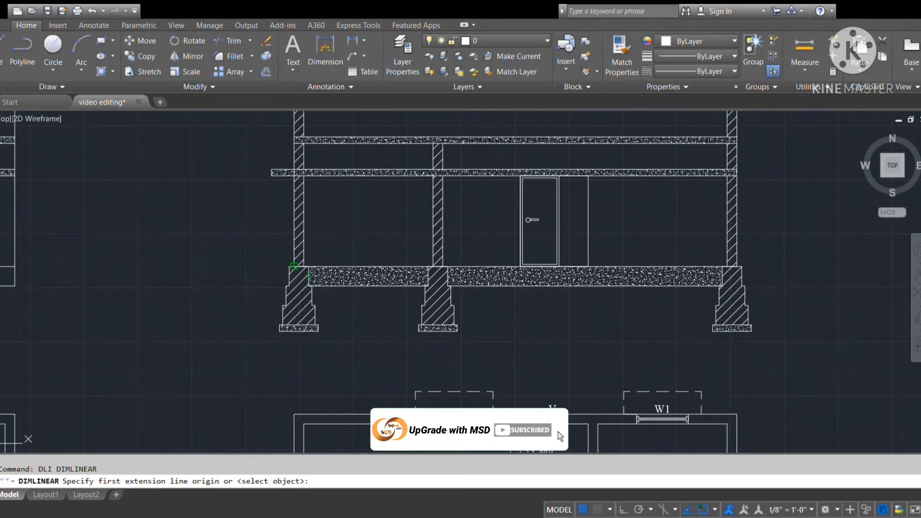
click(294, 265)
click(293, 176)
click(228, 220)
scroll(242, 206, down, 2)
scroll(222, 213, up, 4)
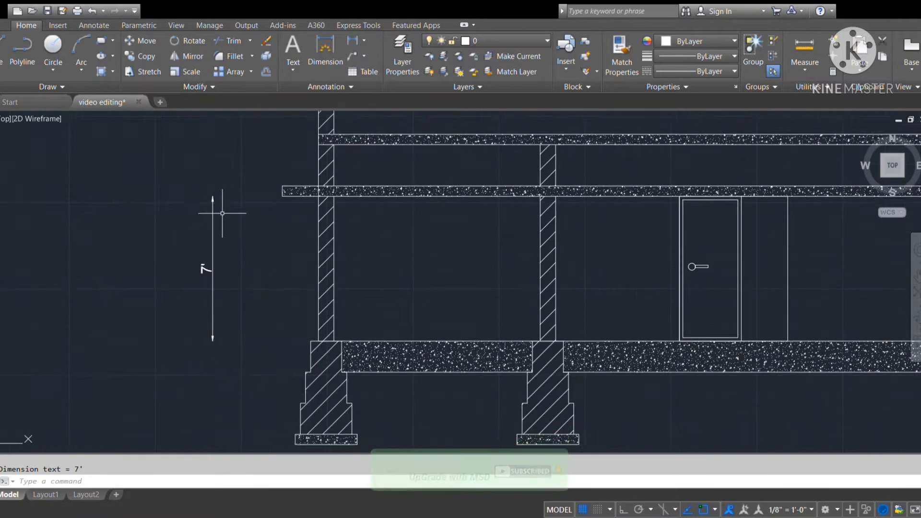
middle_drag(222, 213, 228, 221)
text(ds)
key(Return)
key(Escape)
text(d)
key(Return)
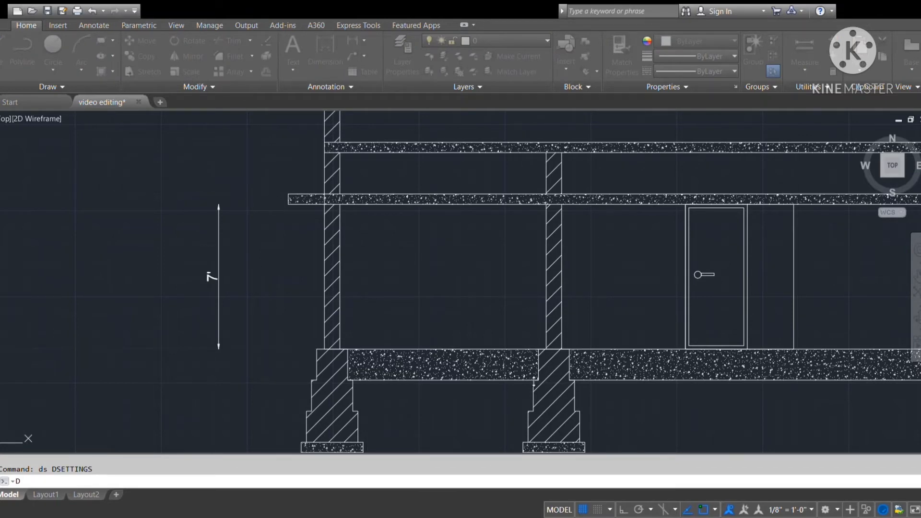
key(Escape)
Continue the vertical dimension chain up to the upper slab's underside, its top and the parapet's top.
scroll(390, 350, down, 4)
scroll(366, 334, up, 3)
text(dco)
key(Return)
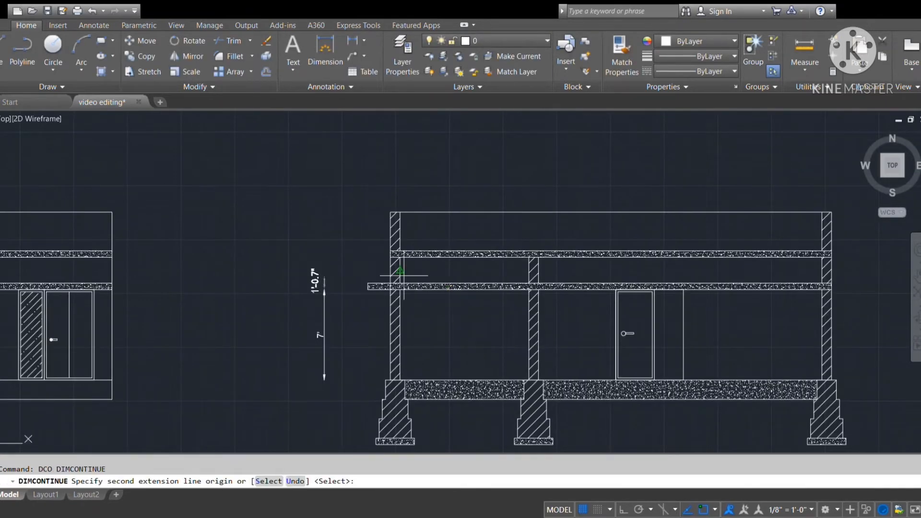
click(391, 211)
key(Escape)
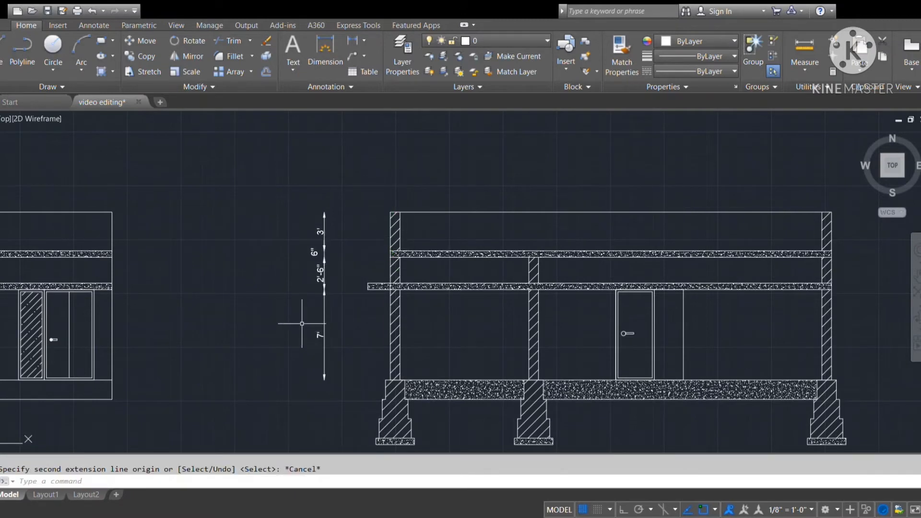
Move the lower end of the dimension between the two slabs up to the lower slab's top edge.
scroll(373, 291, up, 4)
click(274, 292)
click(223, 263)
click(416, 287)
click(416, 271)
scroll(309, 307, down, 2)
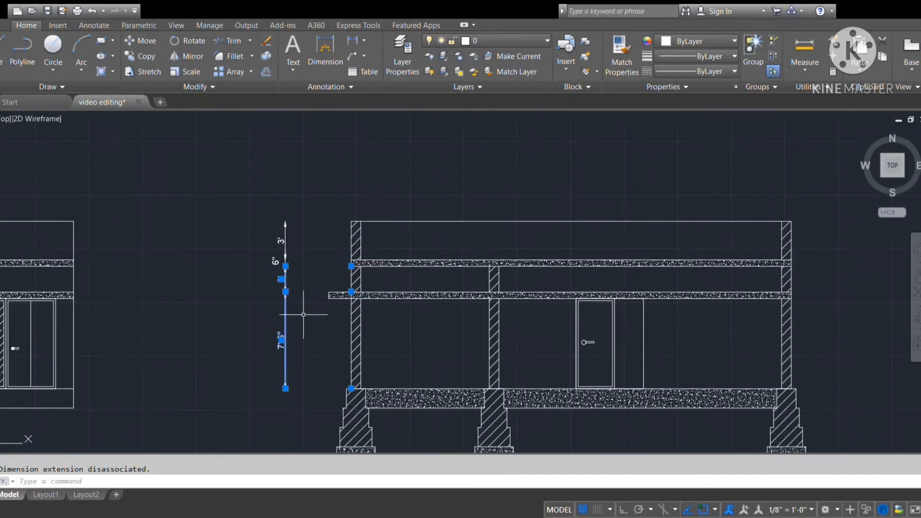
key(Escape)
Set the upper end of the floor-to-slab dimension to the lower slab's underside.
scroll(292, 307, up, 1)
click(291, 306)
click(263, 318)
click(386, 283)
click(387, 293)
key(Escape)
text(dli)
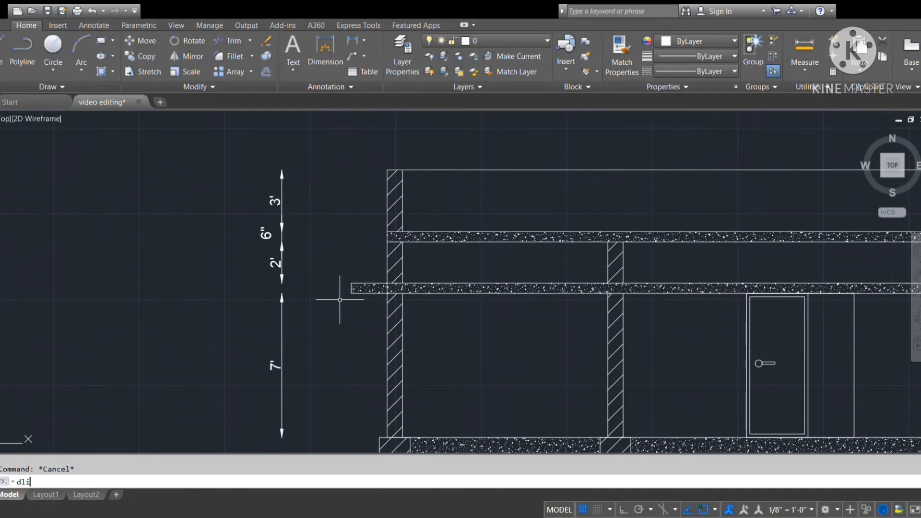
key(Return)
key(Return)
click(351, 287)
key(Escape)
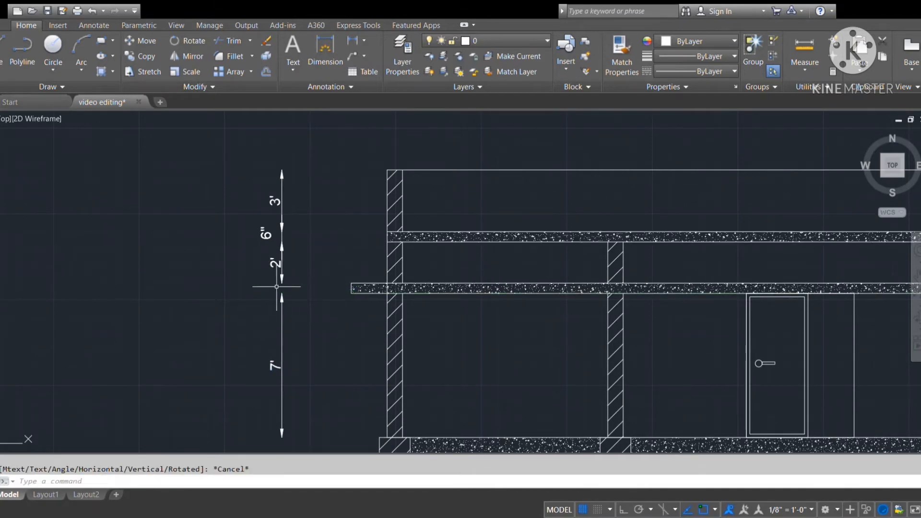
Dimension the lower slab's thickness with a vertical linear dimension just left of the existing dimension chain.
text(dli)
key(Return)
key(Return)
click(351, 288)
click(262, 287)
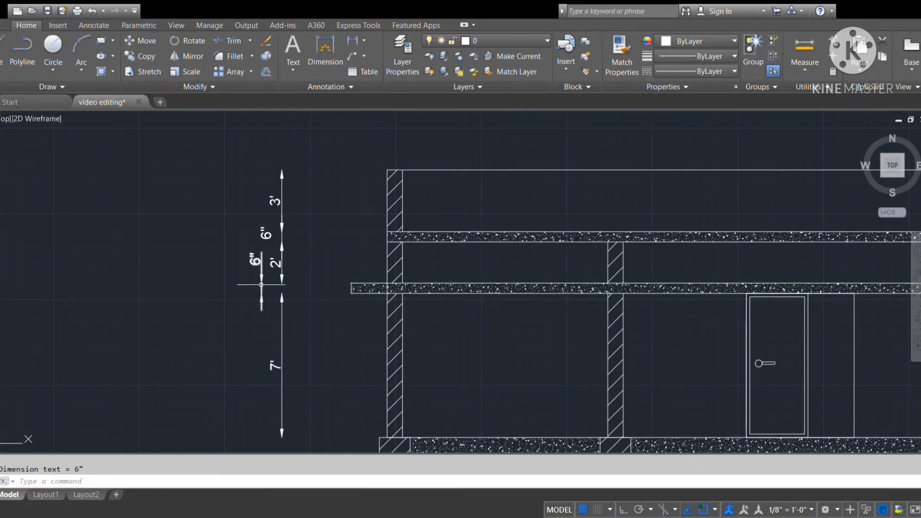
Add an overall vertical dimension left of the chain from floor level to the top of the upper slab.
scroll(318, 228, down, 2)
text(i)
key(Return)
click(357, 278)
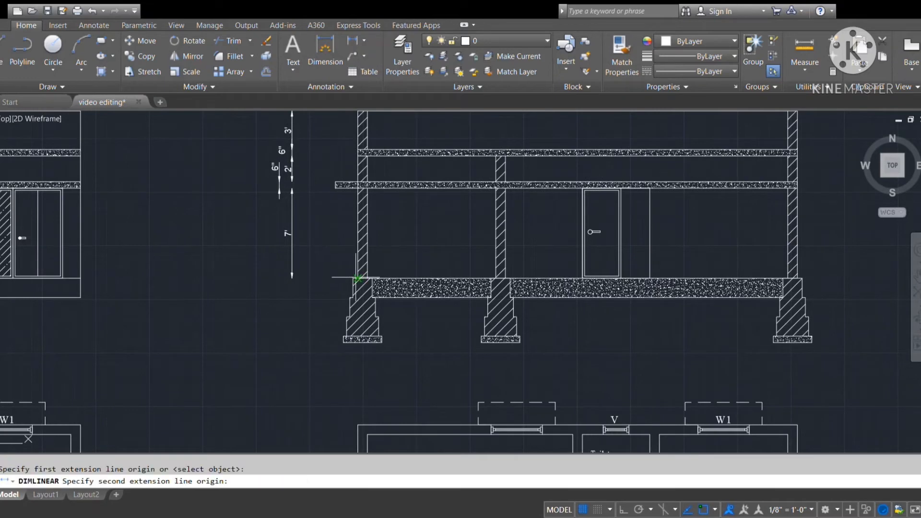
click(357, 155)
click(255, 216)
drag(281, 159, 195, 276)
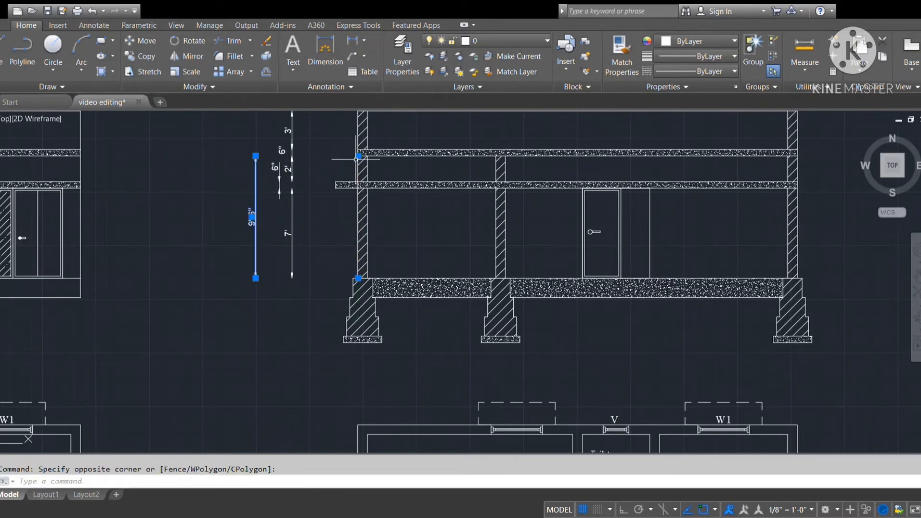
click(358, 155)
key(Escape)
Dimension the left wall's width at floor level, placing the linear dimension below the left footing.
scroll(358, 149, down, 5)
scroll(338, 199, up, 4)
text(dli)
key(Return)
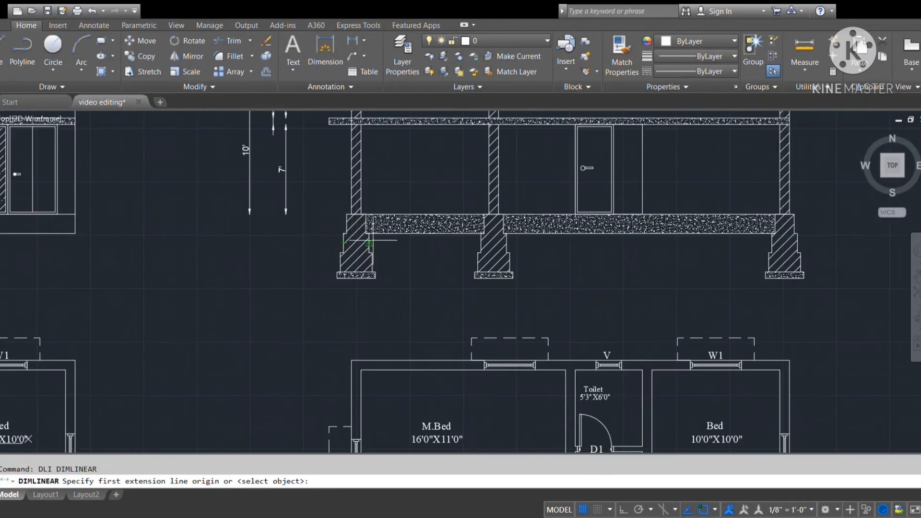
scroll(338, 199, up, 2)
click(338, 200)
click(354, 200)
click(342, 324)
Dimension the widths of the left footing's top and middle masonry steps, stacked below the wall width dimension.
key(Return)
click(330, 231)
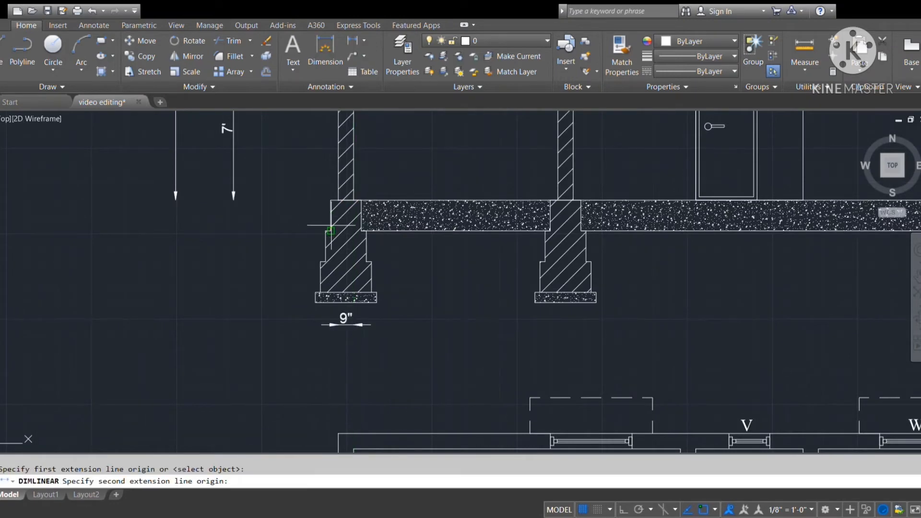
click(361, 231)
click(343, 343)
key(Return)
click(325, 261)
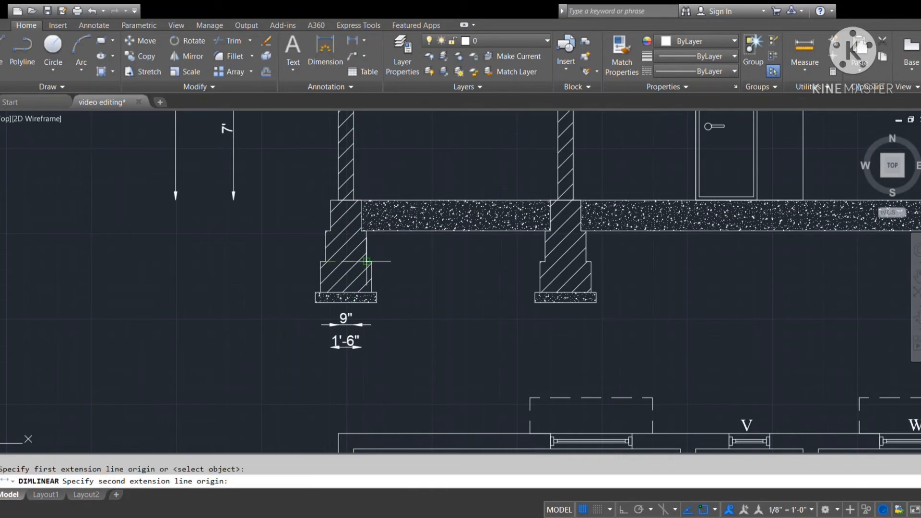
click(366, 261)
click(360, 369)
Dimension the widths of the left footing's lowest masonry step and its concrete bed below the other widths.
key(Return)
click(321, 292)
click(372, 292)
click(345, 389)
key(Return)
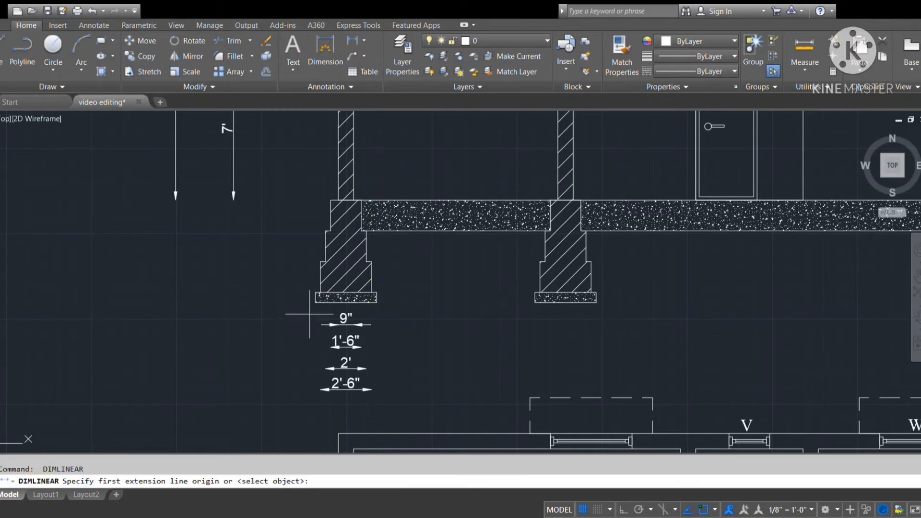
click(376, 302)
click(378, 304)
click(374, 410)
Add a vertical linear dimension for the left footing's concrete bed thickness, left of the footing.
key(Return)
scroll(345, 314, down, 2)
scroll(330, 308, up, 2)
click(323, 307)
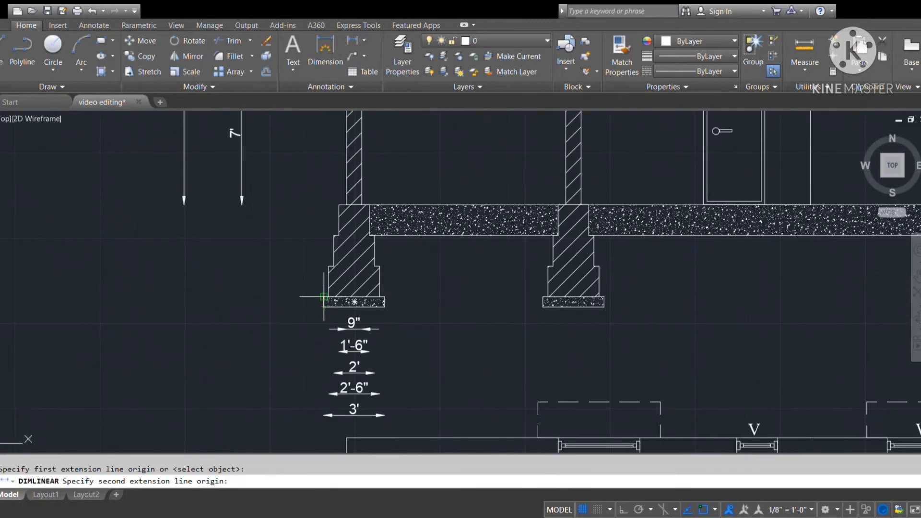
click(324, 298)
click(247, 280)
Continue the bed thickness dimension upward over the three masonry steps to floor level.
text(dco)
key(Return)
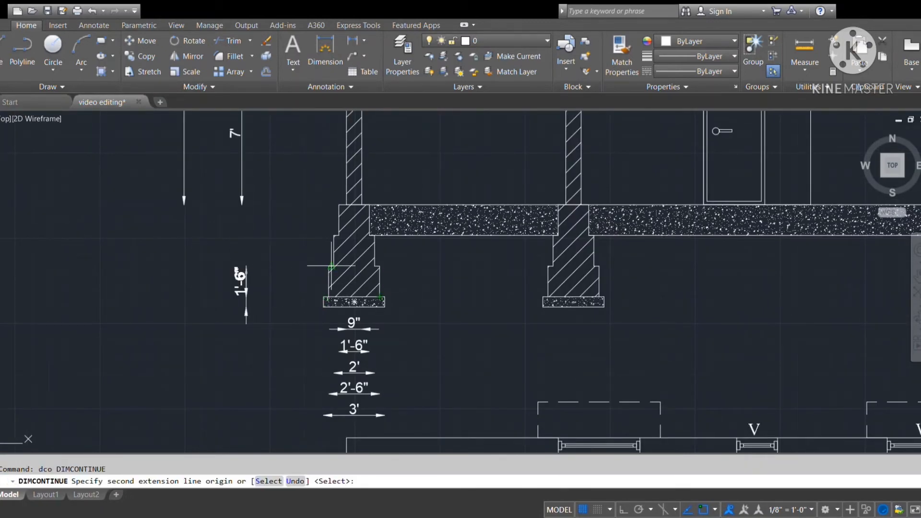
click(339, 204)
key(Escape)
Align the three vertical masonry step dimensions with the dimension line of the wall height above.
click(267, 233)
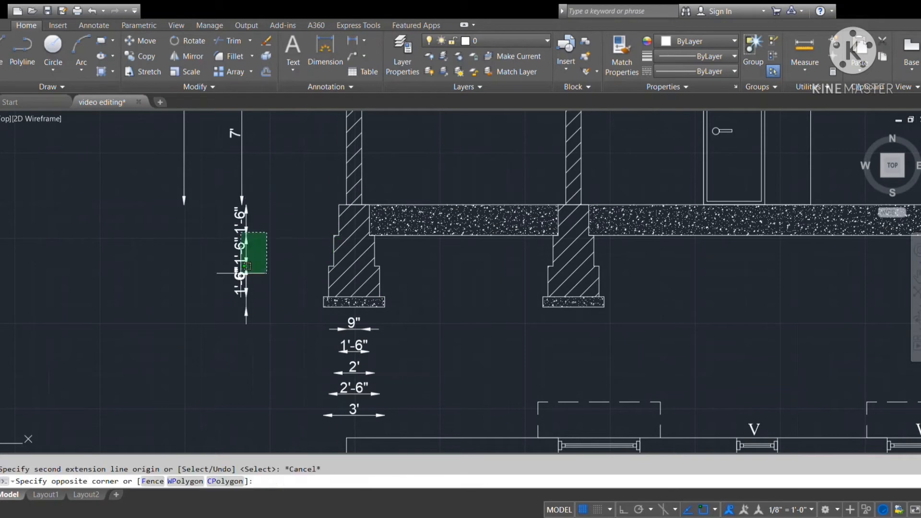
click(243, 273)
scroll(264, 211, up, 2)
click(234, 201)
click(227, 201)
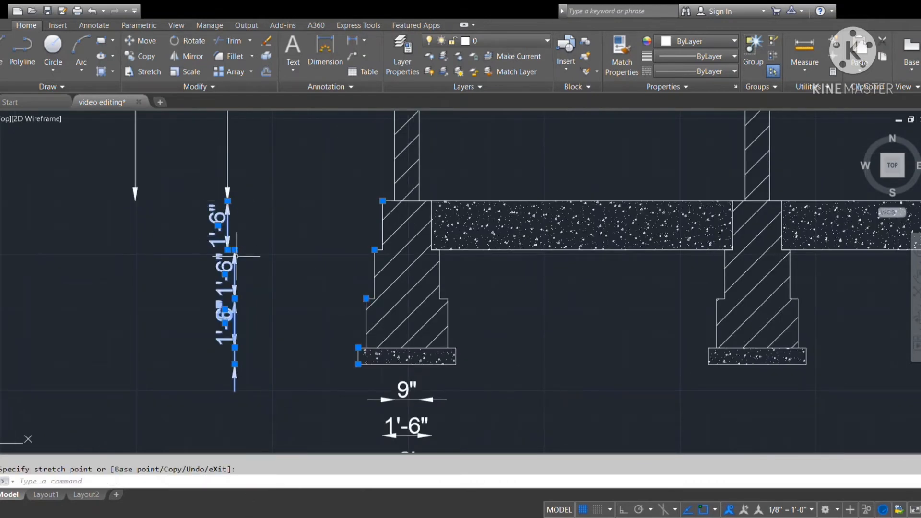
click(234, 250)
click(228, 250)
click(234, 299)
click(227, 298)
Erase the concrete bed thickness dimension below the aligned masonry step dimensions.
click(234, 364)
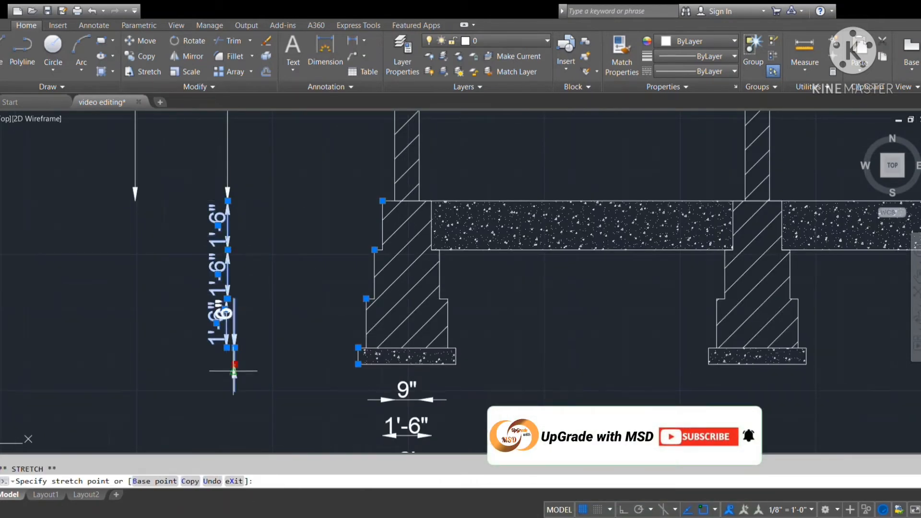
click(234, 372)
key(Delete)
Try a new vertical thickness dimension for the left footing's concrete bed, placed further left, and erase it.
text(dli)
key(Return)
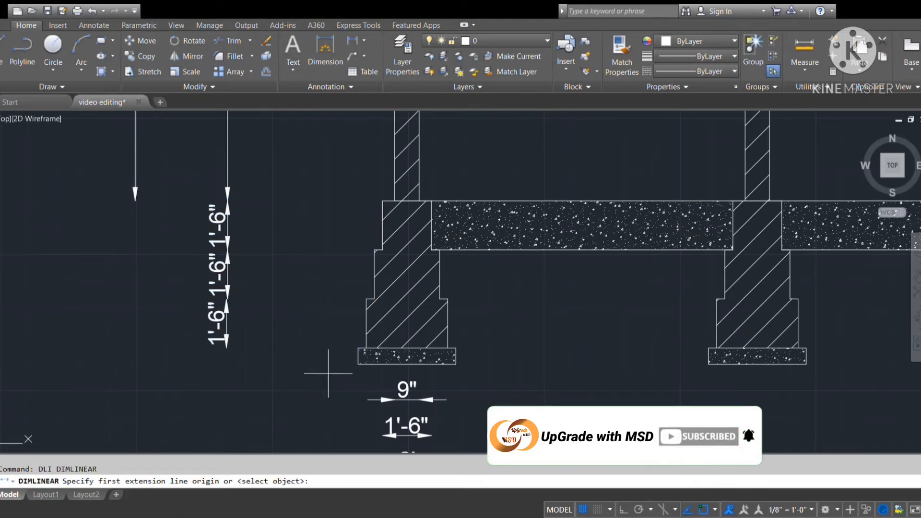
click(357, 365)
click(357, 347)
key(Escape)
scroll(168, 371, down, 6)
scroll(211, 331, up, 2)
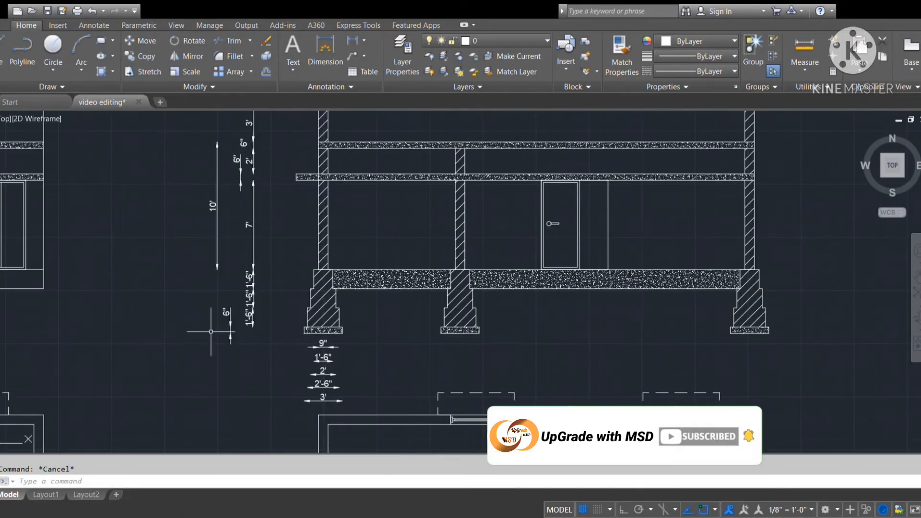
key(Delete)
text(s)
key(Return)
scroll(375, 314, up, 4)
click(341, 345)
click(110, 408)
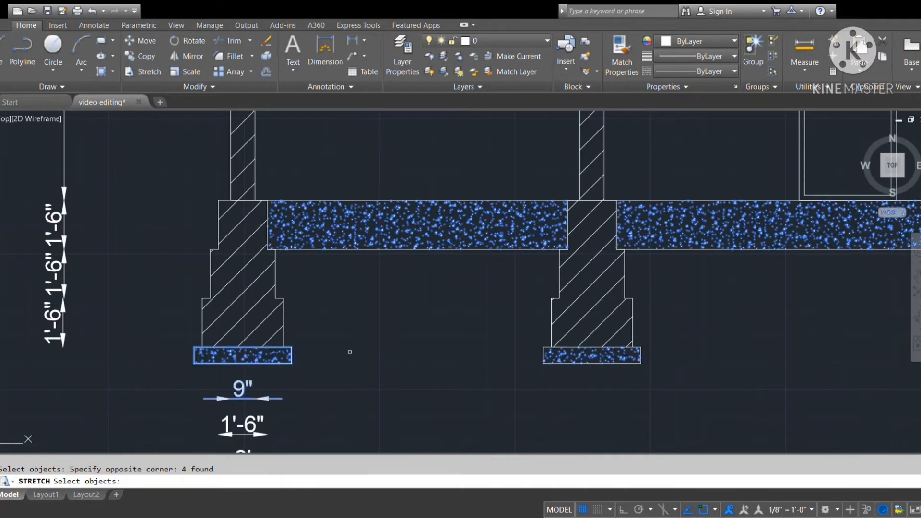
key(Escape)
Try to stretch the bottom edge of the left footing's concrete bed by 3, and undo the stretch.
click(290, 363)
click(243, 363)
text(3)
key(Return)
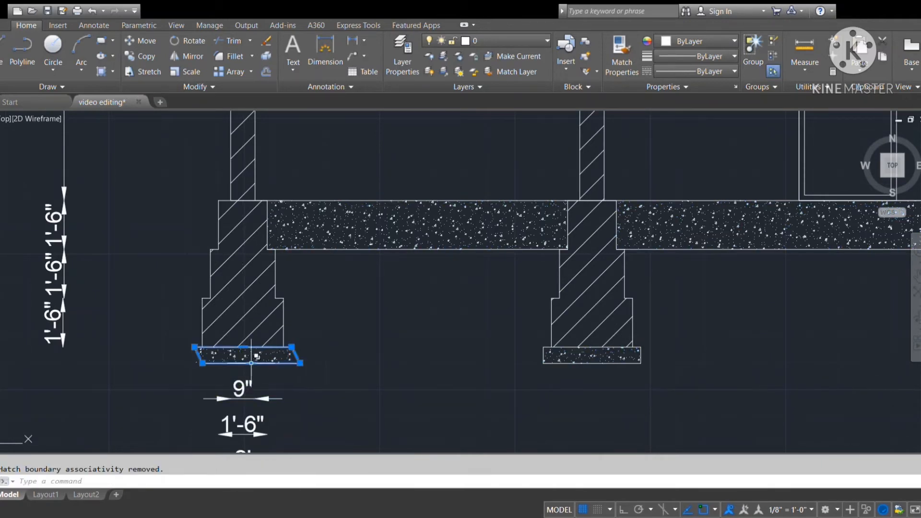
key(ctrl+z)
Stretch the bottom edge of the left footing's concrete bed downward by 3".
click(243, 363)
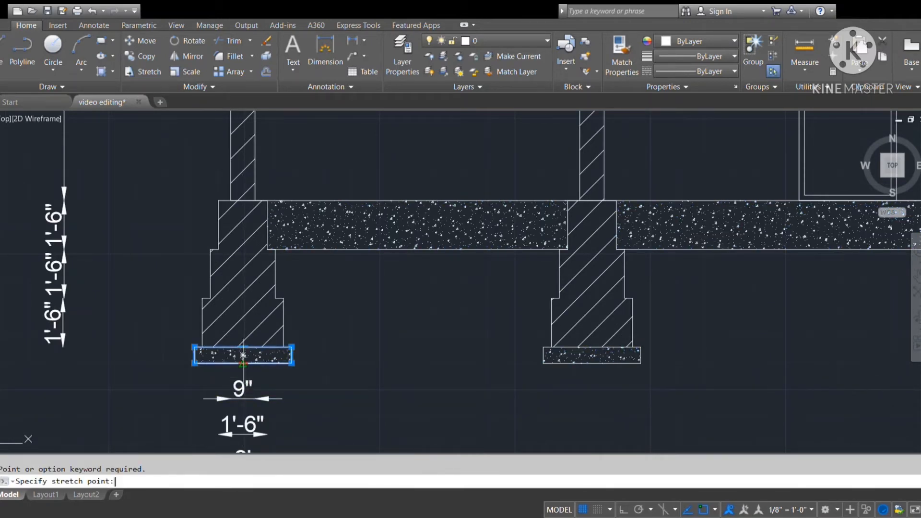
key(Escape)
click(243, 363)
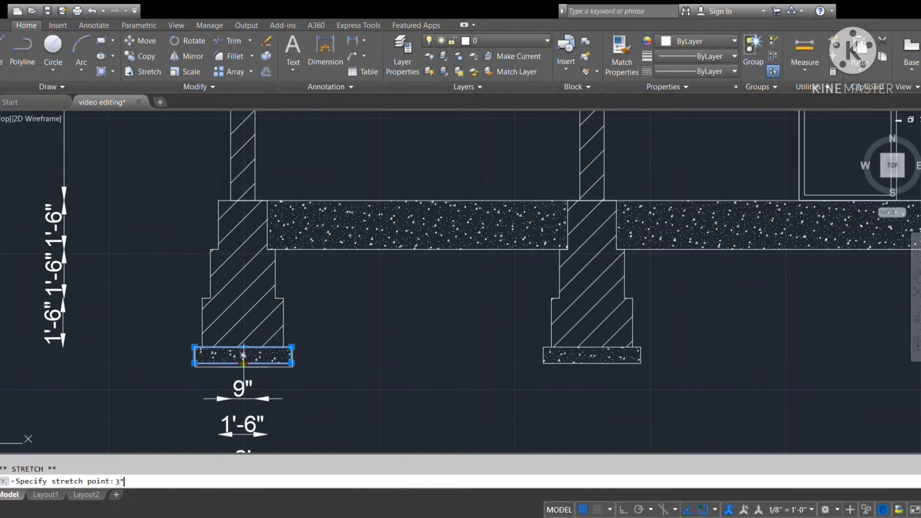
key(Return)
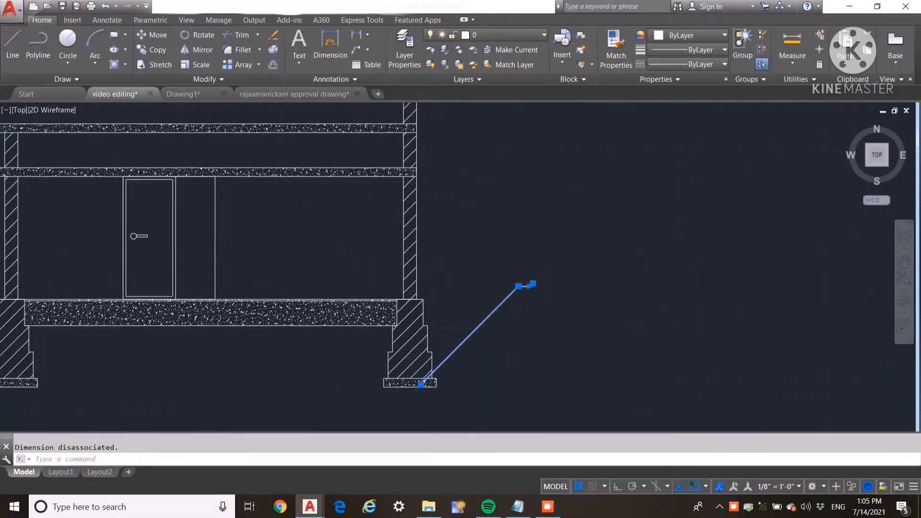
Erase the unlabelled leader beside the right footing.
click(531, 284)
scroll(535, 277, up, 3)
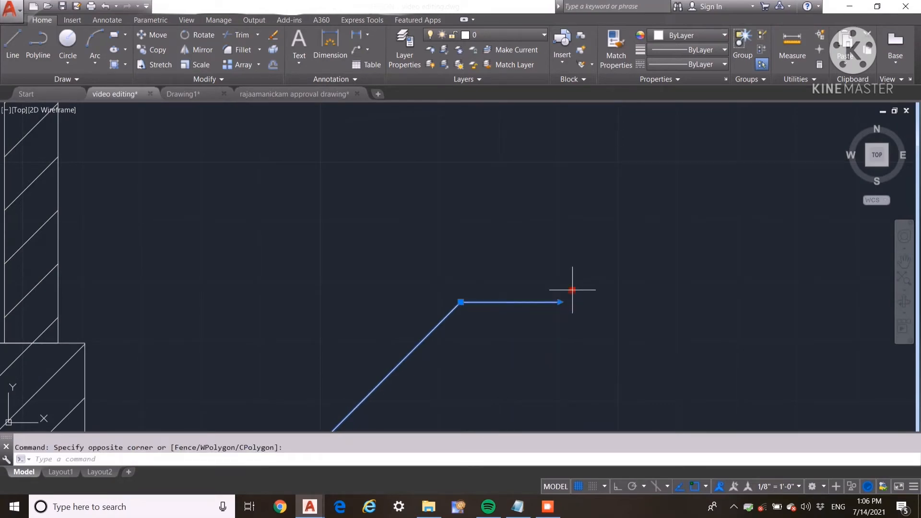
key(Escape)
key(Delete)
scroll(453, 223, down, 6)
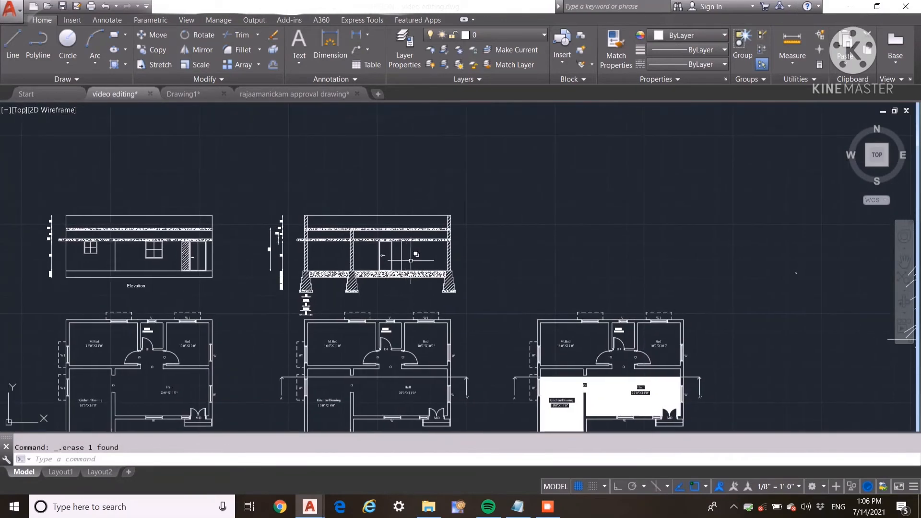
Add a multileader pointing to the right footing's concrete bed with the text "P.C.C 1:5:10".
scroll(431, 211, up, 2)
click(355, 48)
scroll(416, 302, up, 3)
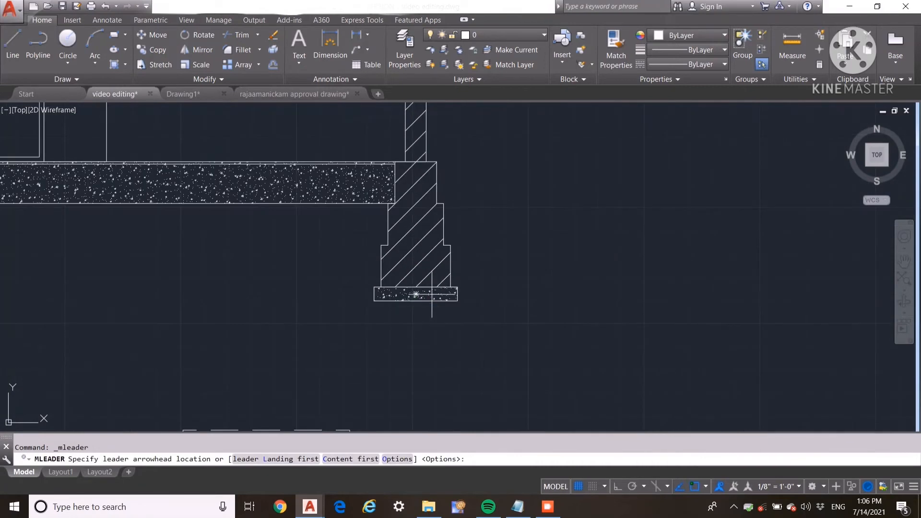
click(435, 290)
click(522, 202)
text(P)
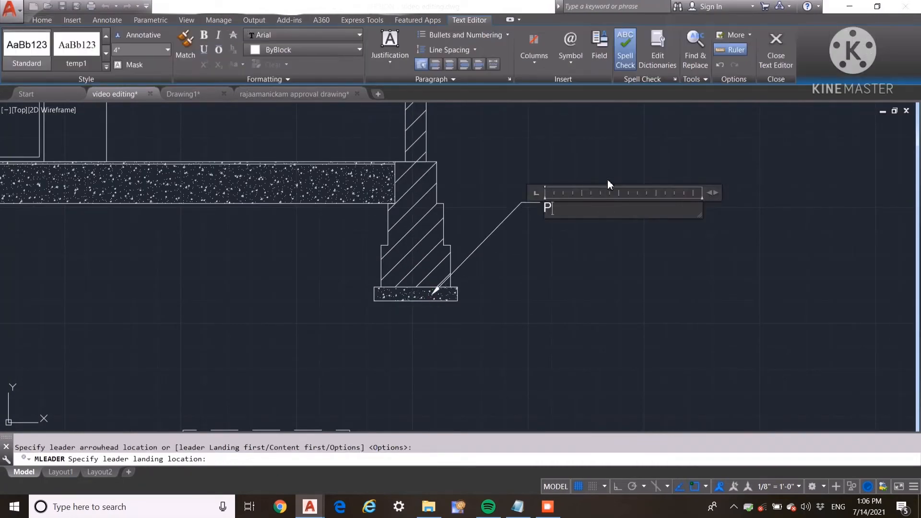
text(.C.C 1:5:10)
click(459, 207)
Lengthen the horizontal landing of the "P.C.C 1:5:10" leader.
middle_drag(537, 251, 537, 334)
click(508, 300)
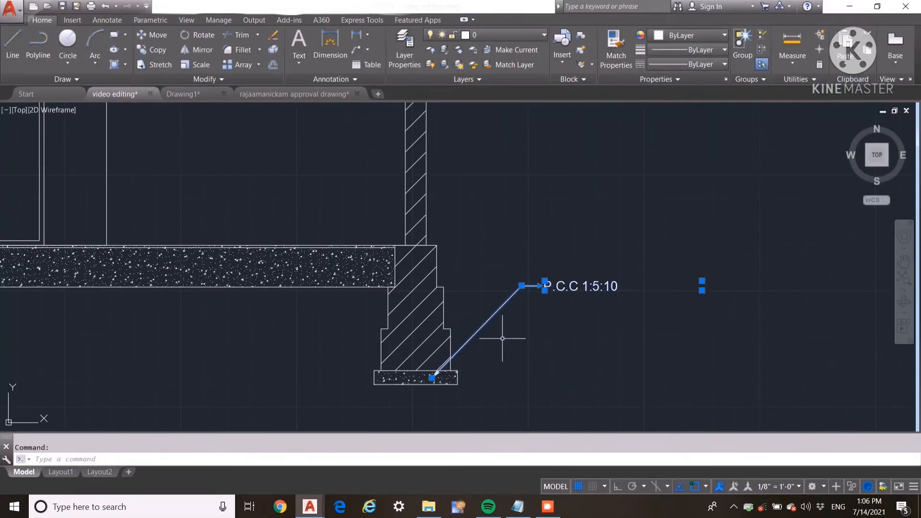
drag(541, 286, 575, 287)
key(Escape)
Copy the P.C.C leader three times, pointing to the right footing's masonry, the floor fill and the floor's thin top layer.
click(570, 278)
click(540, 319)
text(co)
key(Return)
click(502, 348)
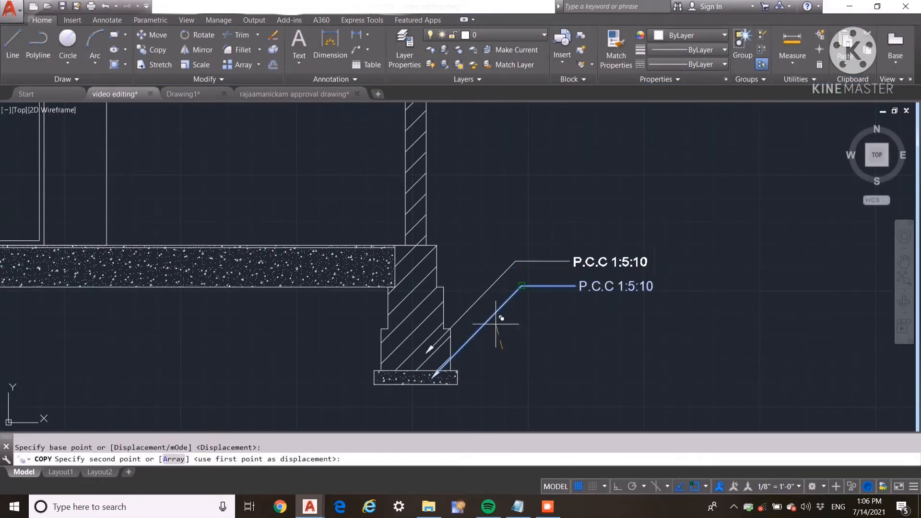
click(485, 303)
click(447, 223)
scroll(441, 213, up, 6)
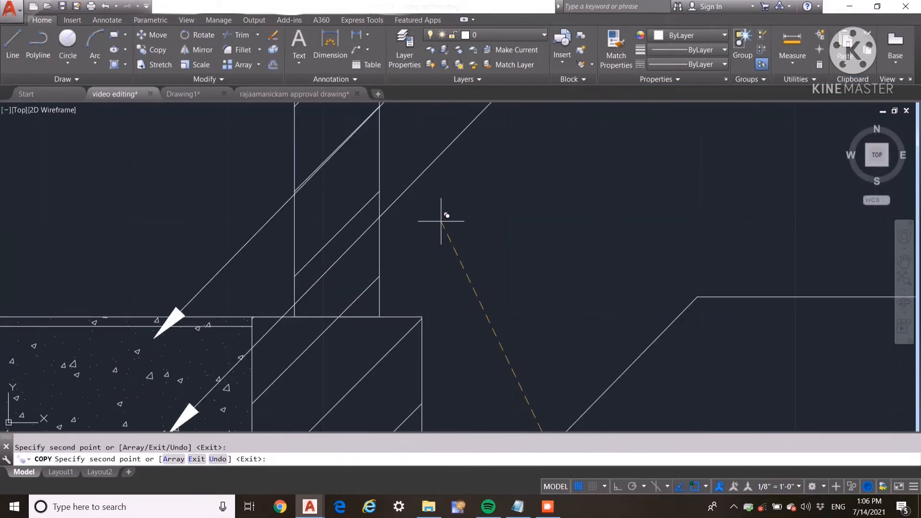
scroll(444, 201, down, 6)
key(Escape)
Change the text of the leader pointing to the footing masonry to "C.R Mansonry 1:7:10".
double_click(644, 256)
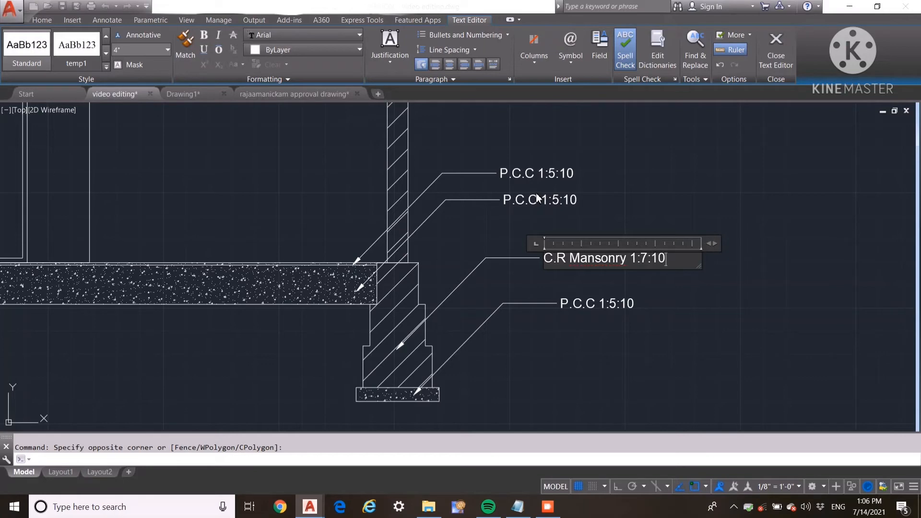
click(613, 339)
mouse_move(552, 265)
middle_down()
mouse_move(507, 289)
mouse_move(487, 315)
mouse_move(493, 301)
middle_up()
scroll(507, 290, down, 2)
scroll(493, 301, up, 2)
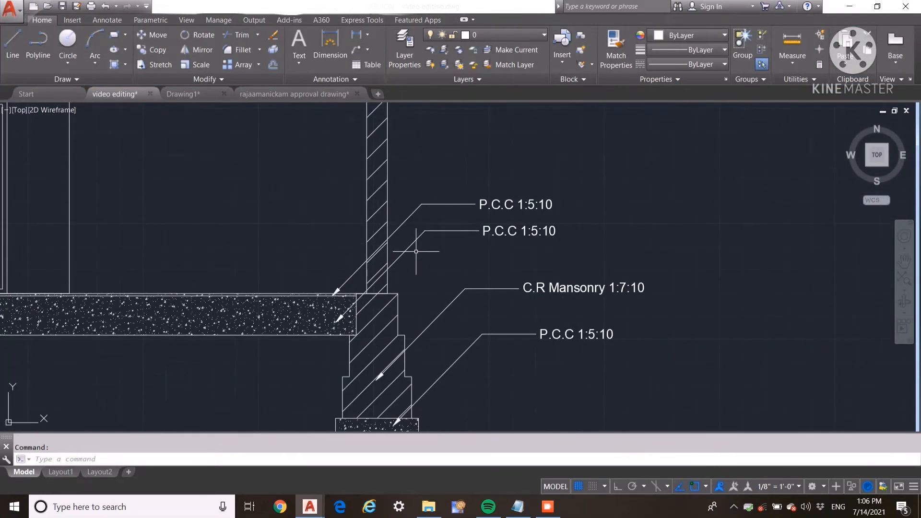
Move the floor fill leader slightly up and right, and lengthen its horizontal landing.
click(415, 251)
click(402, 242)
text(m)
key(Return)
click(440, 273)
click(444, 269)
click(482, 227)
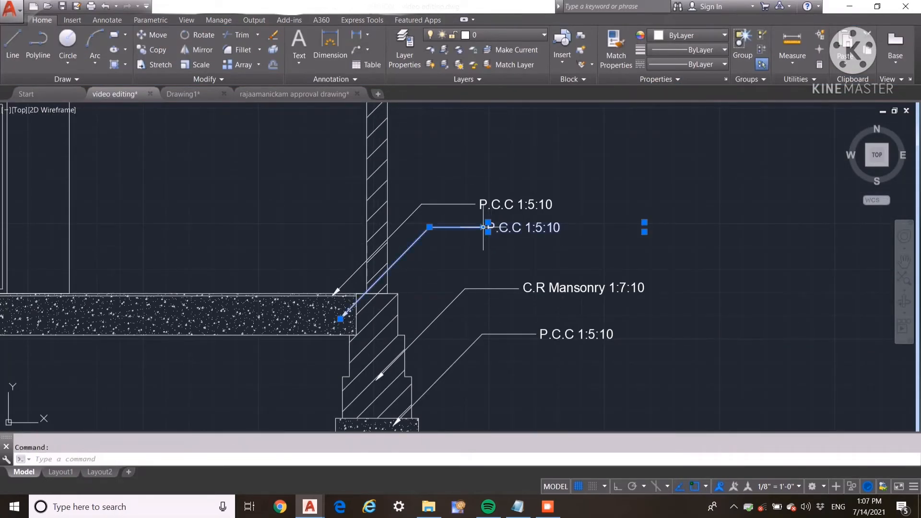
click(483, 228)
click(519, 227)
Change the floor fill leader's text to "Earth Filling" and adjust the end of its landing.
double_click(646, 225)
text(Earth Fillig)
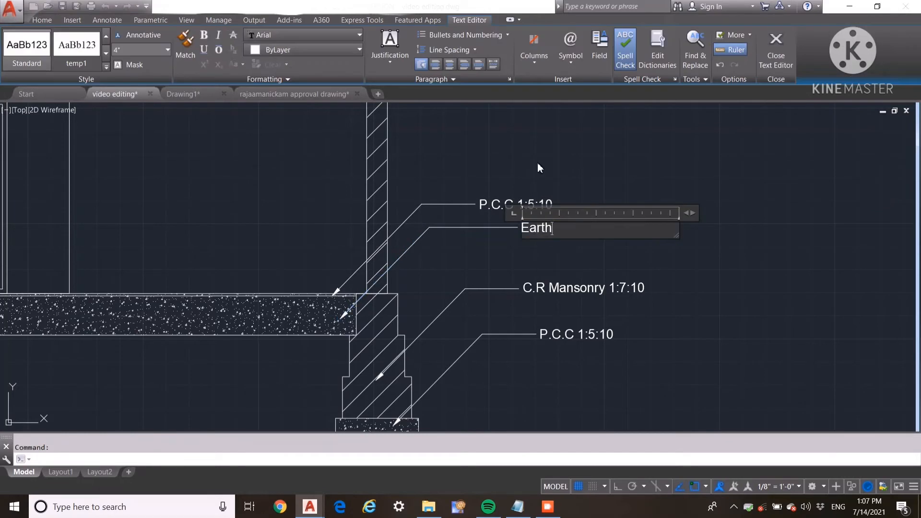
key(BackSpace)
text(ng)
click(585, 263)
click(555, 220)
click(534, 226)
click(521, 227)
click(526, 228)
key(Escape)
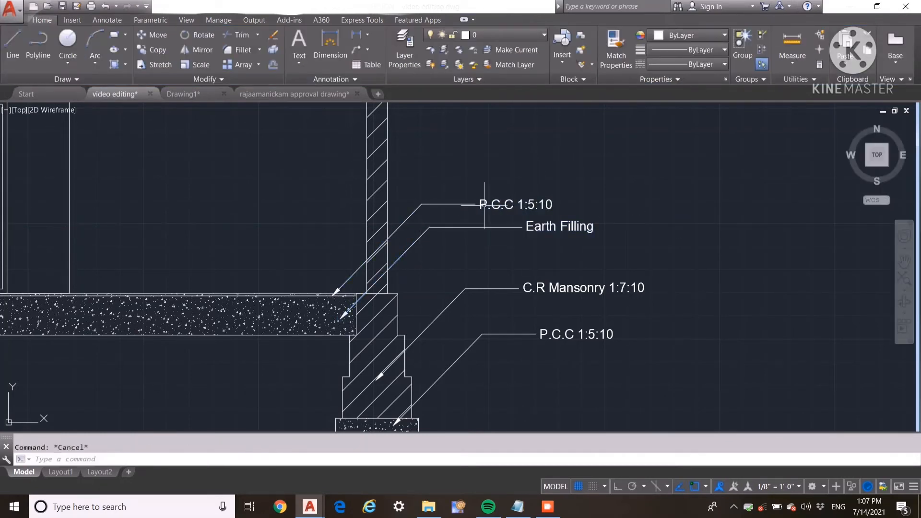
Change the text of the leader pointing to the floor's thin top layer to "Floor Finish".
double_click(484, 206)
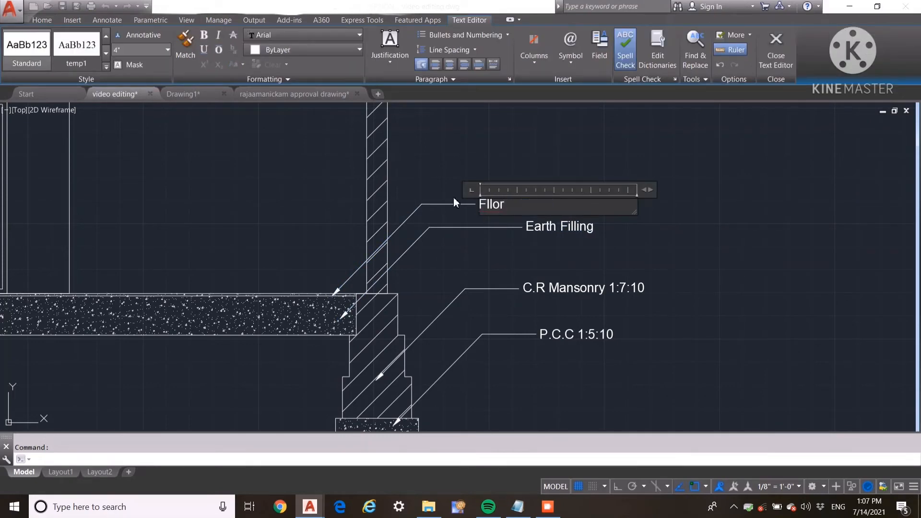
text(h)
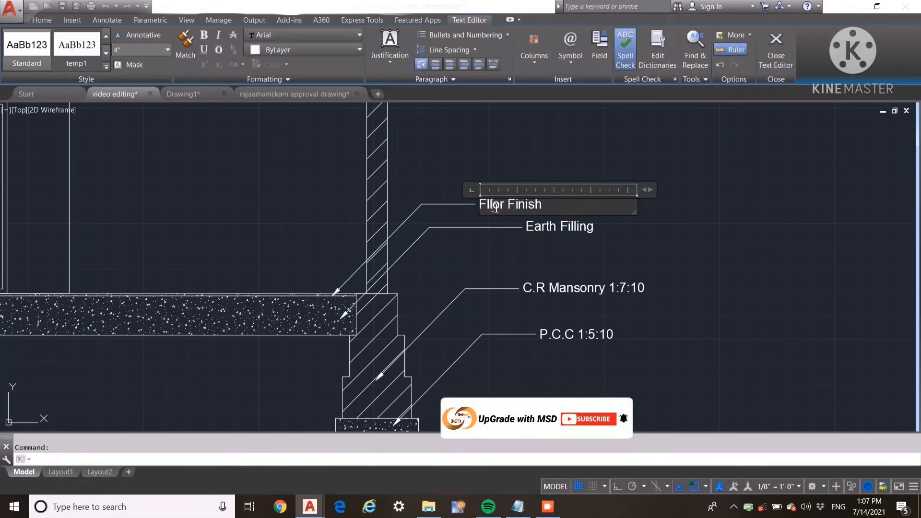
text(o)
click(529, 246)
scroll(529, 246, down, 4)
scroll(494, 248, up, 2)
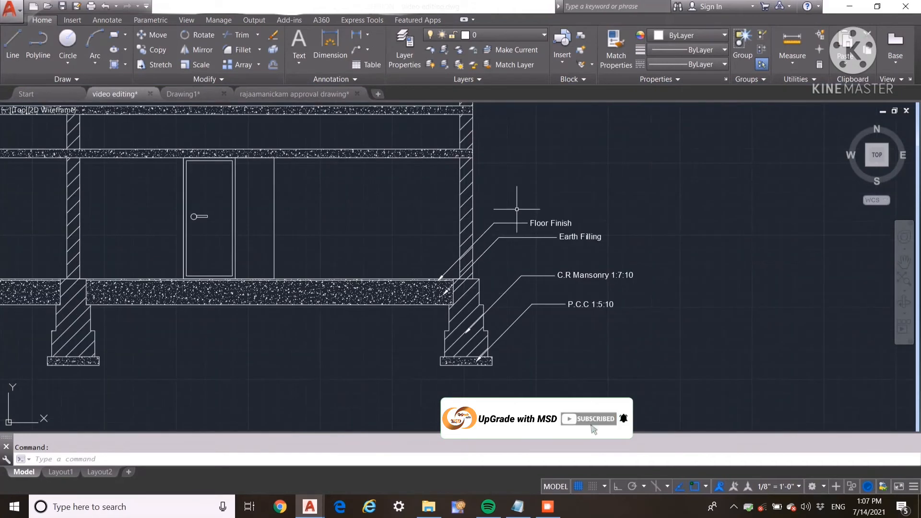
Copy the Floor Finish leader three times, pointing to the right wall's brickwork, the roof slab's end and the parapet wall.
click(516, 208)
click(492, 229)
text(co)
key(Return)
scroll(492, 229, up, 2)
click(498, 238)
scroll(562, 125, down, 1)
middle_drag(569, 127, 502, 238)
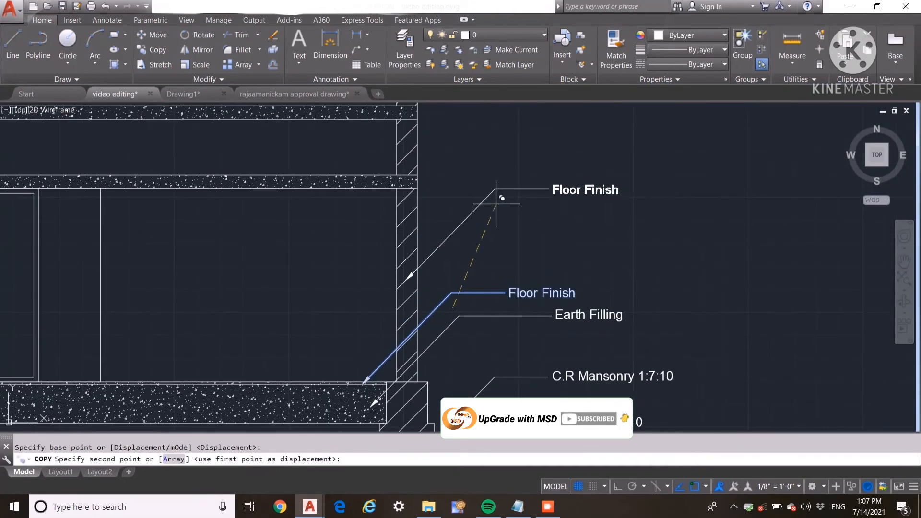
click(495, 203)
scroll(510, 202, down, 2)
scroll(516, 184, up, 2)
click(503, 166)
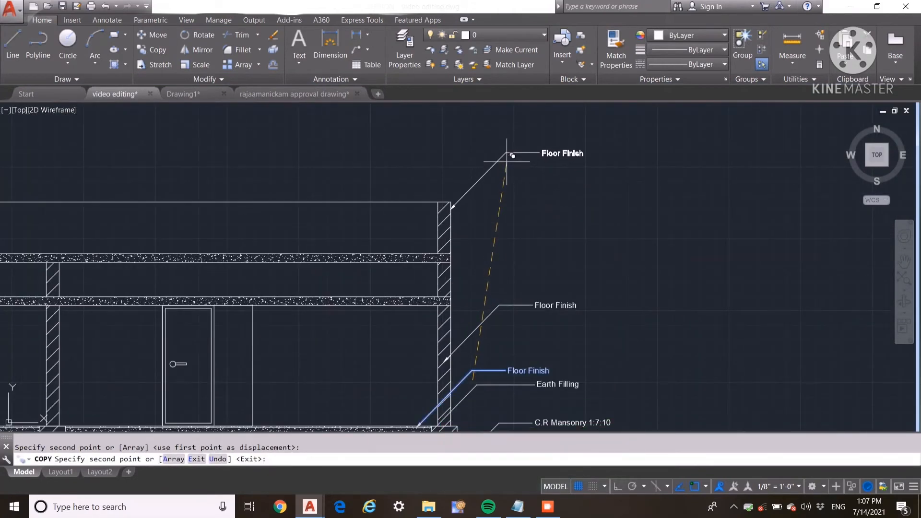
click(501, 215)
middle_drag(500, 271, 503, 231)
key(Escape)
Change the uppermost leader's text to "Parapet Wall" and set its text height to 6".
middle_drag(566, 114, 531, 197)
double_click(533, 197)
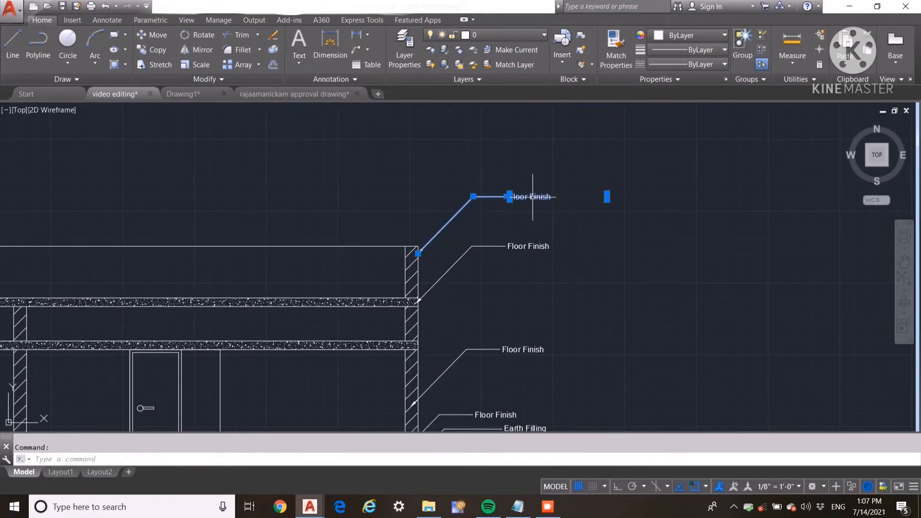
drag(554, 198, 417, 199)
text(Pa)
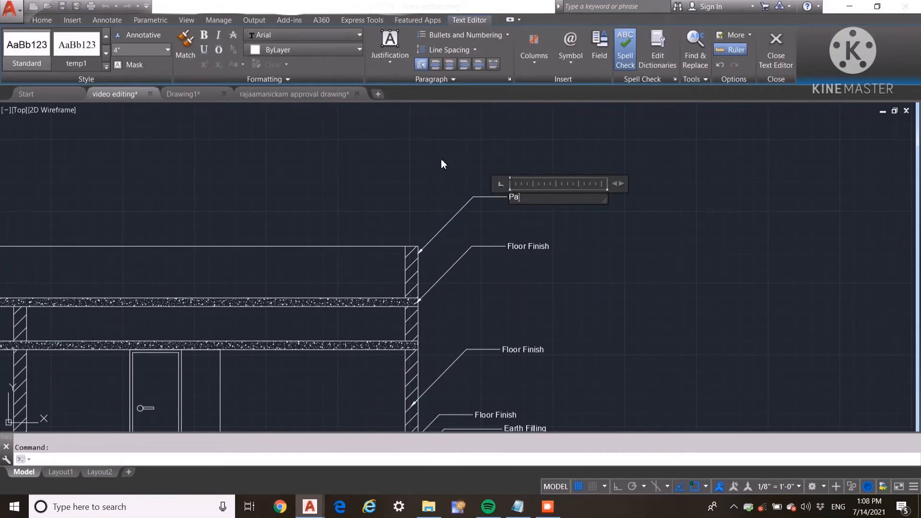
text(rapet Wall)
click(651, 222)
double_click(556, 197)
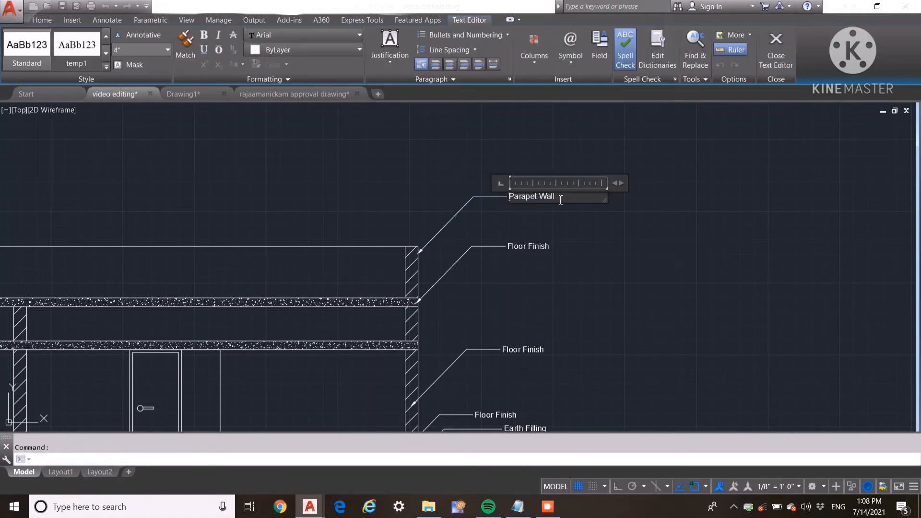
click(139, 38)
click(538, 301)
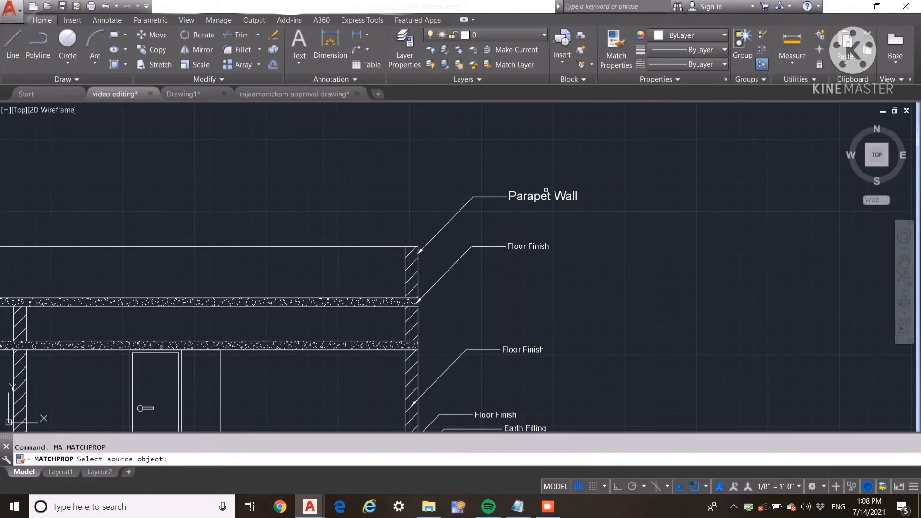
Match the properties of the Parapet Wall leader onto all the other leader notes of the section.
click(544, 193)
click(537, 246)
click(522, 350)
scroll(521, 351, down, 2)
click(477, 275)
middle_drag(524, 365, 469, 238)
click(458, 210)
click(453, 211)
scroll(469, 211, down, 4)
key(Escape)
scroll(462, 233, up, 4)
click(478, 197)
click(462, 165)
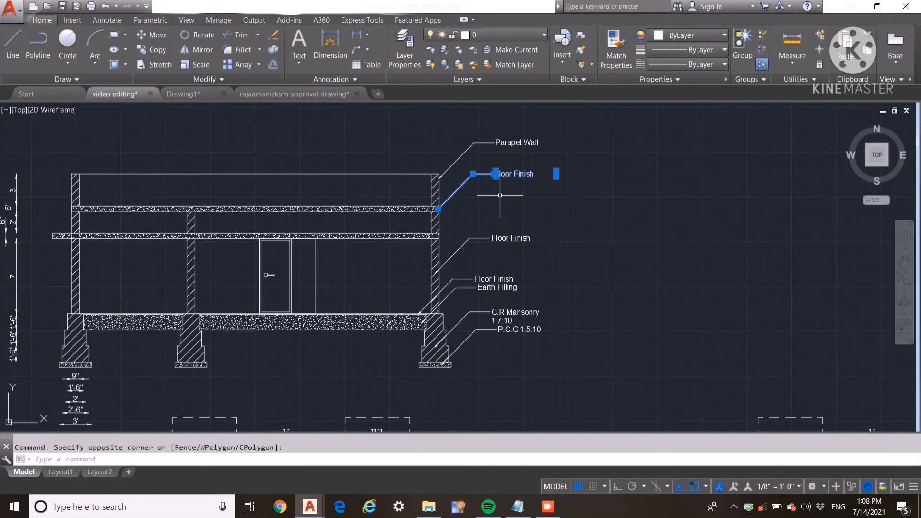
text(co)
scroll(497, 194, up, 3)
click(491, 182)
key(Escape)
Change the text of the leader pointing to the roof slab's end to "R.C.C Roof".
scroll(451, 206, down, 1)
middle_drag(465, 187, 465, 232)
double_click(495, 192)
drag(575, 196, 472, 204)
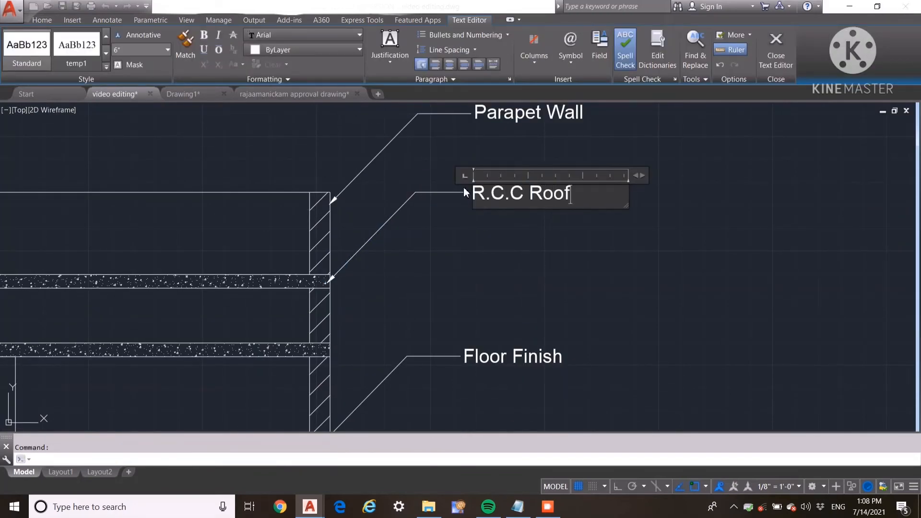
click(736, 287)
Extend the roof leader's text to "R.C.C Roof Slab 1:2:4" and widen its text frame to fit one line.
scroll(367, 185, down, 2)
double_click(472, 189)
key(Escape)
click(442, 189)
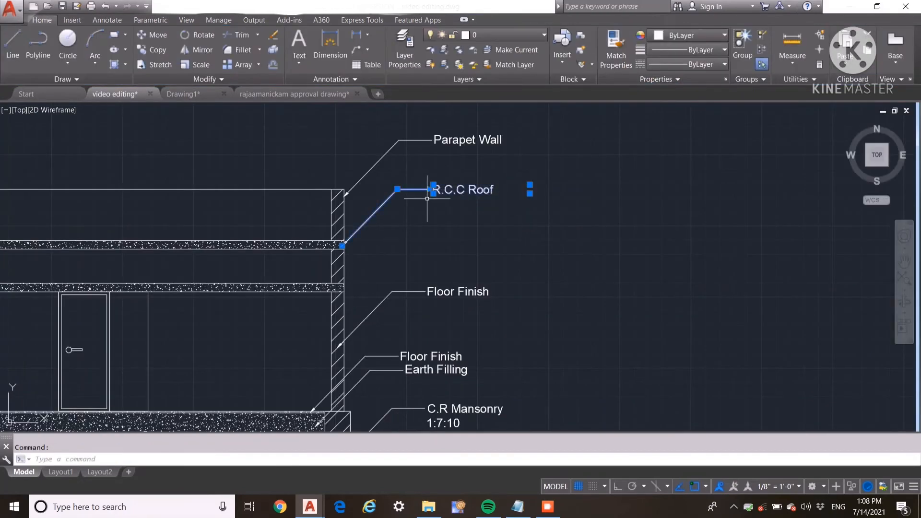
double_click(484, 189)
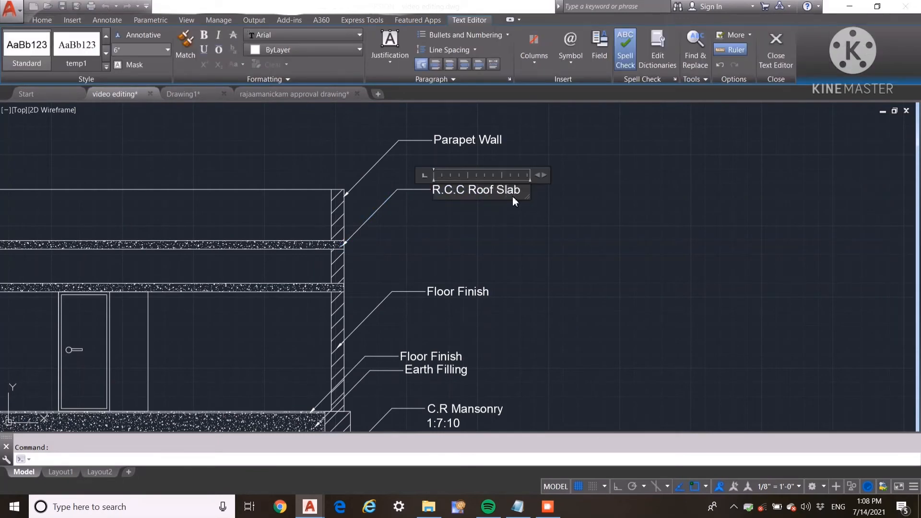
key(Return)
text(1:2:)
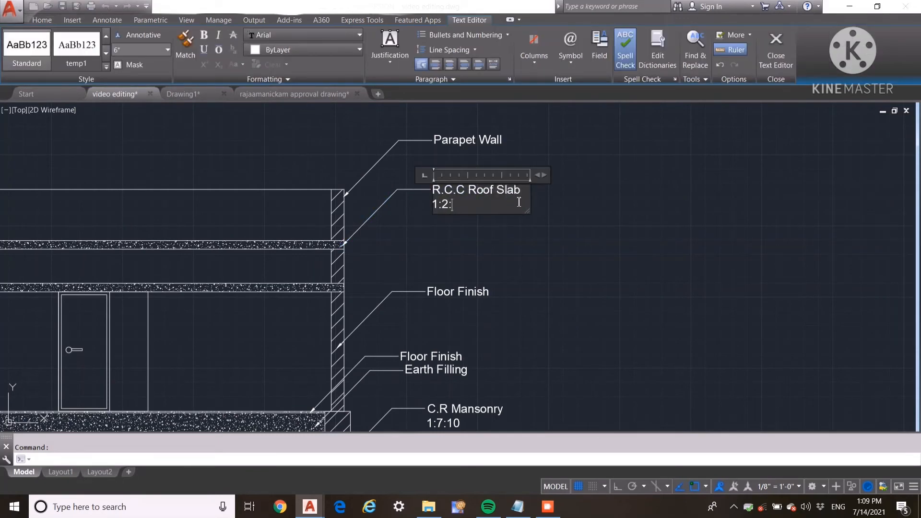
text(4)
drag(544, 175, 593, 174)
click(452, 252)
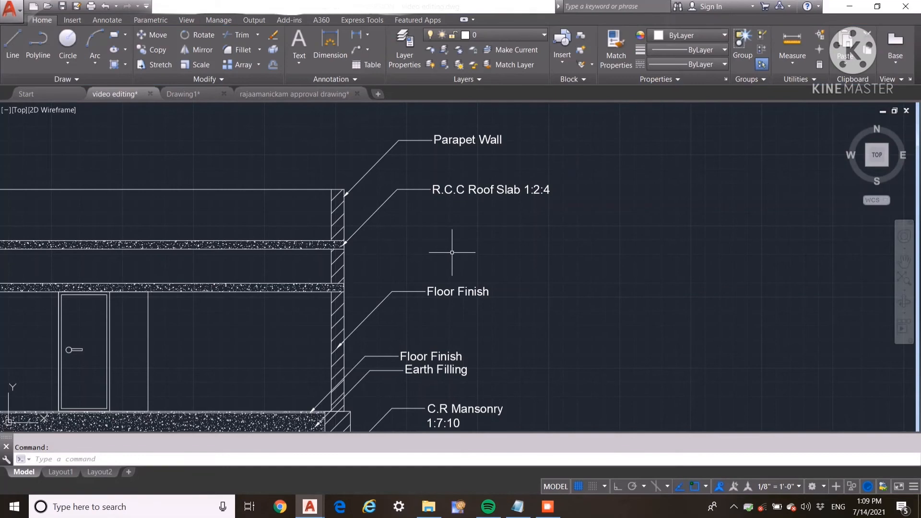
middle_drag(392, 292, 393, 276)
double_click(425, 274)
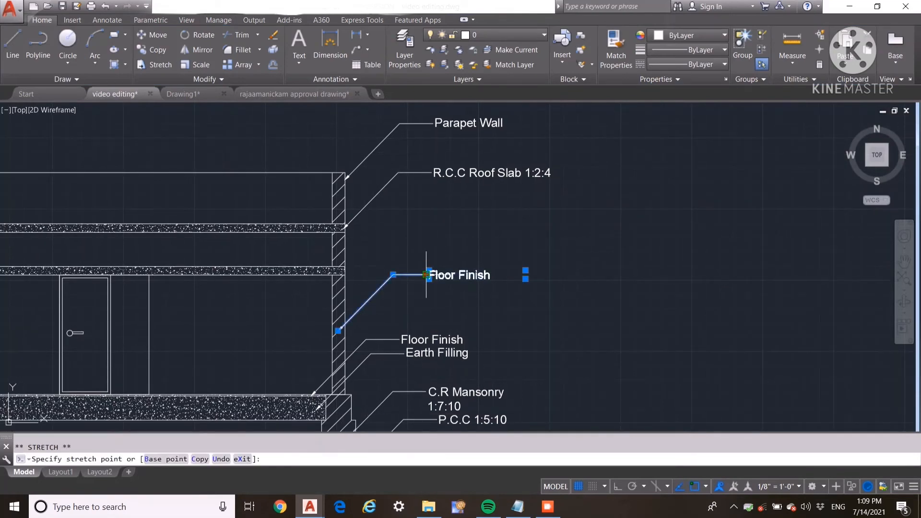
key(Escape)
key(Escape)
Copy the R.C.C Roof Slab leader downward so that its arrow points to the lintel slab.
click(421, 188)
click(410, 143)
click(415, 188)
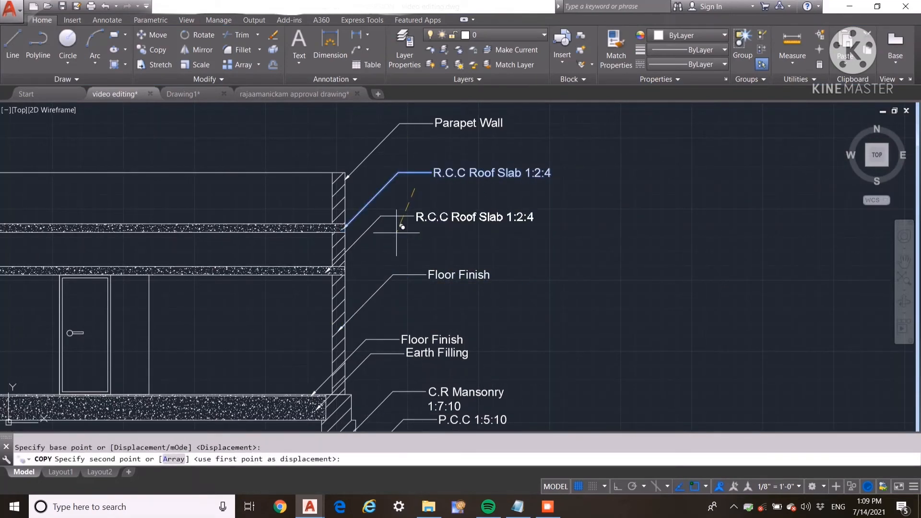
click(398, 225)
key(Escape)
Lengthen the copied leader's horizontal landing so its text roughly lines up with the roof slab note above.
click(423, 214)
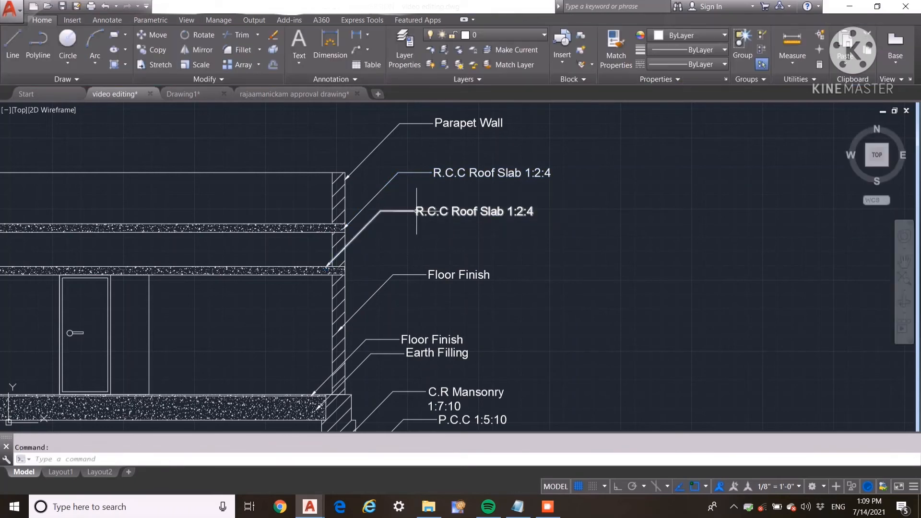
click(417, 211)
key(Escape)
scroll(423, 206, up, 5)
click(424, 200)
scroll(510, 217, down, 5)
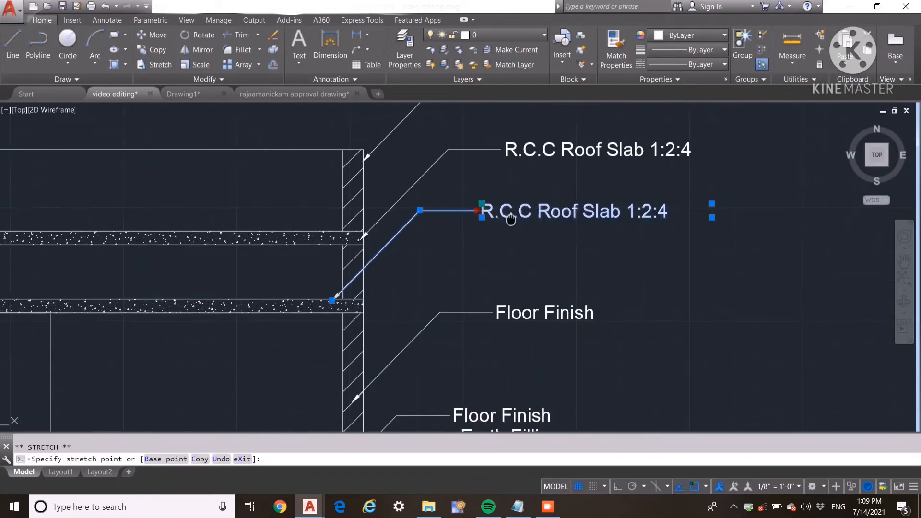
middle_drag(510, 217, 460, 229)
click(455, 218)
double_click(478, 214)
key(Escape)
Change the copied leader's text to "R.C.C Lintel Slab 1:2:4".
double_click(478, 224)
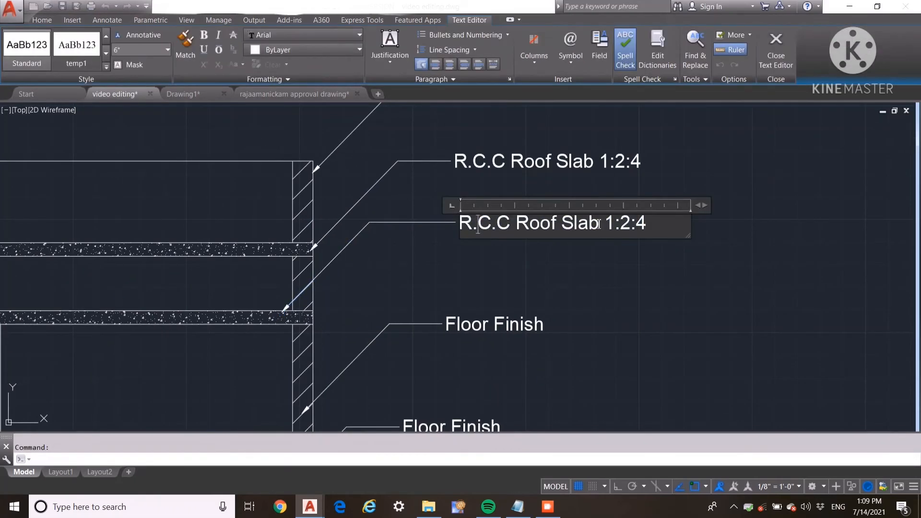
text(Lintel)
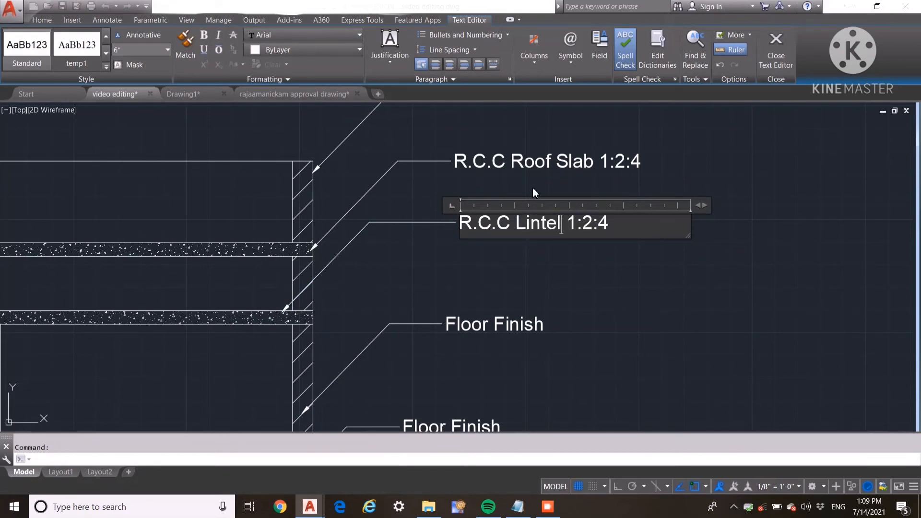
text( Salb)
key(BackSpace)
key(BackSpace)
key(BackSpace)
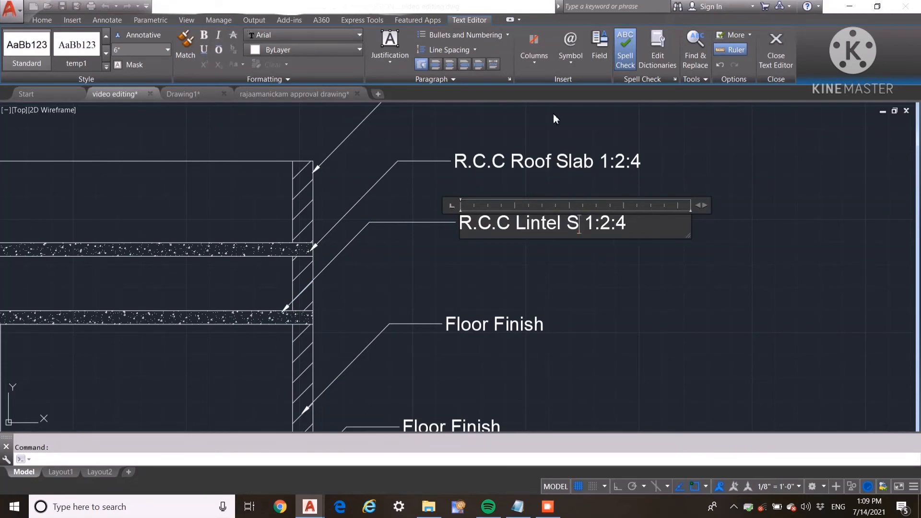
text(lab)
click(558, 130)
scroll(601, 317, down, 6)
middle_drag(601, 317, 498, 189)
scroll(492, 249, up, 6)
scroll(490, 290, down, 2)
click(431, 241)
click(401, 197)
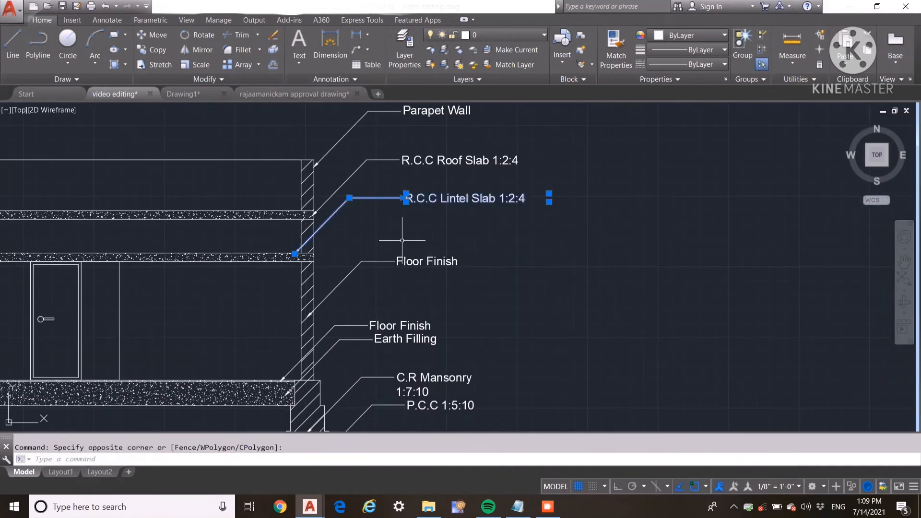
key(Escape)
Change the text of the leader pointing to the right wall to "Brickwork C.M 1:6" and save the drawing.
double_click(424, 263)
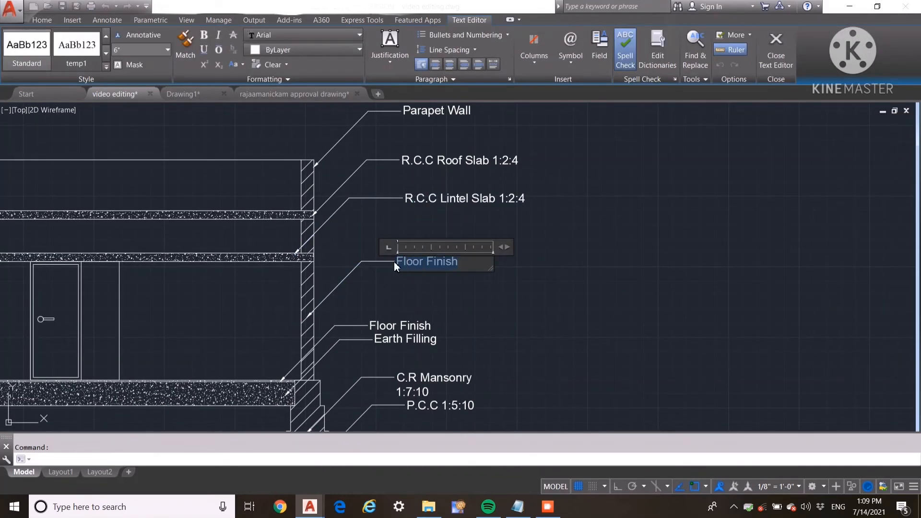
text(Brickwork C.M 1:6)
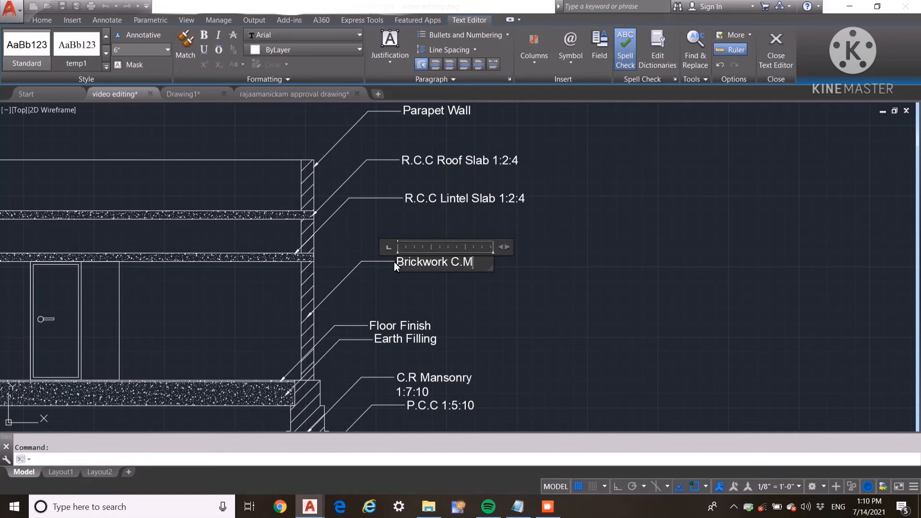
click(530, 462)
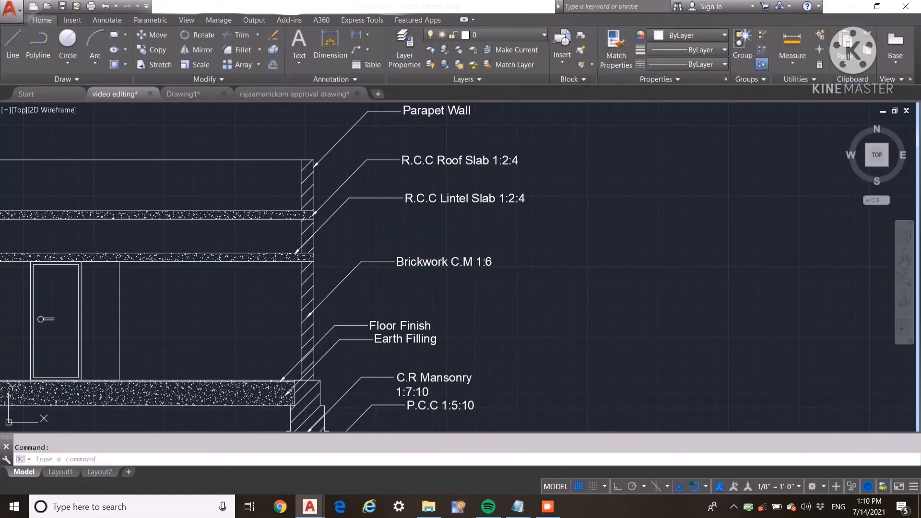
key(ctrl+s)
Examine the section's leader notes, hatching and dimensions alongside the elevation, the plans and the reference notes.
scroll(442, 261, down, 7)
middle_drag(575, 263, 145, 267)
scroll(192, 274, up, 6)
middle_drag(35, 267, 202, 265)
scroll(278, 205, down, 3)
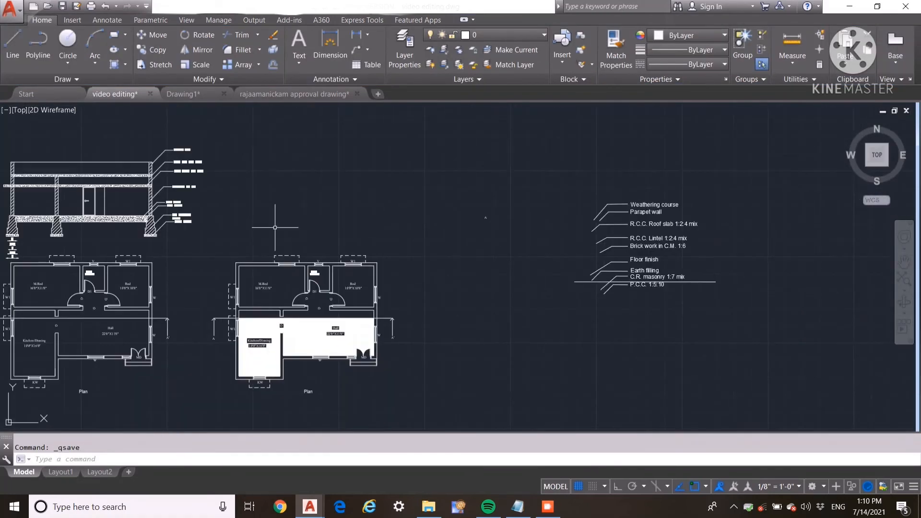
scroll(401, 223, up, 8)
scroll(401, 223, down, 4)
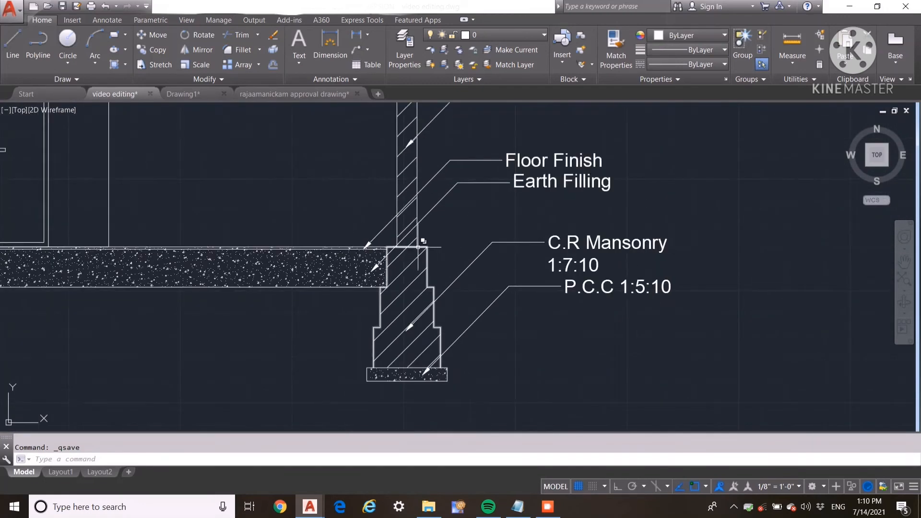
middle_drag(97, 243, 275, 273)
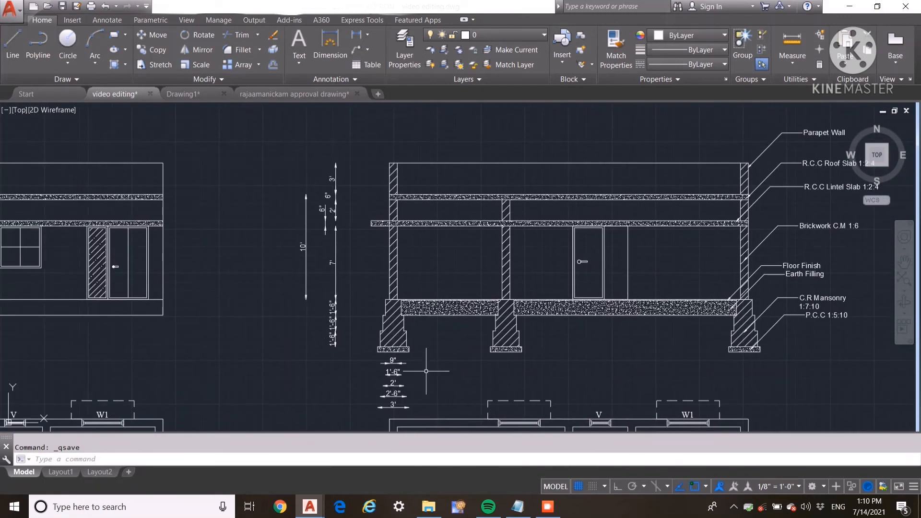
scroll(426, 370, down, 2)
mouse_move(451, 374)
middle_down()
mouse_move(387, 298)
mouse_move(381, 337)
middle_up()
scroll(386, 298, up, 2)
Move the elevation and the section, with their dimensions, notes and title, straight up away from the floor plans.
scroll(380, 338, down, 4)
mouse_move(381, 337)
middle_down()
mouse_move(404, 318)
mouse_move(422, 255)
middle_up()
click(93, 120)
click(597, 259)
scroll(354, 239, up, 3)
click(396, 248)
click(568, 351)
scroll(566, 317, down, 1)
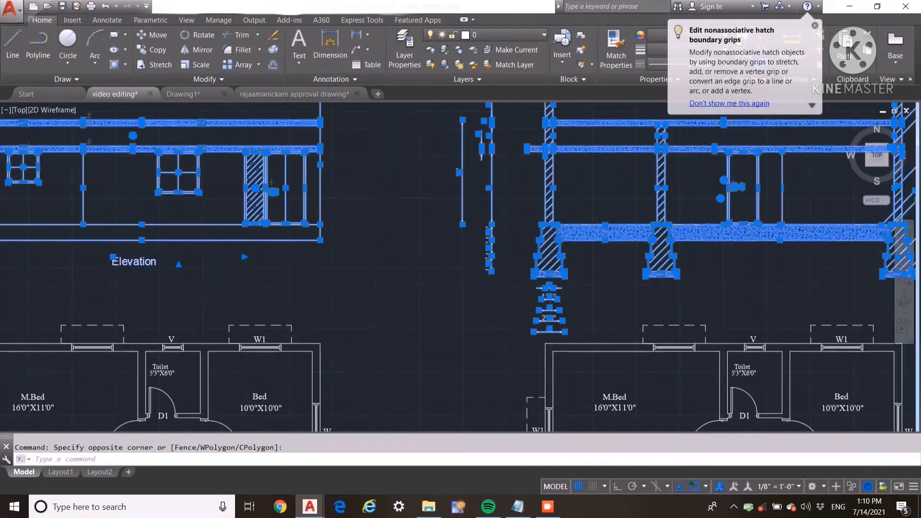
scroll(314, 294, down, 6)
text(m)
key(Return)
scroll(502, 283, up, 6)
click(499, 281)
scroll(499, 222, down, 2)
middle_drag(499, 223, 569, 279)
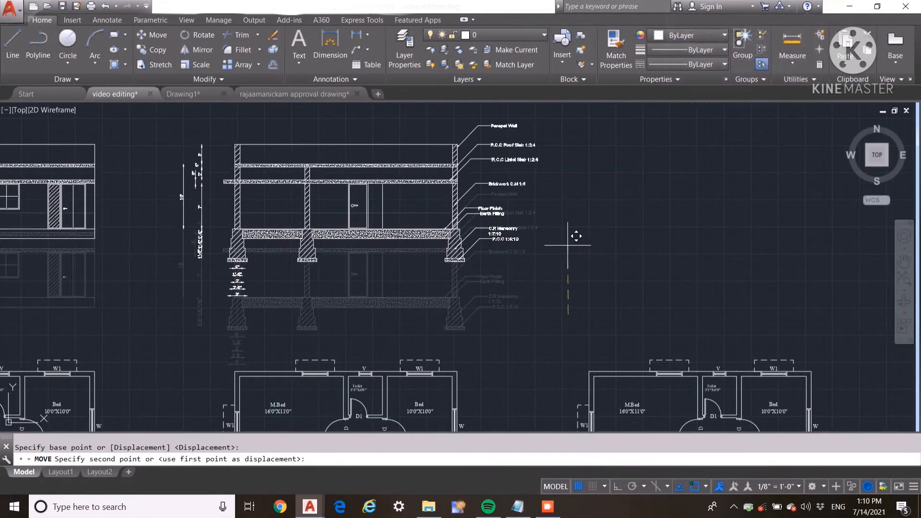
key(F8)
click(570, 253)
Copy the "Plan" title from under the floor plan and paste it centrally below the section.
scroll(338, 252, down, 2)
middle_drag(170, 340, 341, 308)
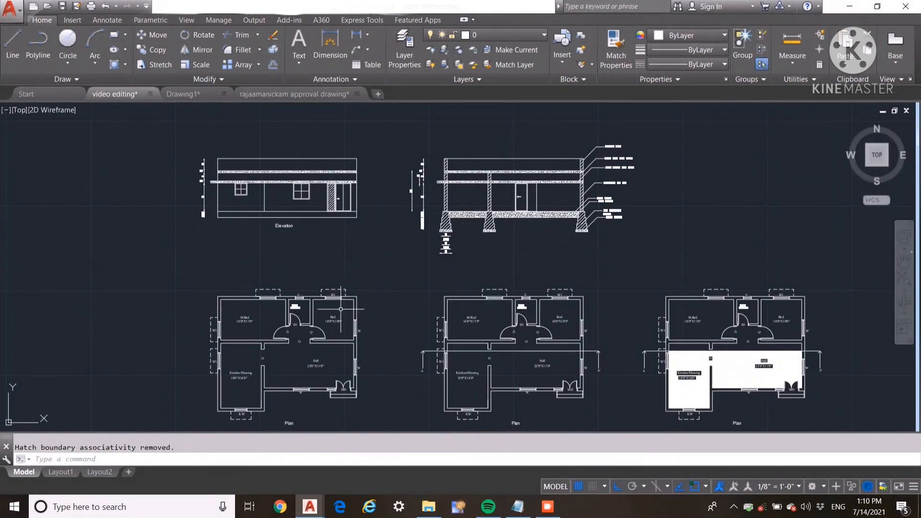
scroll(528, 418, up, 4)
click(590, 380)
click(556, 398)
key(ctrl+c)
key(ctrl+v)
scroll(503, 298, down, 4)
scroll(473, 256, up, 6)
click(400, 237)
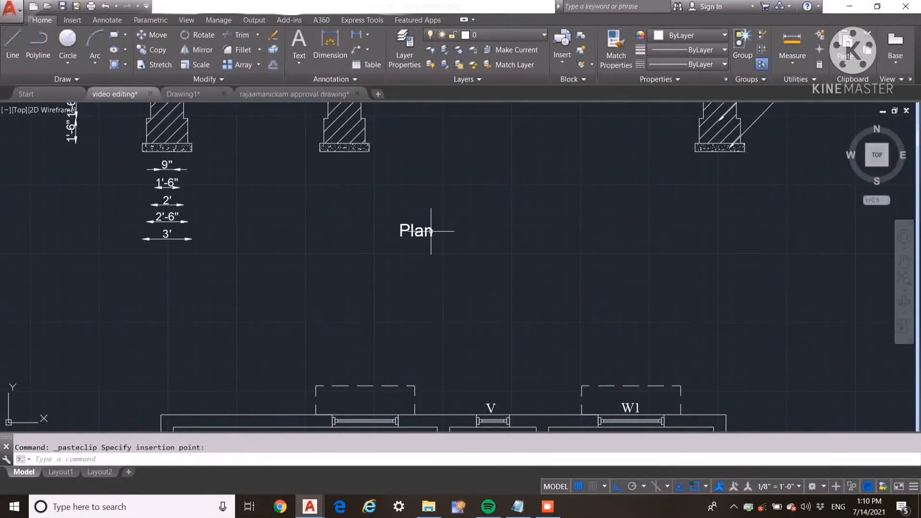
Change the pasted title's text to "SECTION A-A'" and save the drawing.
double_click(431, 230)
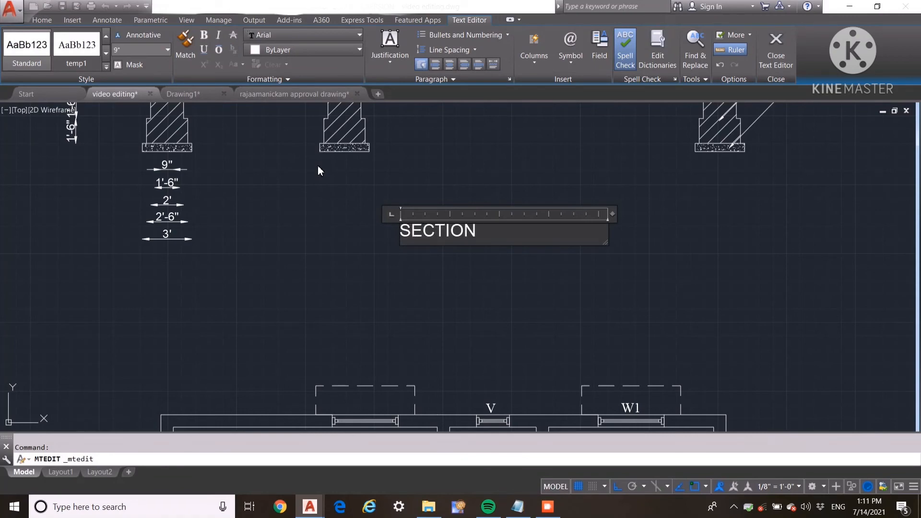
text(SECTION A-A')
click(324, 182)
scroll(381, 343, down, 6)
scroll(381, 327, up, 4)
key(ctrl+a)
key(ctrl+s)
scroll(308, 237, down, 4)
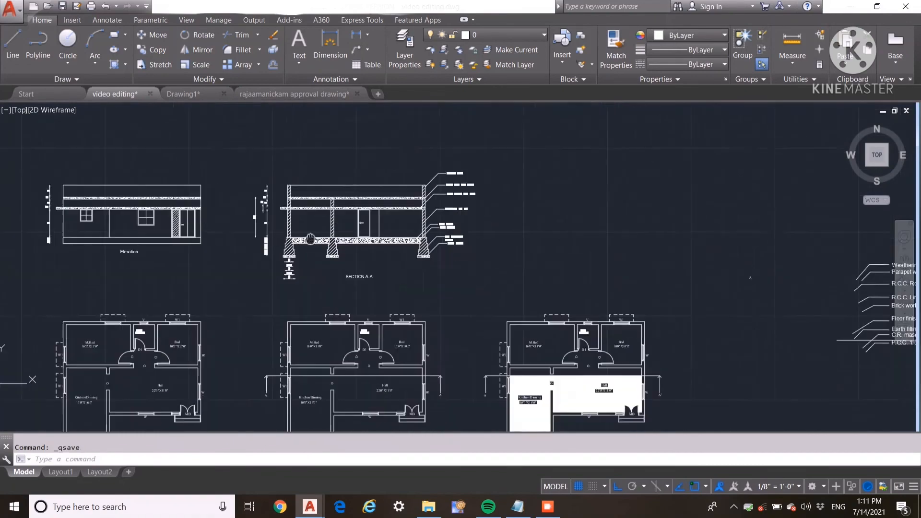
Examine the titled section with its dimensions, hatching and leader notes, together with the surrounding drawings.
scroll(274, 276, up, 4)
middle_drag(290, 187, 281, 309)
middle_drag(471, 375, 428, 356)
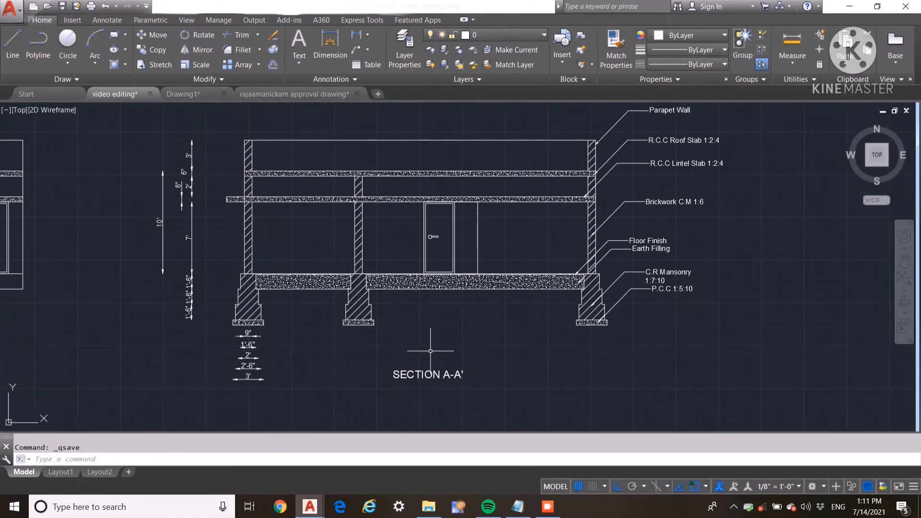
scroll(431, 350, down, 2)
scroll(590, 282, up, 4)
middle_drag(425, 312, 561, 301)
scroll(561, 301, down, 2)
scroll(375, 312, up, 2)
scroll(379, 297, down, 5)
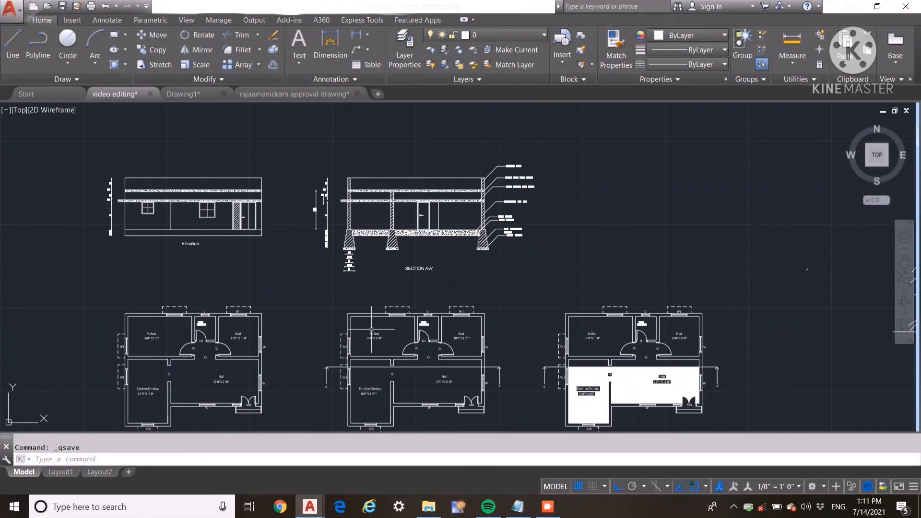
Erase the extra floor plan copy with the highlighted hall and kitchen, beyond the plan under the section.
click(477, 214)
click(711, 429)
key(Delete)
scroll(324, 311, up, 5)
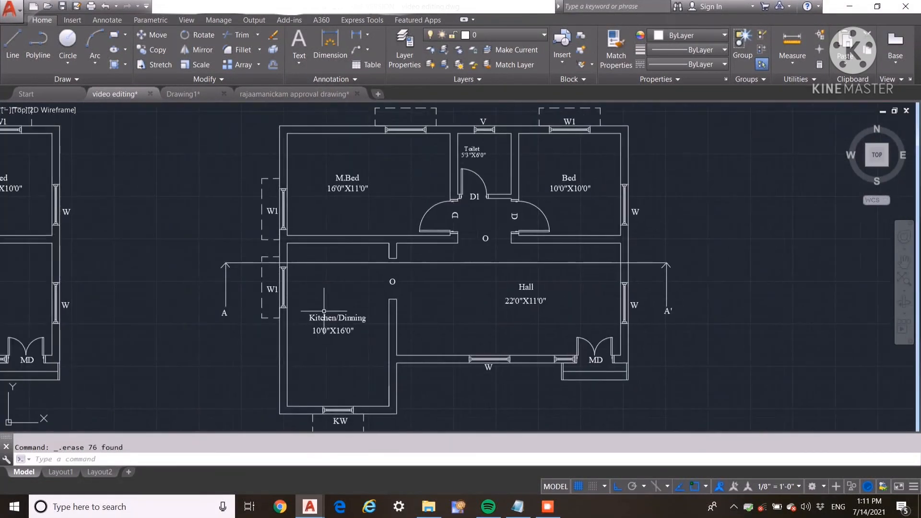
scroll(323, 308, down, 4)
middle_drag(369, 234, 366, 257)
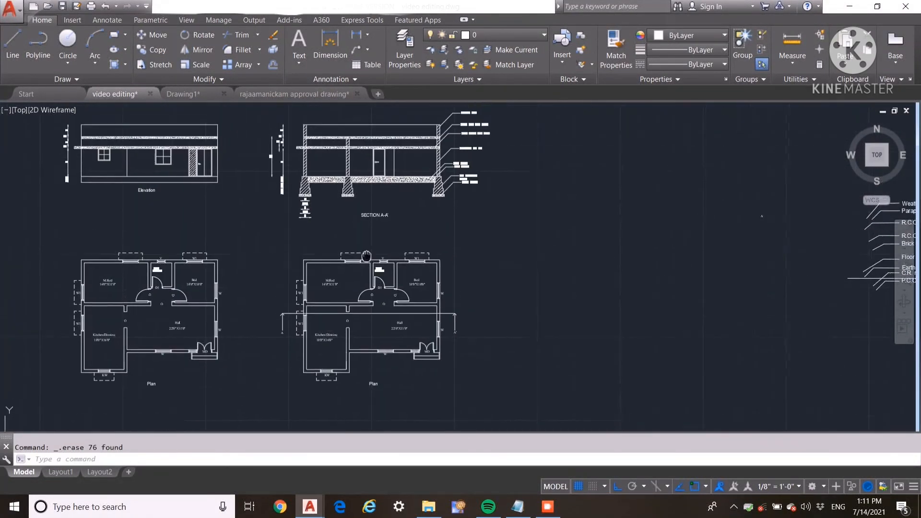
Offset the section's parapet top line slightly downward, keeping the current offset distance.
scroll(479, 129, up, 4)
scroll(477, 129, down, 2)
middle_drag(250, 321, 319, 320)
scroll(331, 302, down, 3)
scroll(448, 148, up, 5)
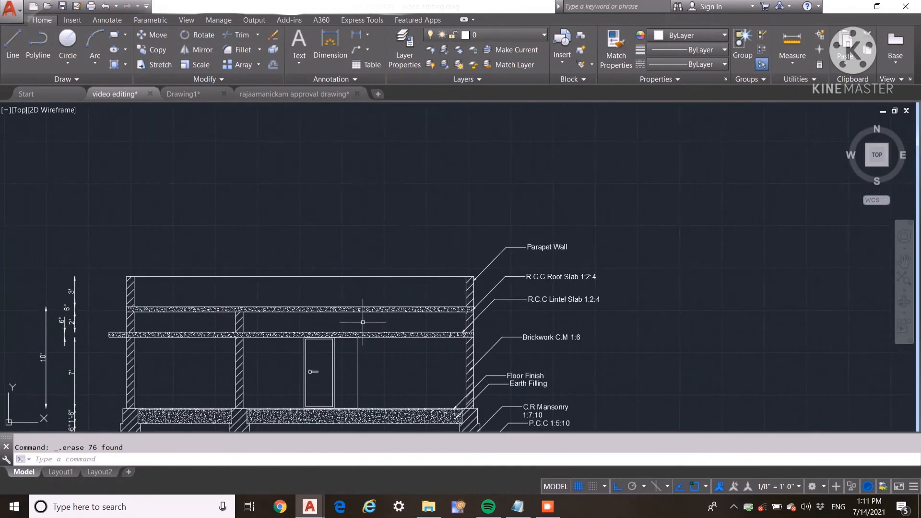
text(o)
key(Return)
key(Return)
click(371, 275)
click(378, 283)
key(Escape)
Copy the "Parapet Wall" leader note to its left so the copy's arrow points at the new line below the parapet top.
scroll(453, 265, up, 4)
click(589, 236)
click(579, 229)
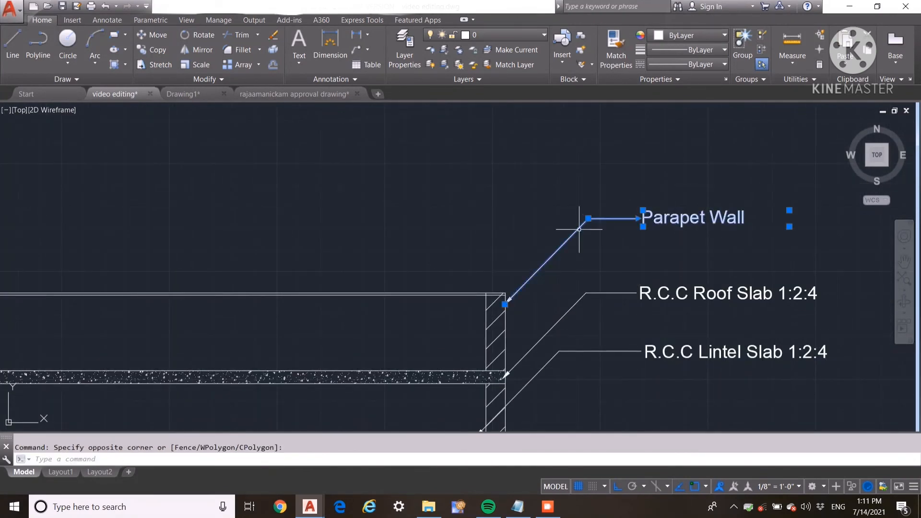
text(co)
key(Return)
scroll(554, 293, up, 4)
click(555, 293)
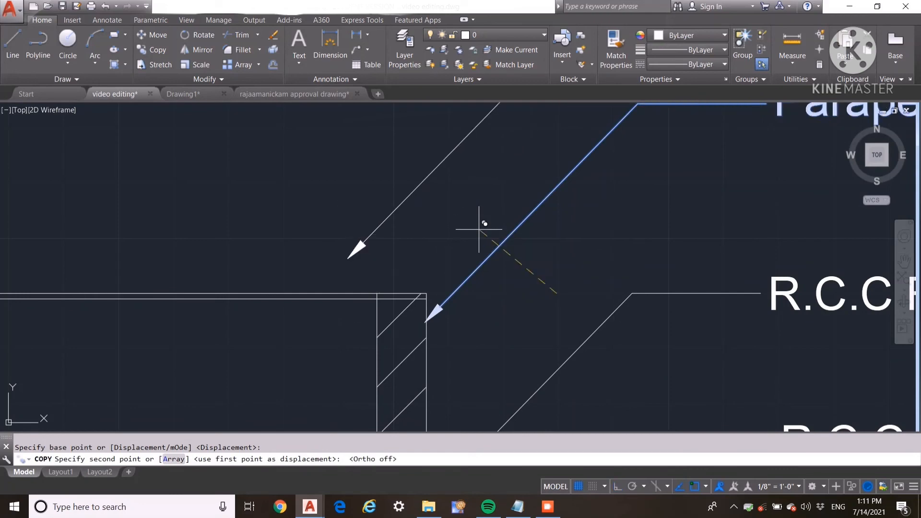
key(F3)
click(472, 269)
key(Escape)
Stretch the copied leader's bend point upward so its text stands clear above the original "Parapet Wall" note.
scroll(487, 263, down, 4)
scroll(595, 163, up, 4)
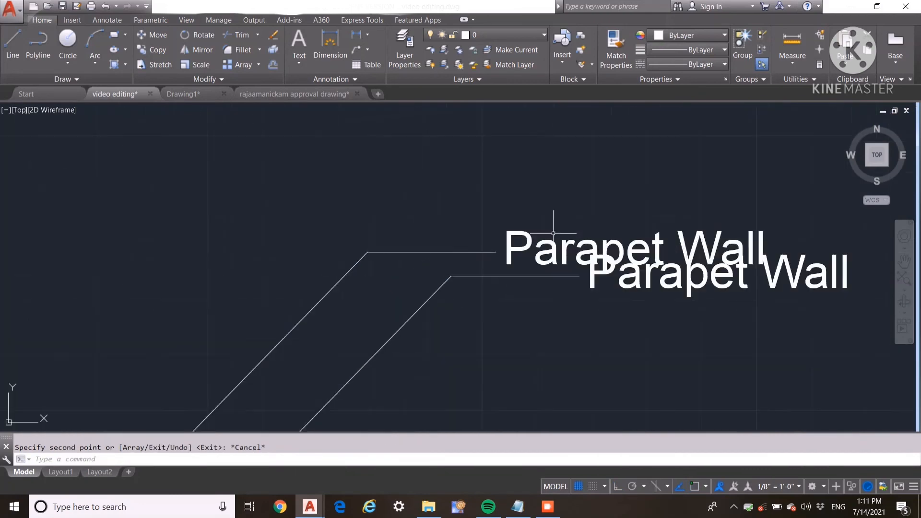
click(503, 232)
text(m)
key(Return)
click(370, 251)
click(367, 252)
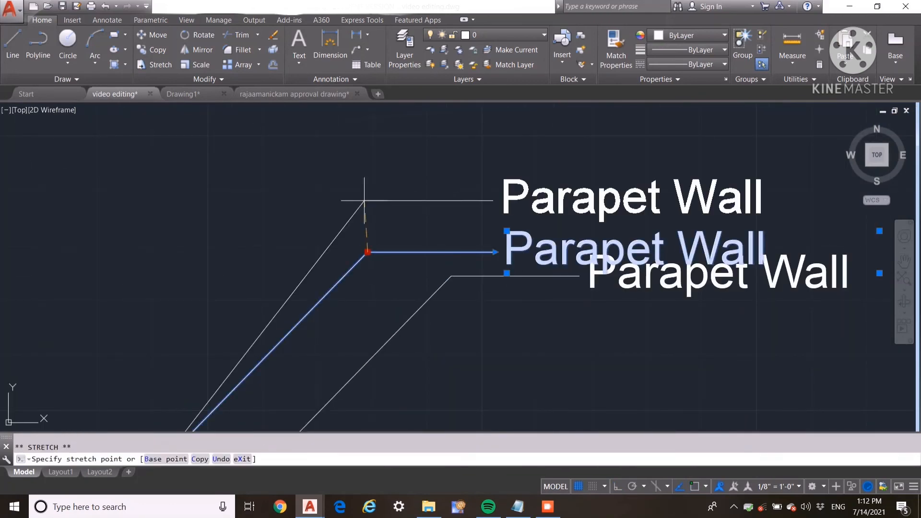
click(364, 200)
Change the copied note's text to "Weathering Course".
double_click(558, 203)
text(W)
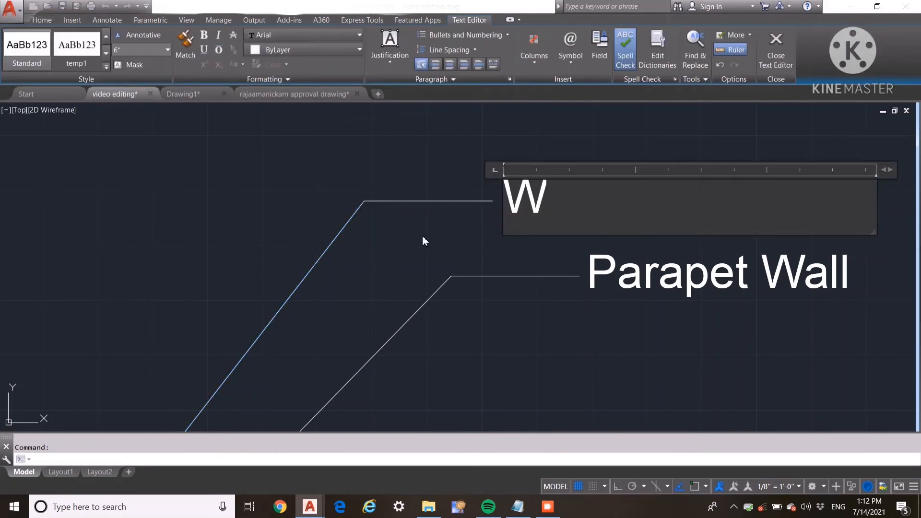
text(eathering Course)
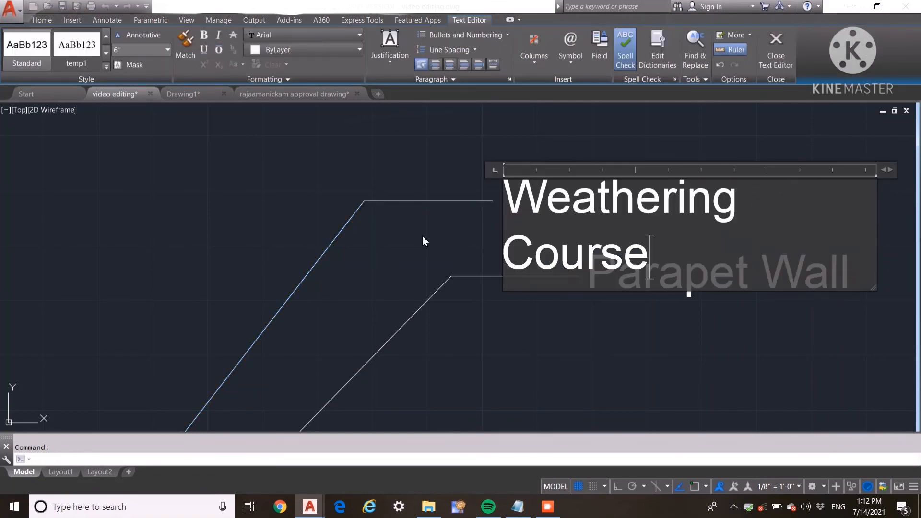
click(559, 358)
Widen the "Weathering Course" note's text frame so the text fits on a single line.
middle_drag(559, 358, 313, 387)
click(321, 235)
click(321, 198)
key(Escape)
key(Escape)
click(453, 236)
double_click(419, 223)
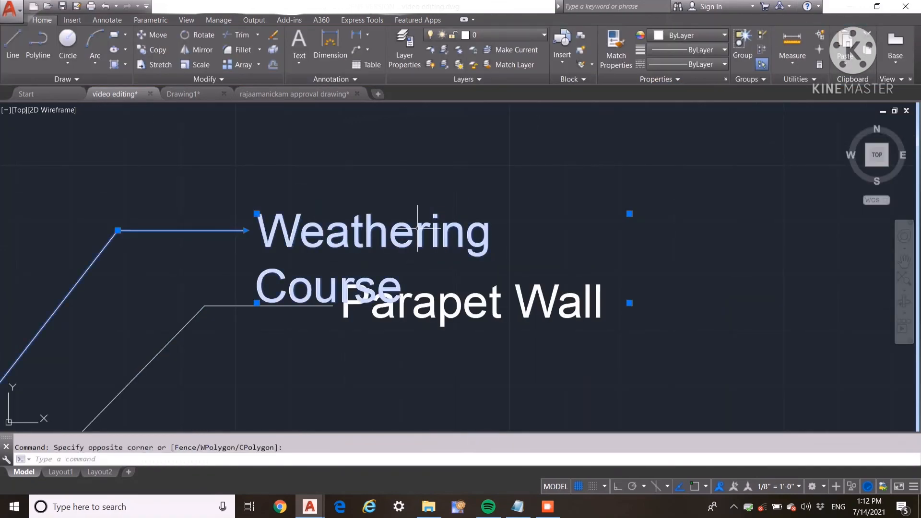
drag(642, 203, 692, 206)
click(648, 317)
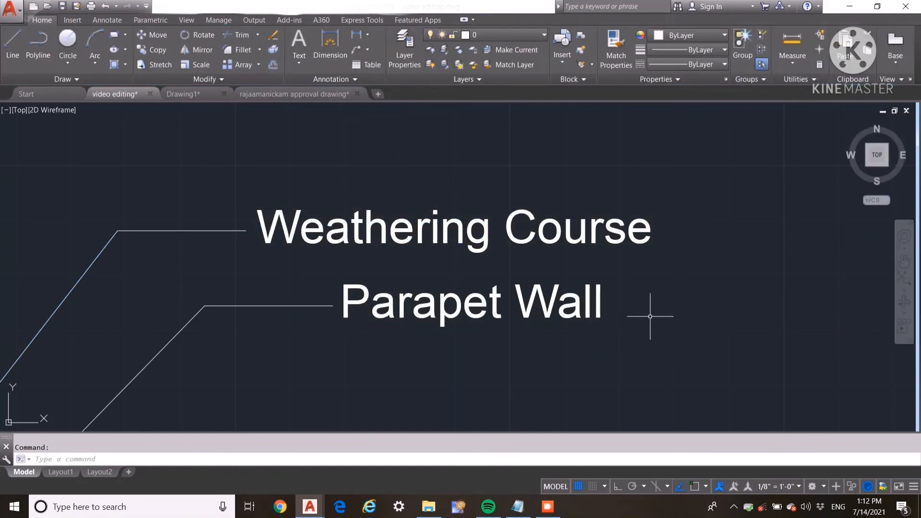
Trim the offset weathering course line where it crosses the section's right parapet wall.
scroll(650, 316, down, 5)
middle_drag(374, 310, 398, 284)
scroll(531, 355, up, 4)
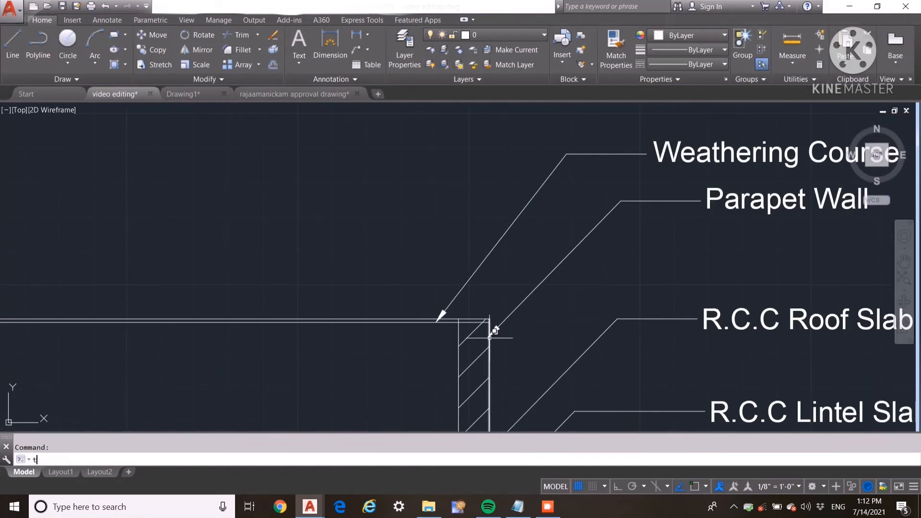
key(Return)
scroll(467, 324, up, 2)
scroll(498, 316, up, 3)
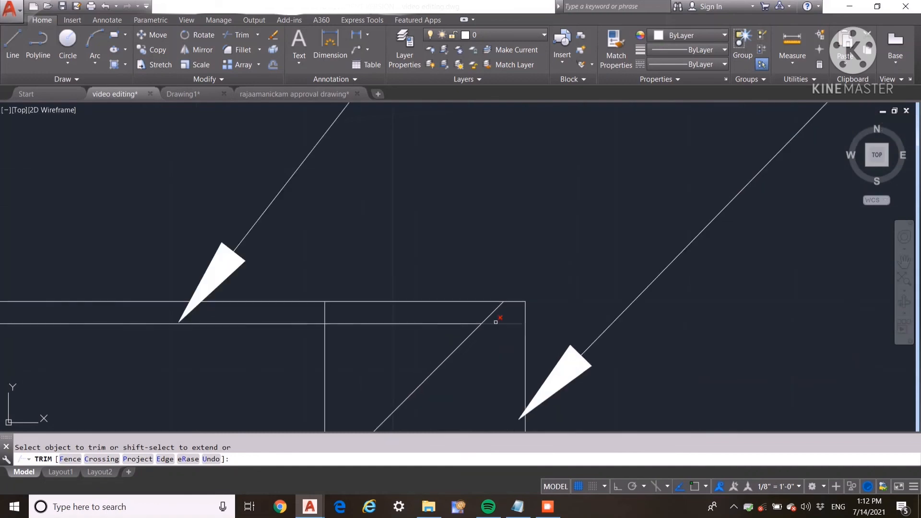
click(453, 318)
click(443, 333)
scroll(461, 336, down, 10)
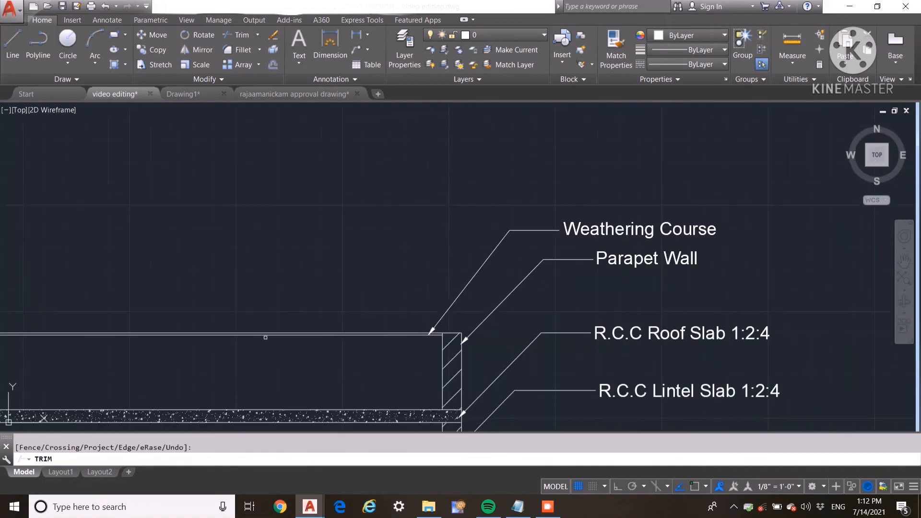
Remove the part of the weathering course line inside the section's left parapet wall and save the drawing.
middle_drag(266, 337, 697, 288)
middle_drag(218, 297, 557, 307)
scroll(374, 293, up, 10)
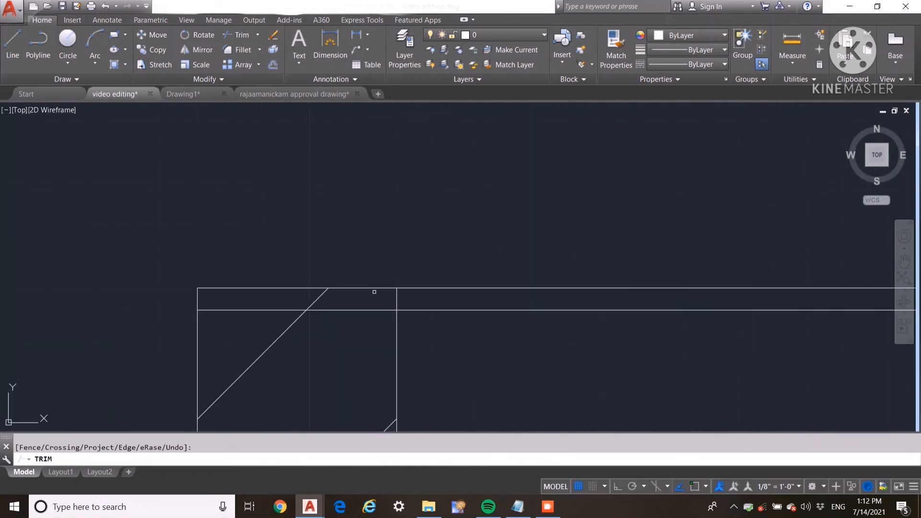
click(374, 292)
click(359, 332)
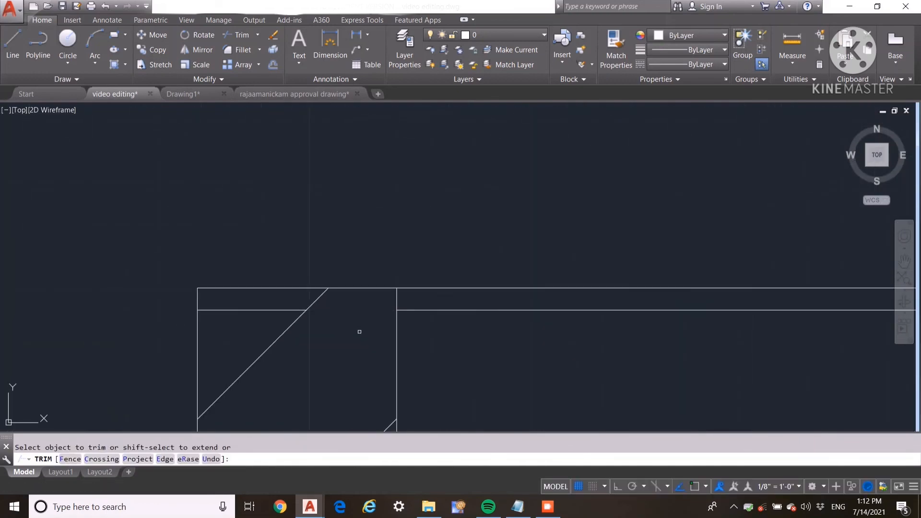
key(Escape)
click(237, 311)
key(Delete)
scroll(236, 310, down, 10)
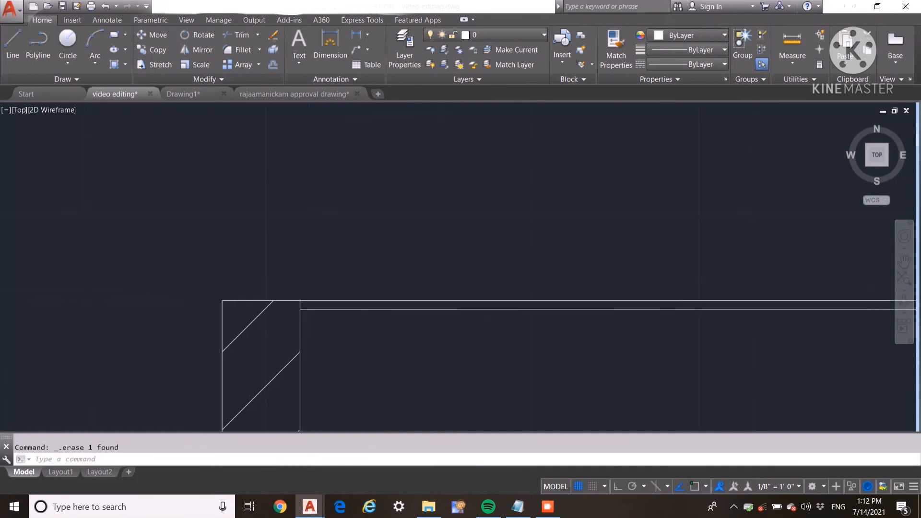
key(ctrl+s)
scroll(289, 240, down, 5)
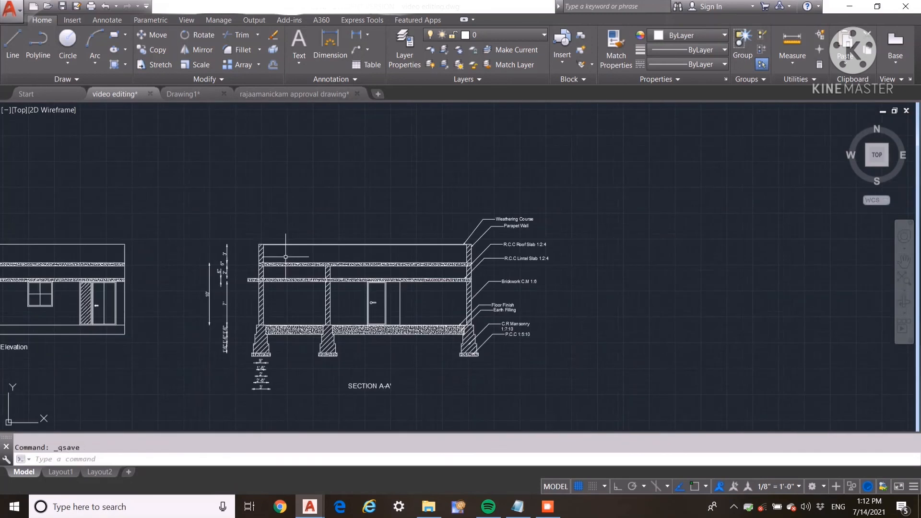